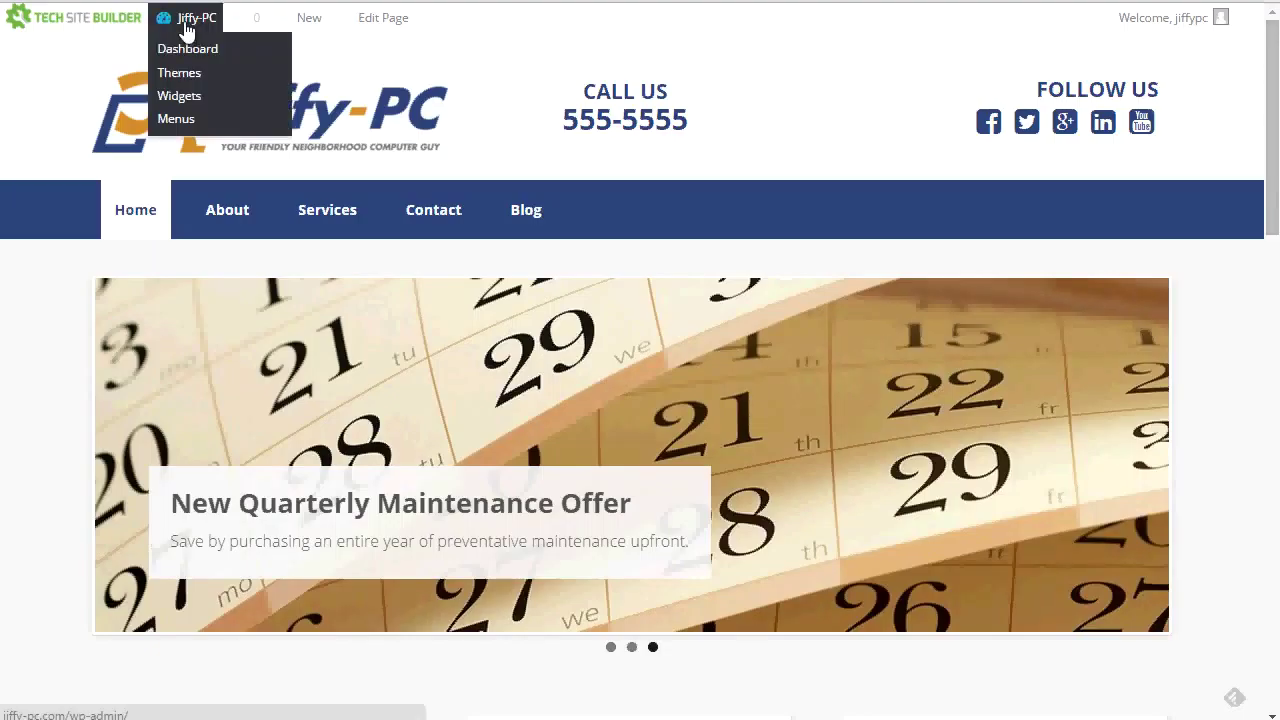
Step: From the site's dashboard, open the stock photos and show the images in the Backup Services category
left_click(186, 30)
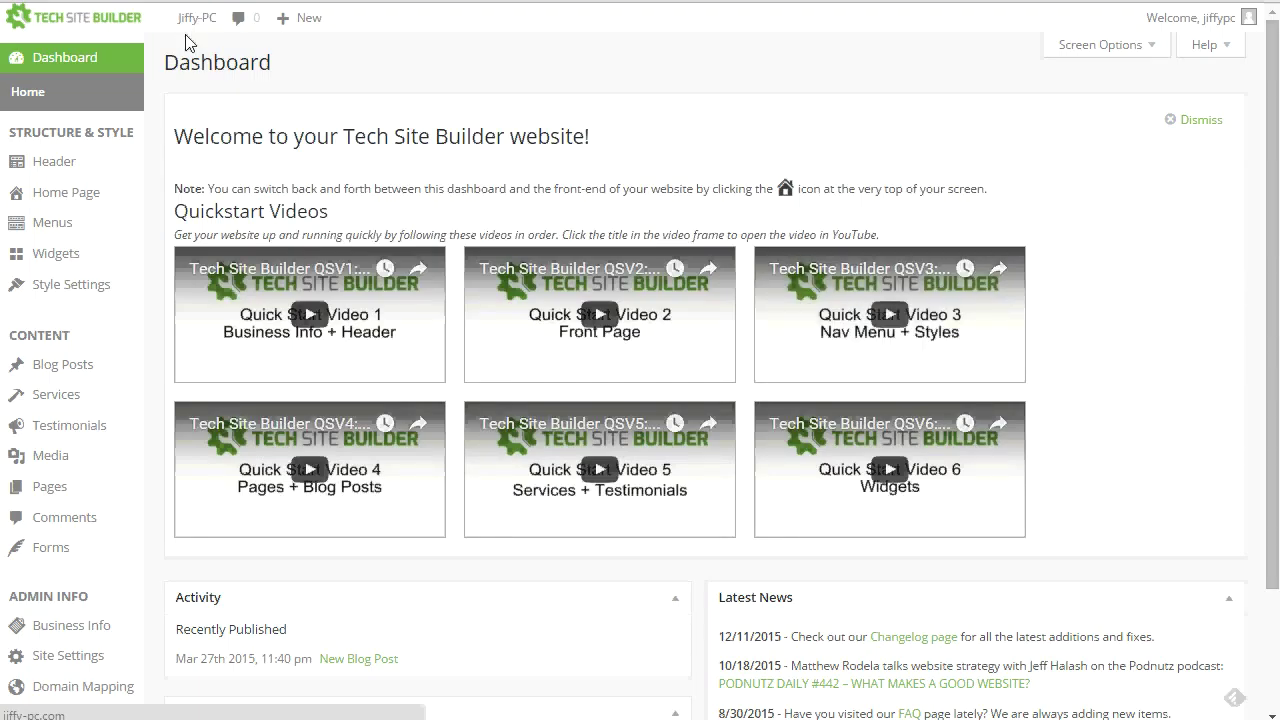
mouse_move(115, 453)
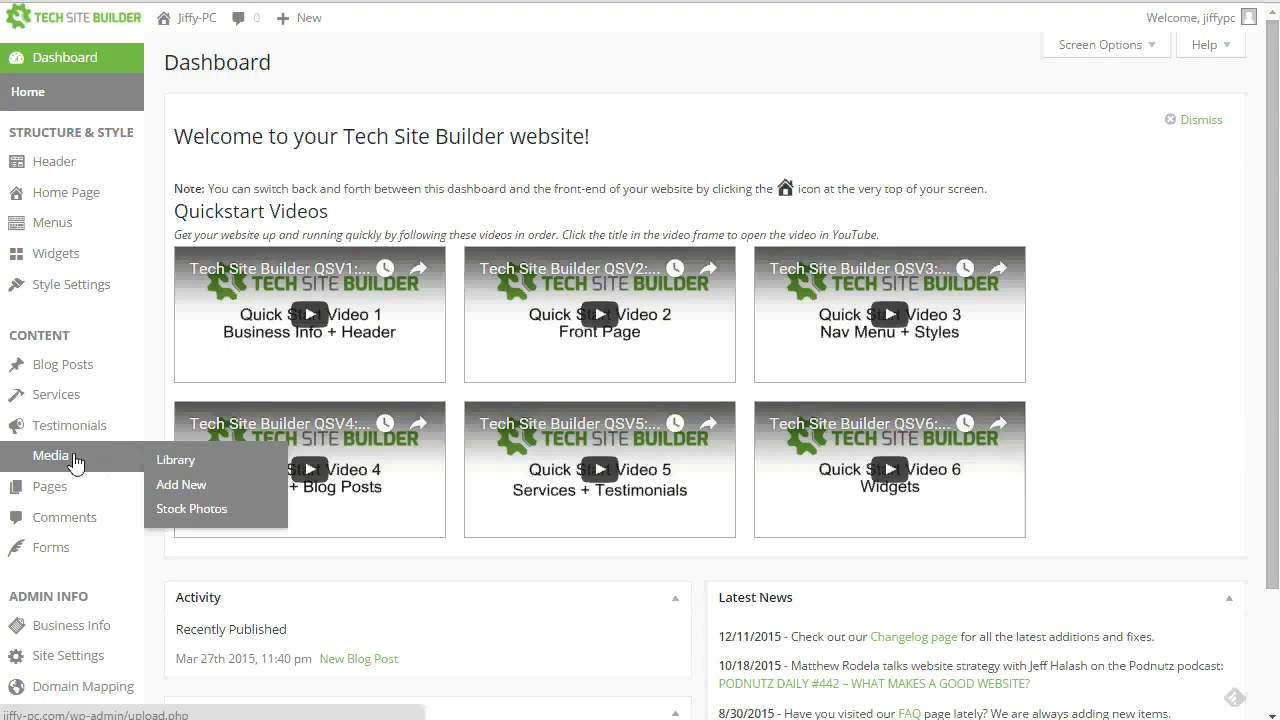
left_click(190, 513)
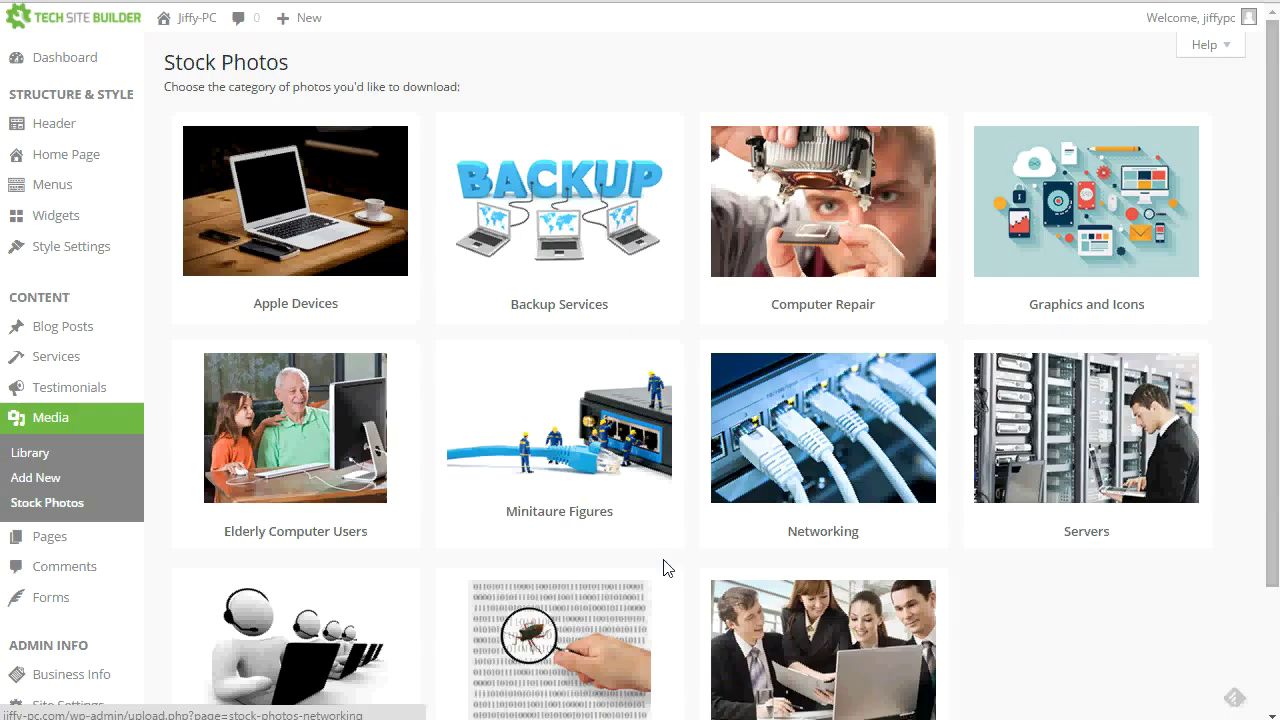
scroll(663, 567, "down", 3)
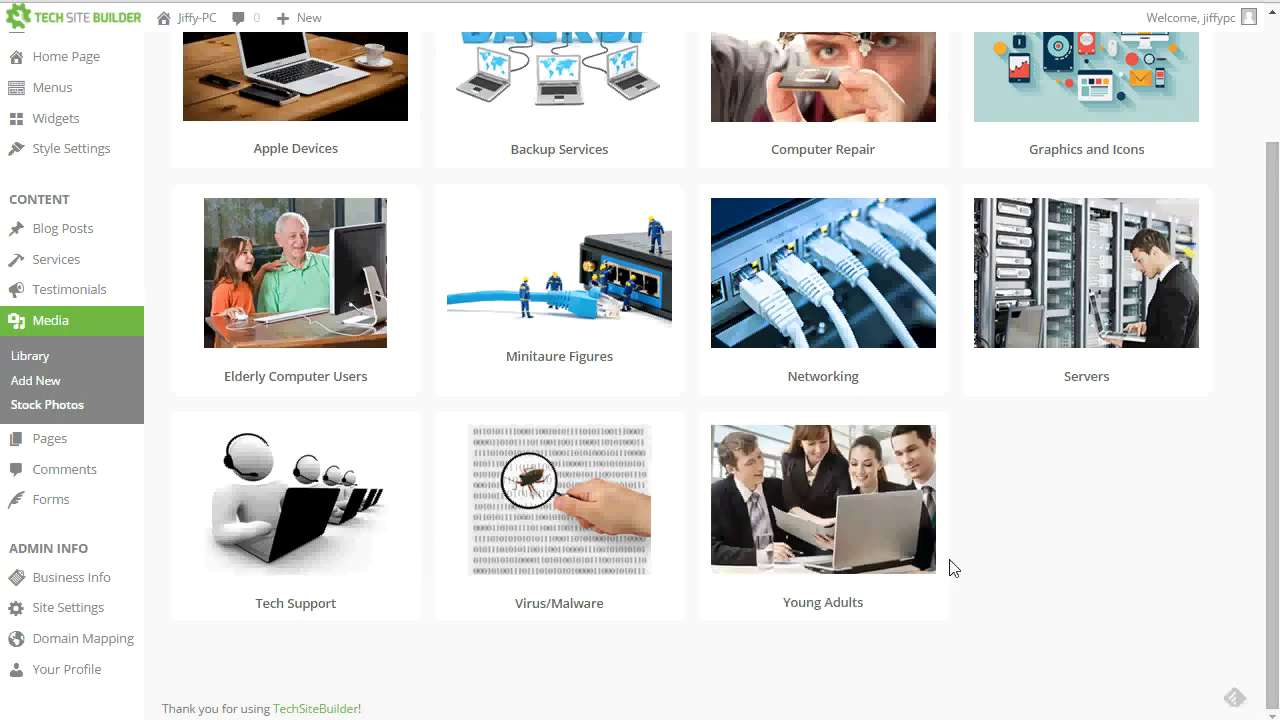
scroll(953, 568, "up", 1)
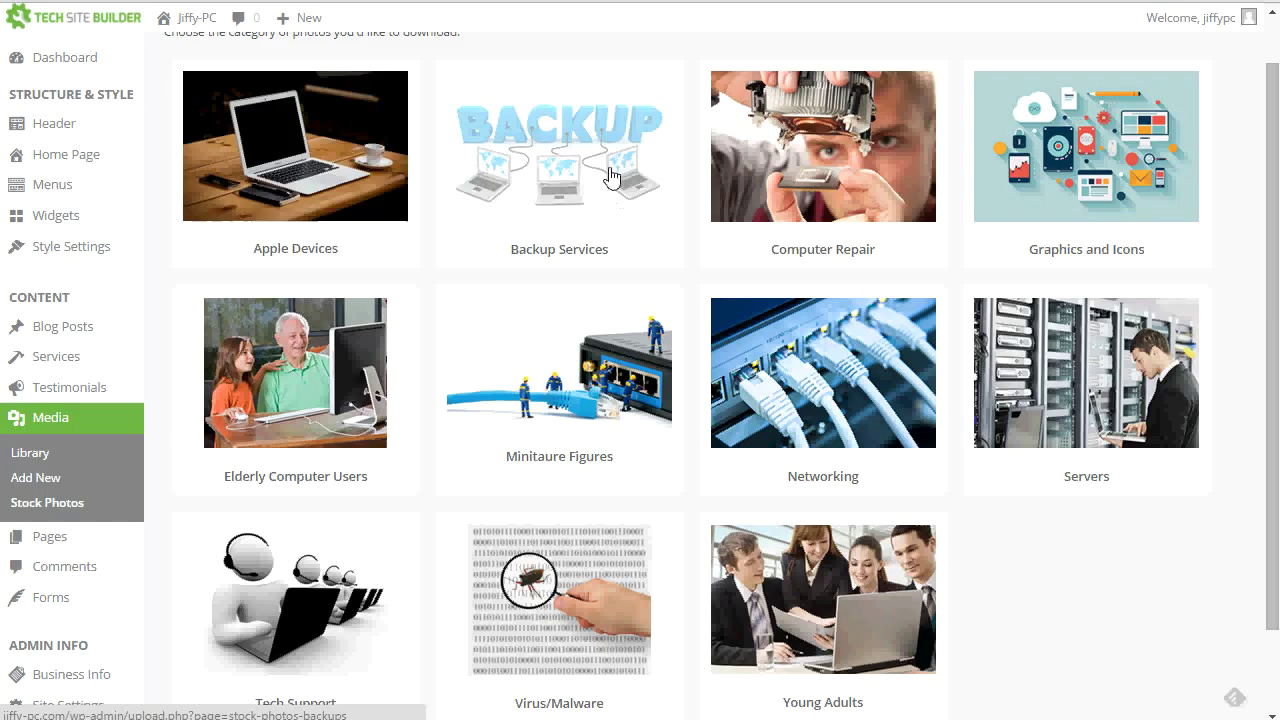
left_click(545, 172)
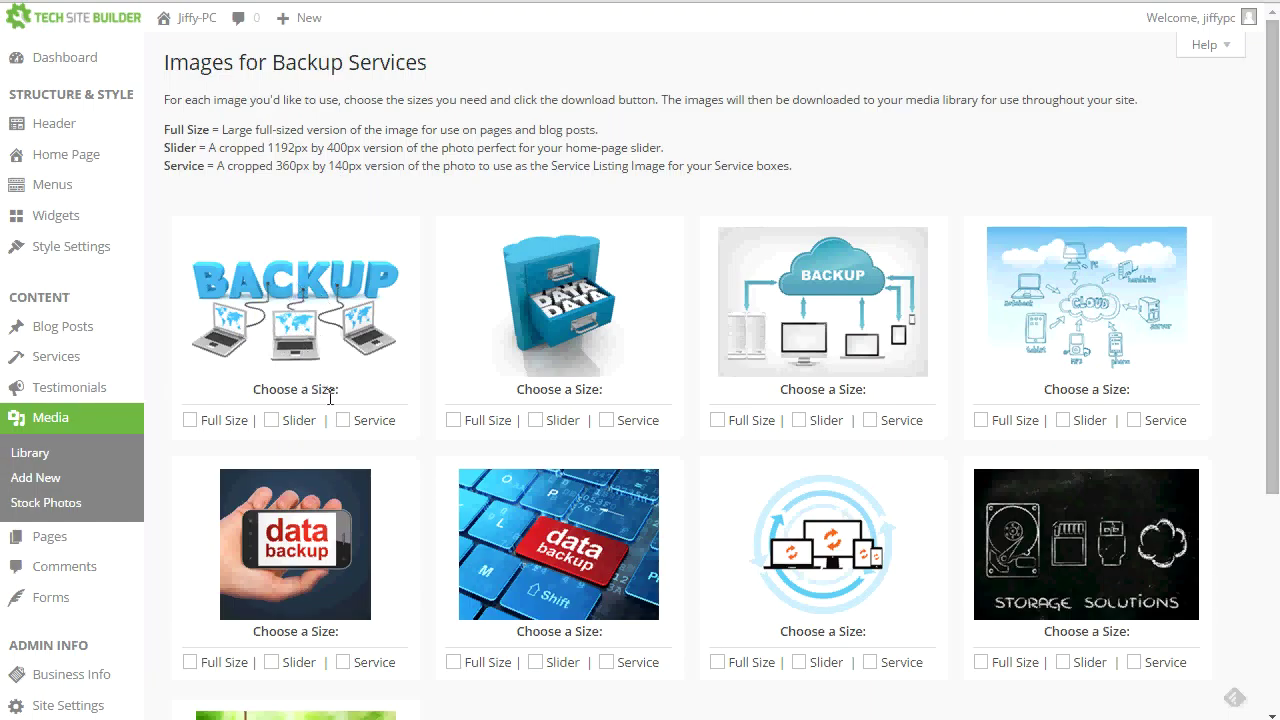
Step: Download the Service size of the BACKUP image with three laptops, and check for it in the media library
left_click(343, 421)
scroll(384, 430, "down", 3)
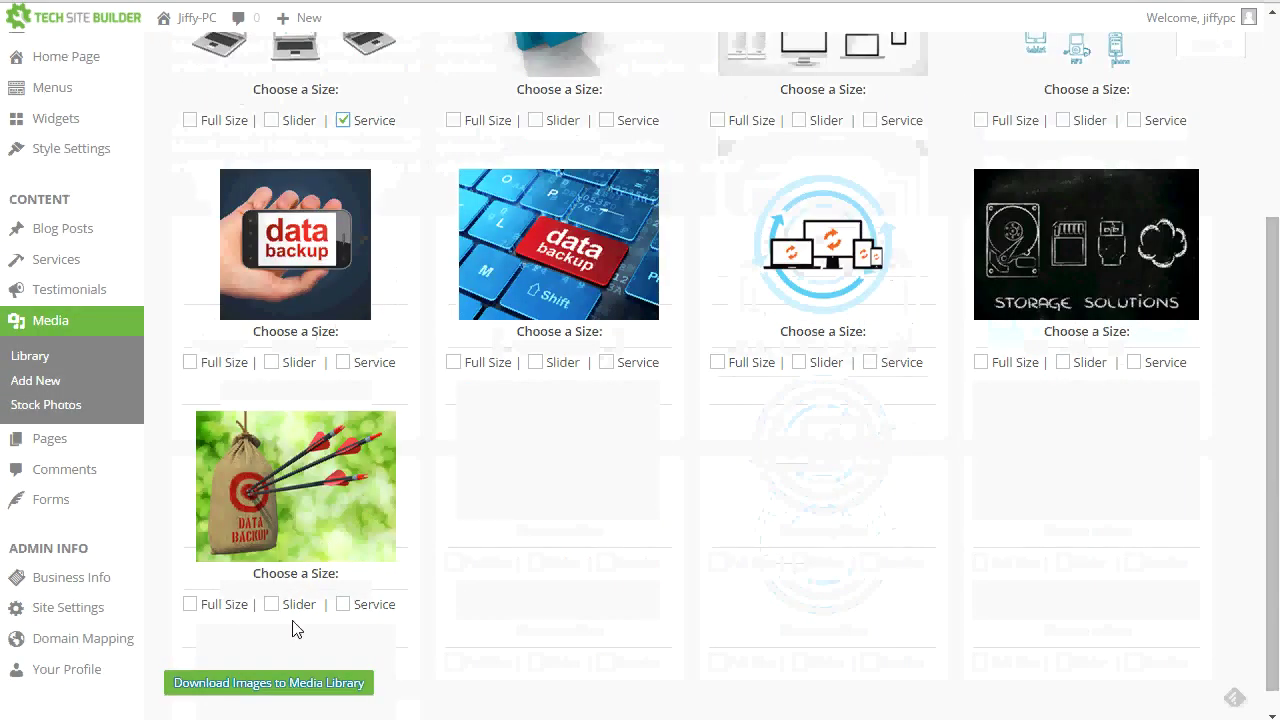
left_click(270, 683)
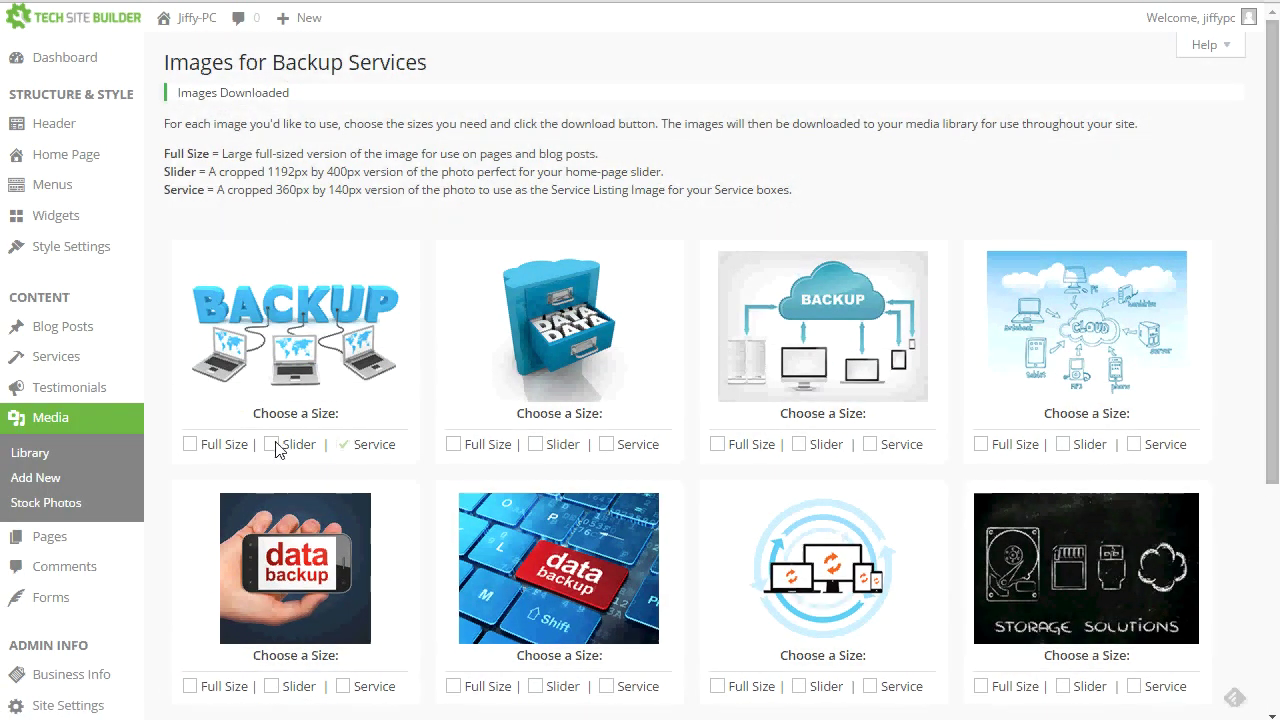
left_click_drag(292, 93, 173, 92)
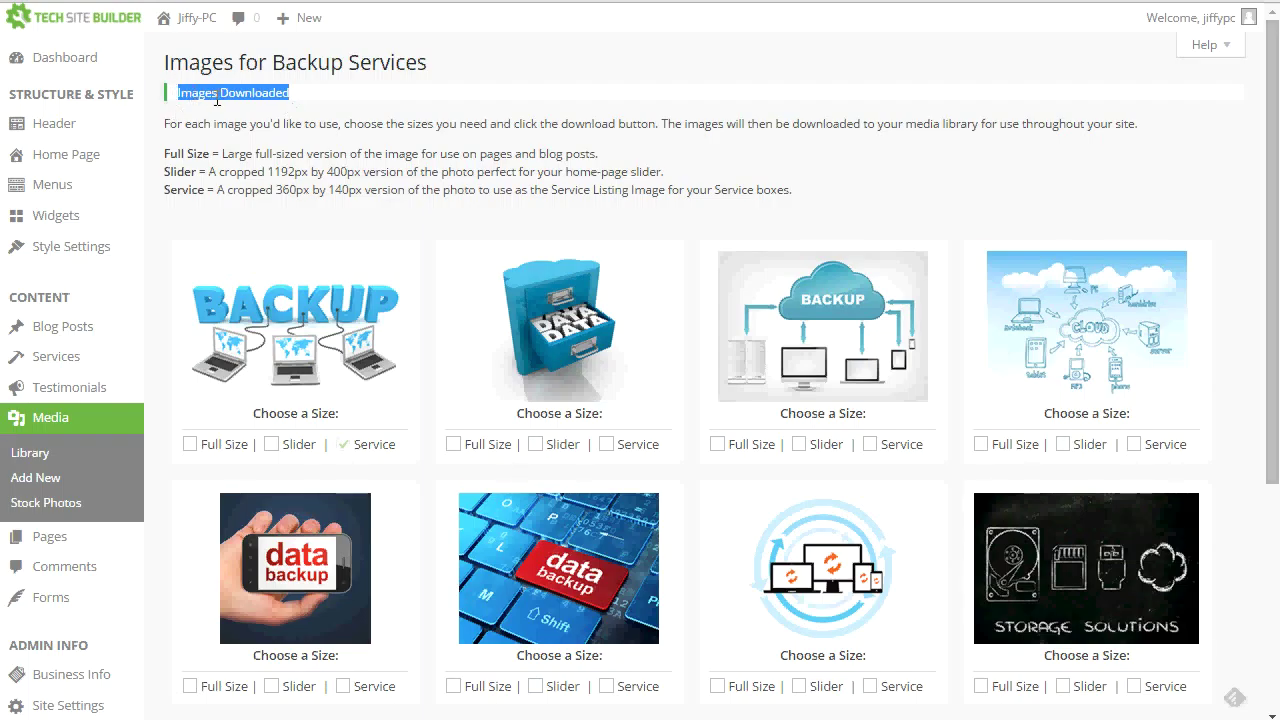
left_click(265, 97)
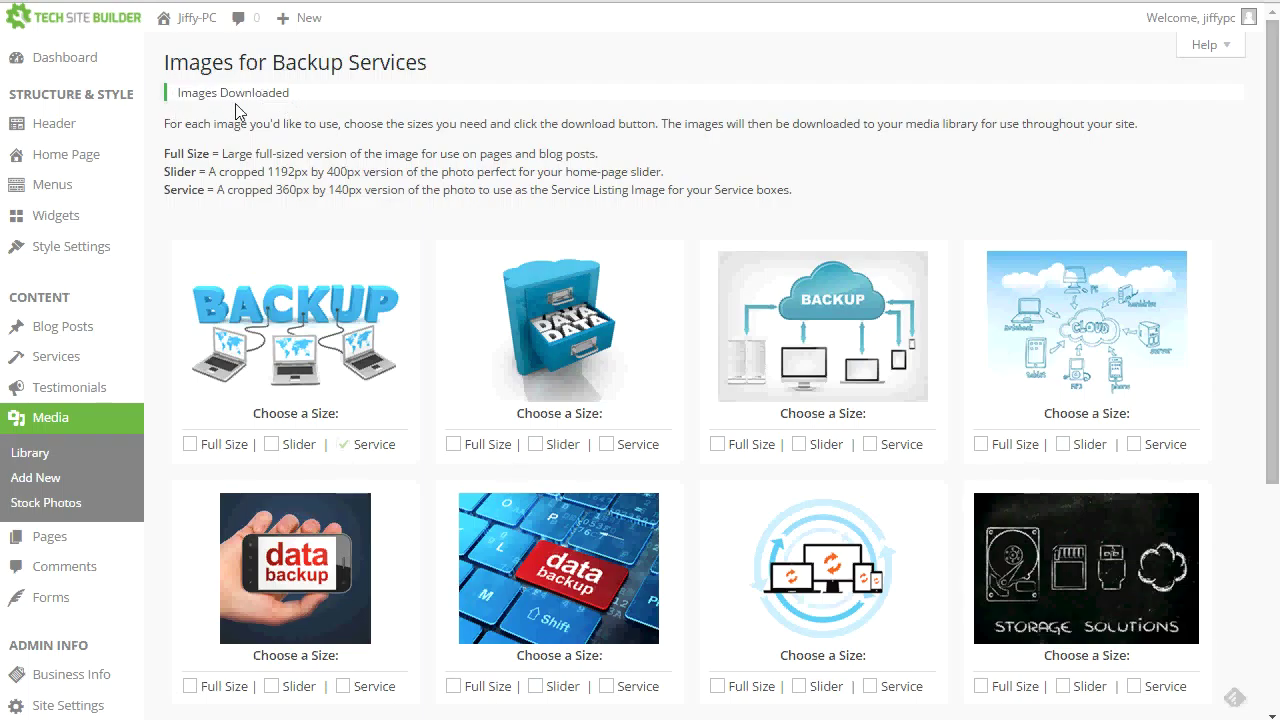
left_click(40, 457)
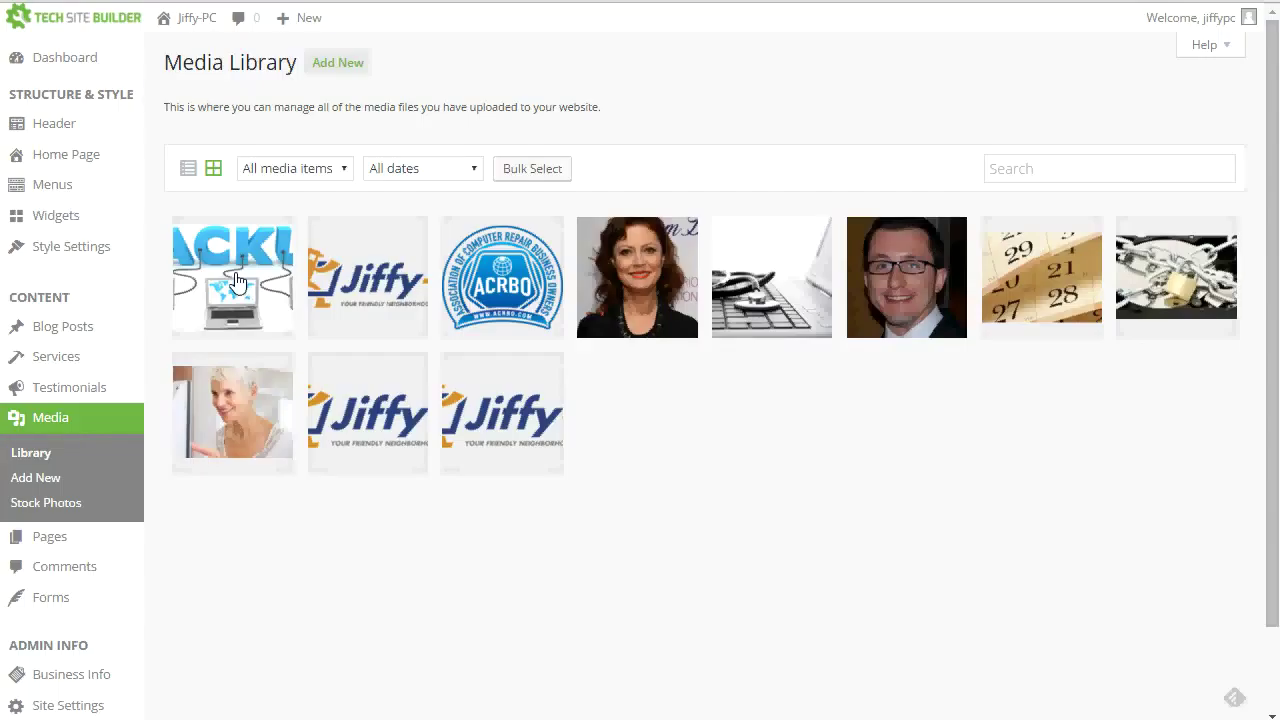
Step: Open the draft Back Up Service, paste the data backup description into its body, and set the Cost of Service to NEW
mouse_move(89, 358)
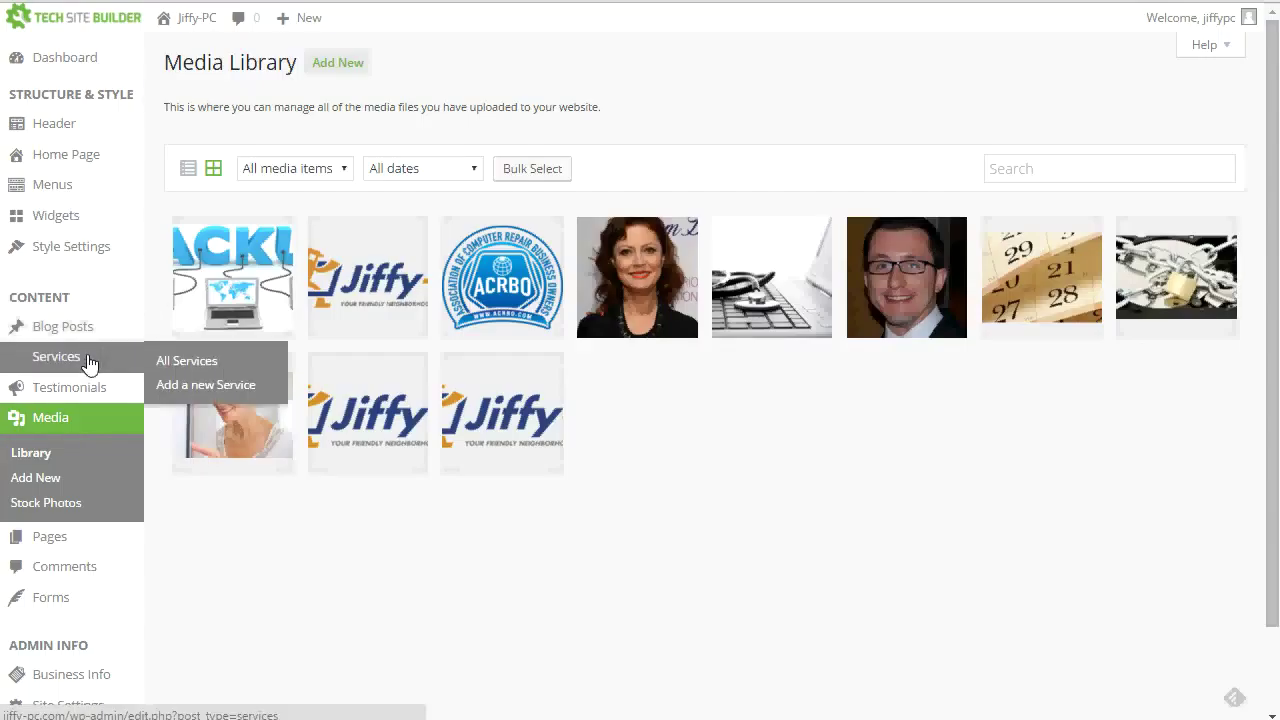
left_click(89, 360)
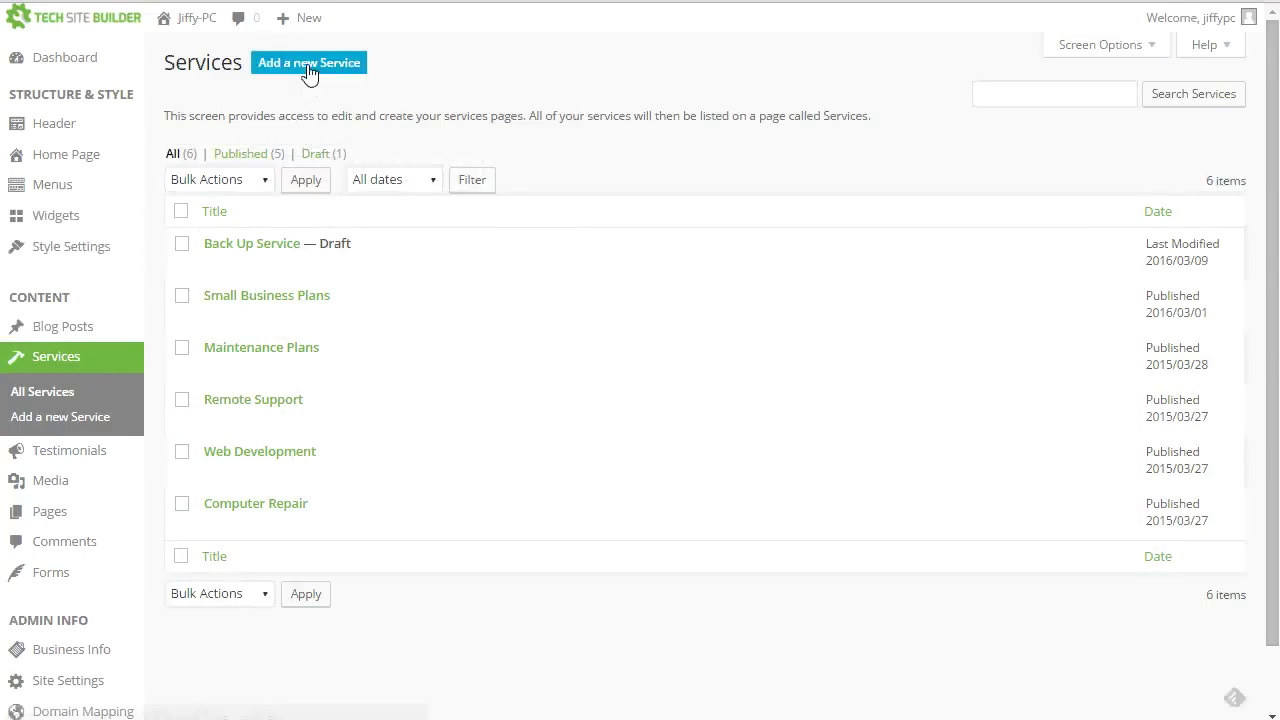
left_click(268, 252)
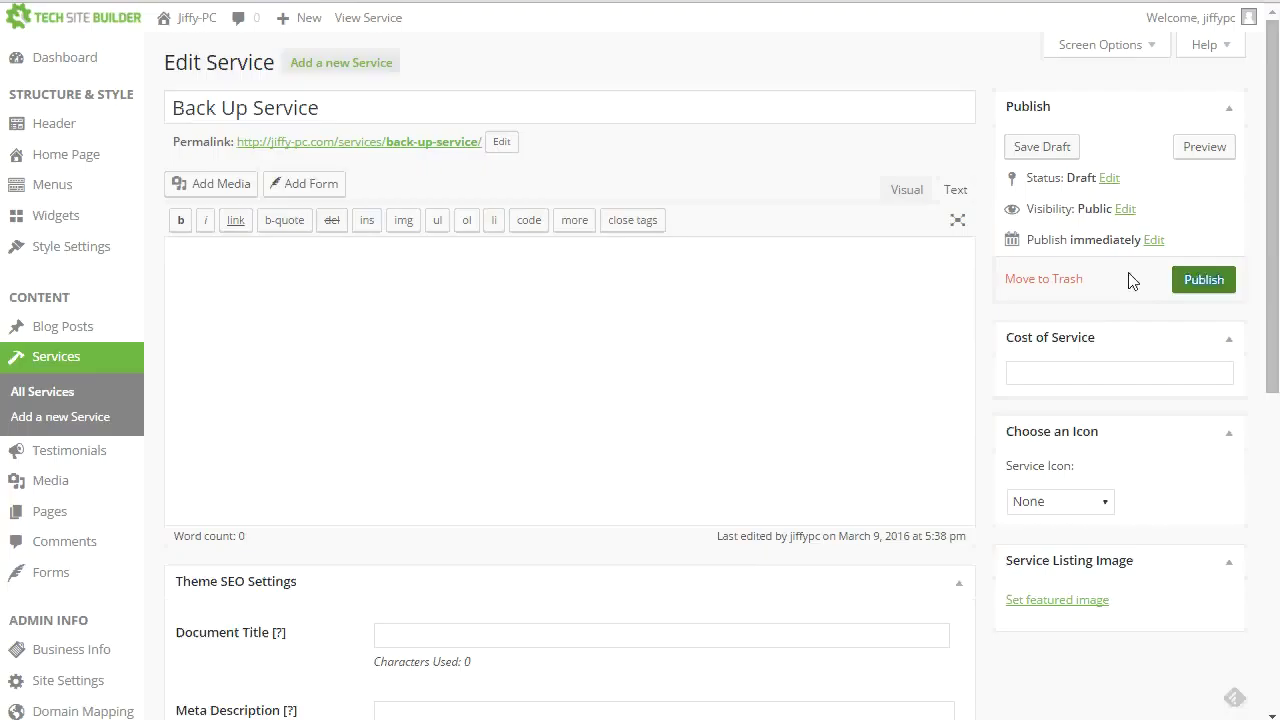
right_click(730, 323)
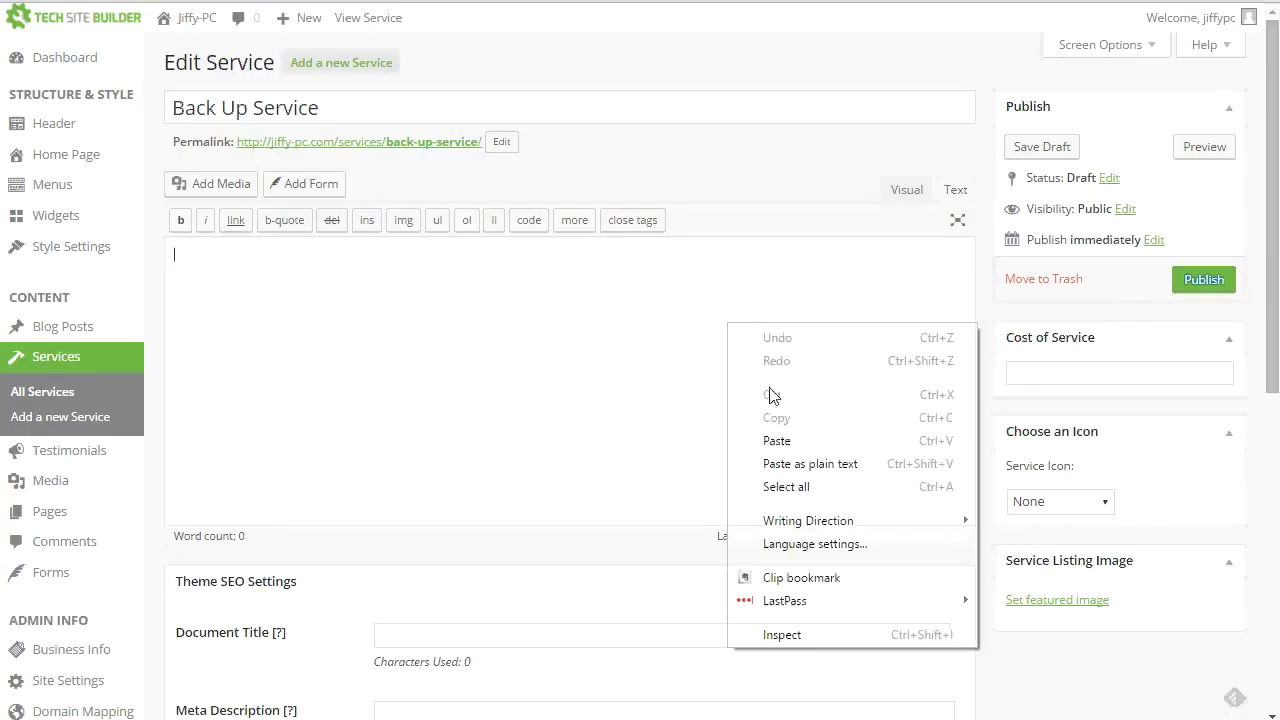
left_click(774, 439)
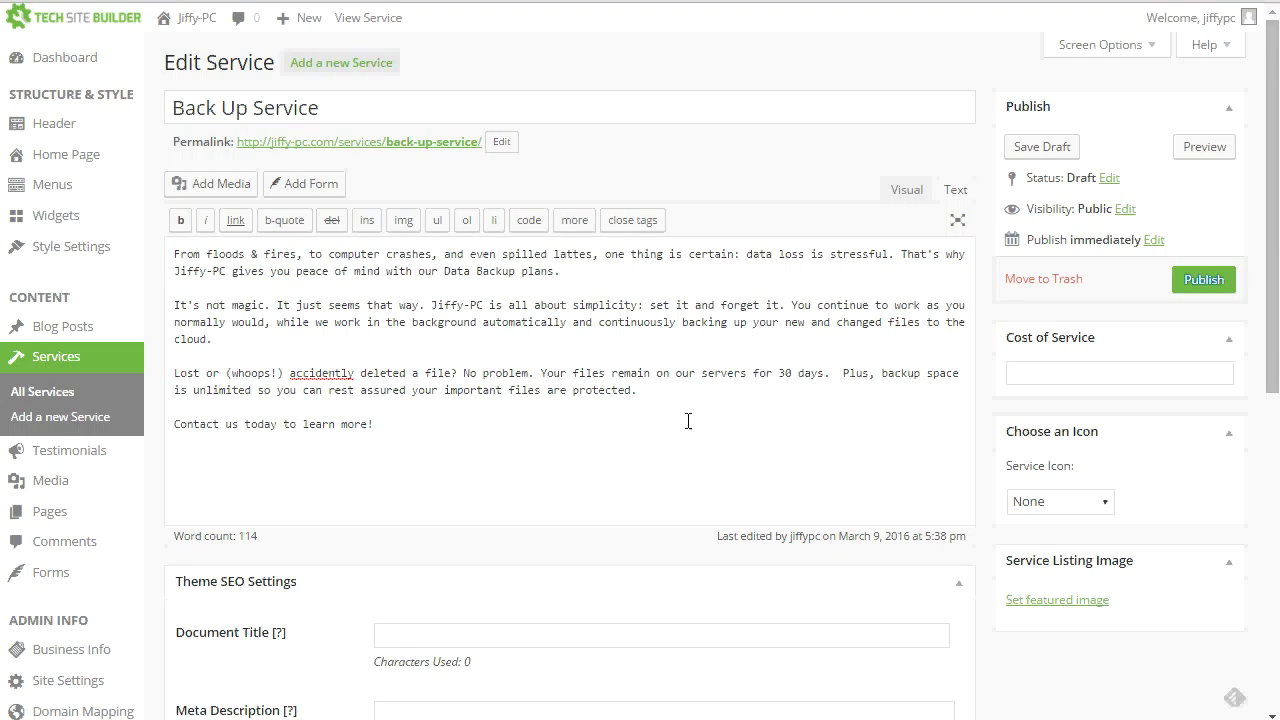
left_click(1046, 374)
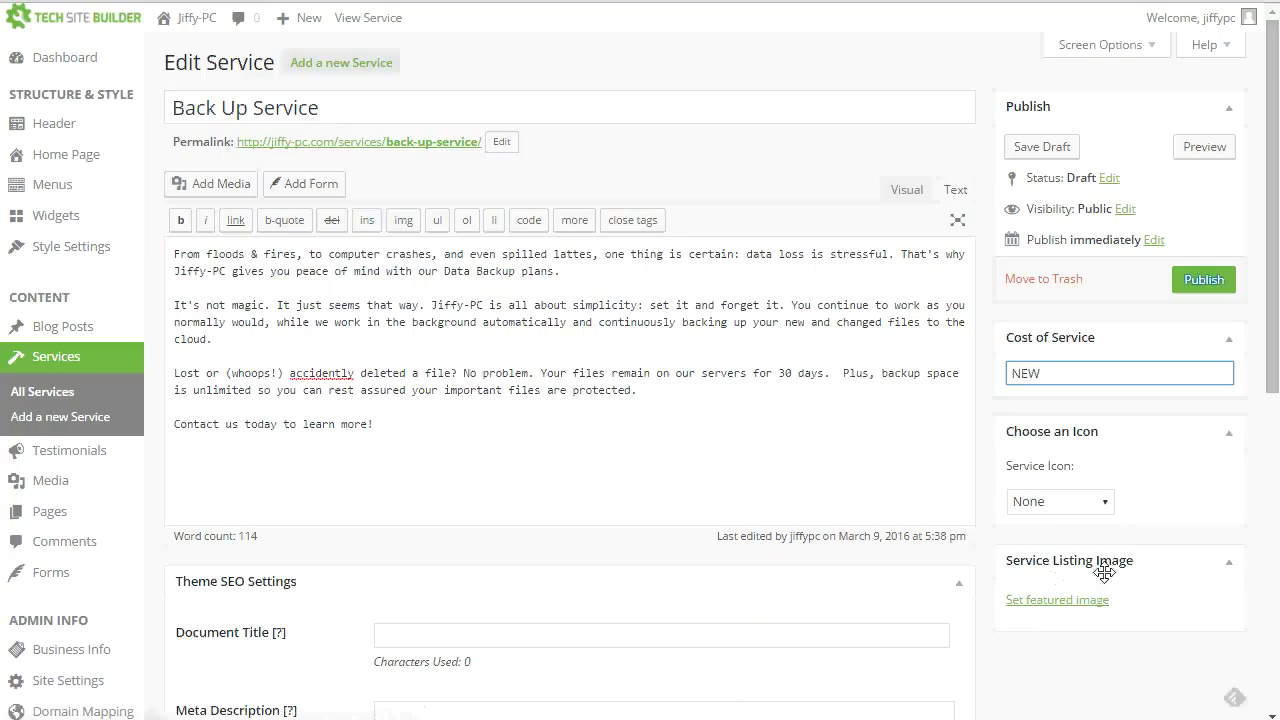
Step: Set backups_01-service.jpg from the media library as the service listing image, and publish the service
left_click(1083, 603)
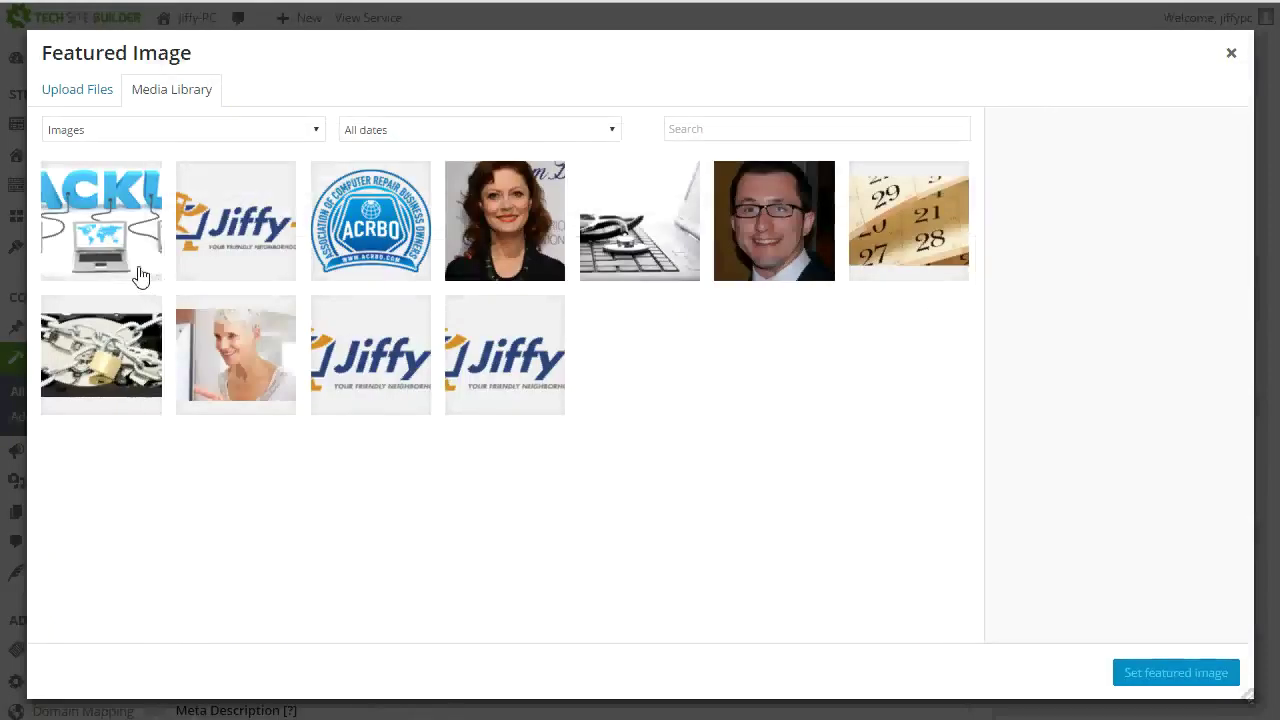
left_click(138, 274)
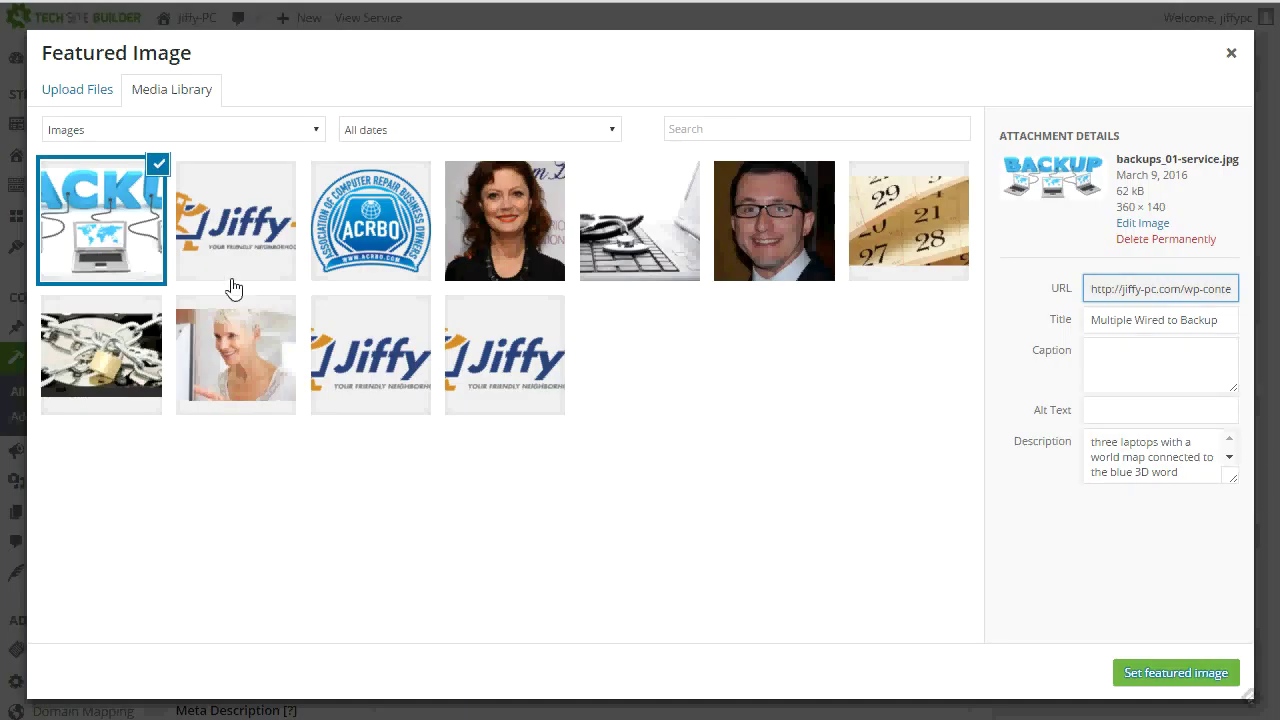
left_click(1133, 677)
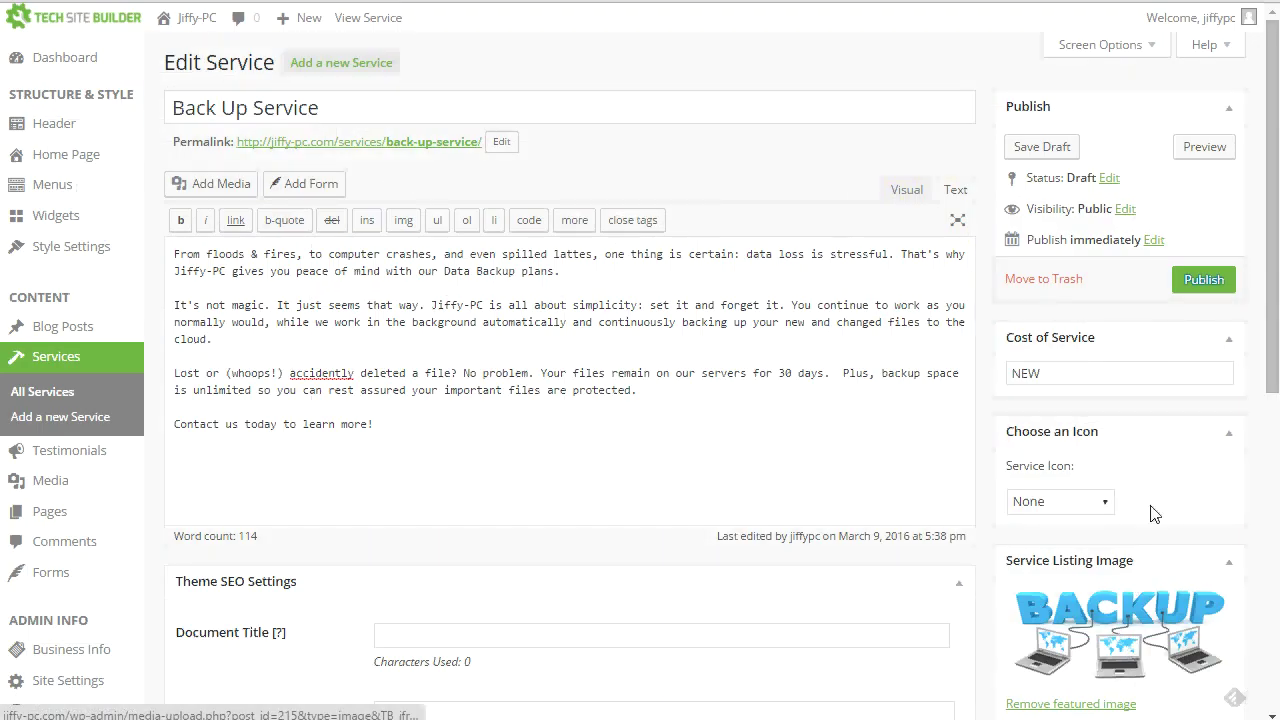
left_click(1188, 283)
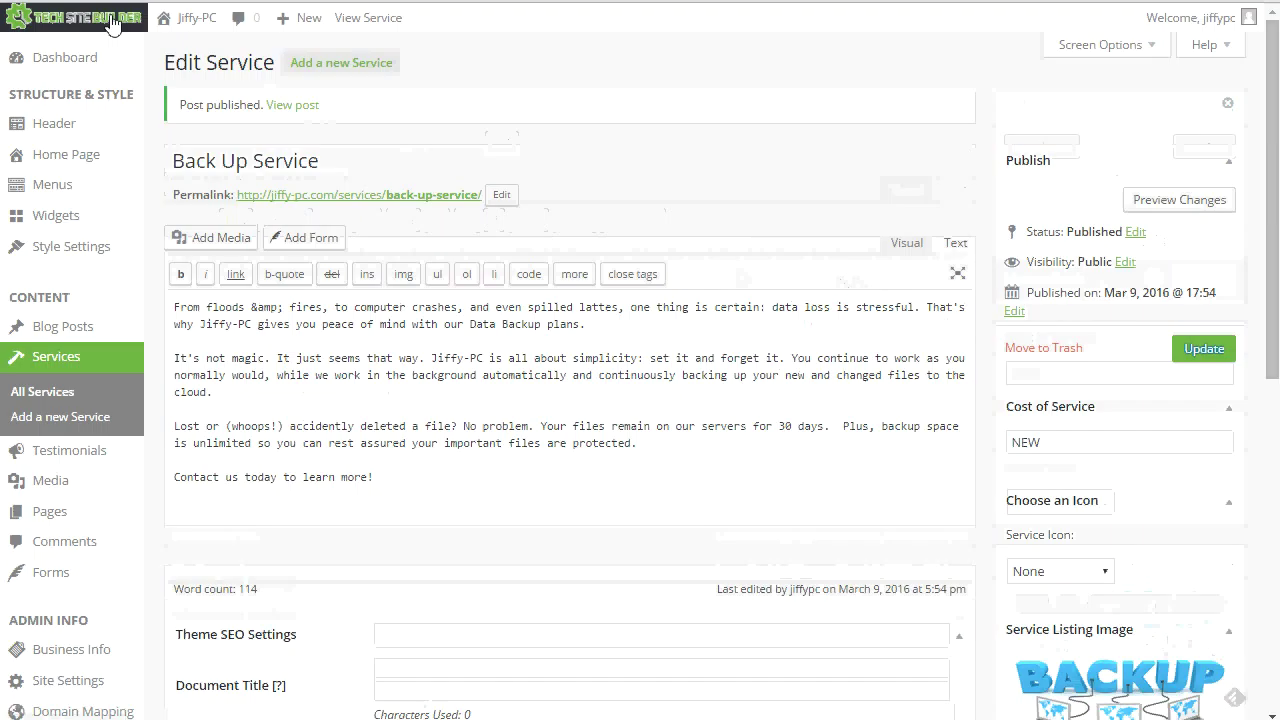
Step: View the Services page on the live site to check the Back Up Service listing
left_click(160, 20)
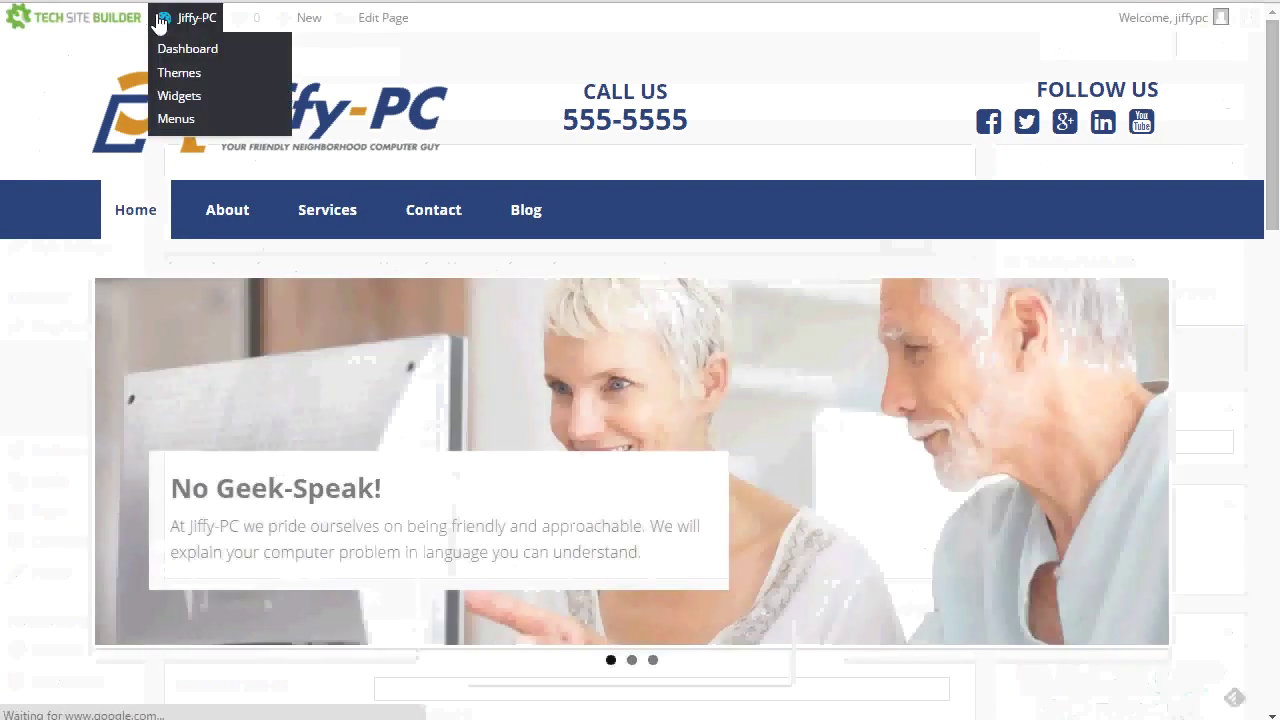
left_click(304, 216)
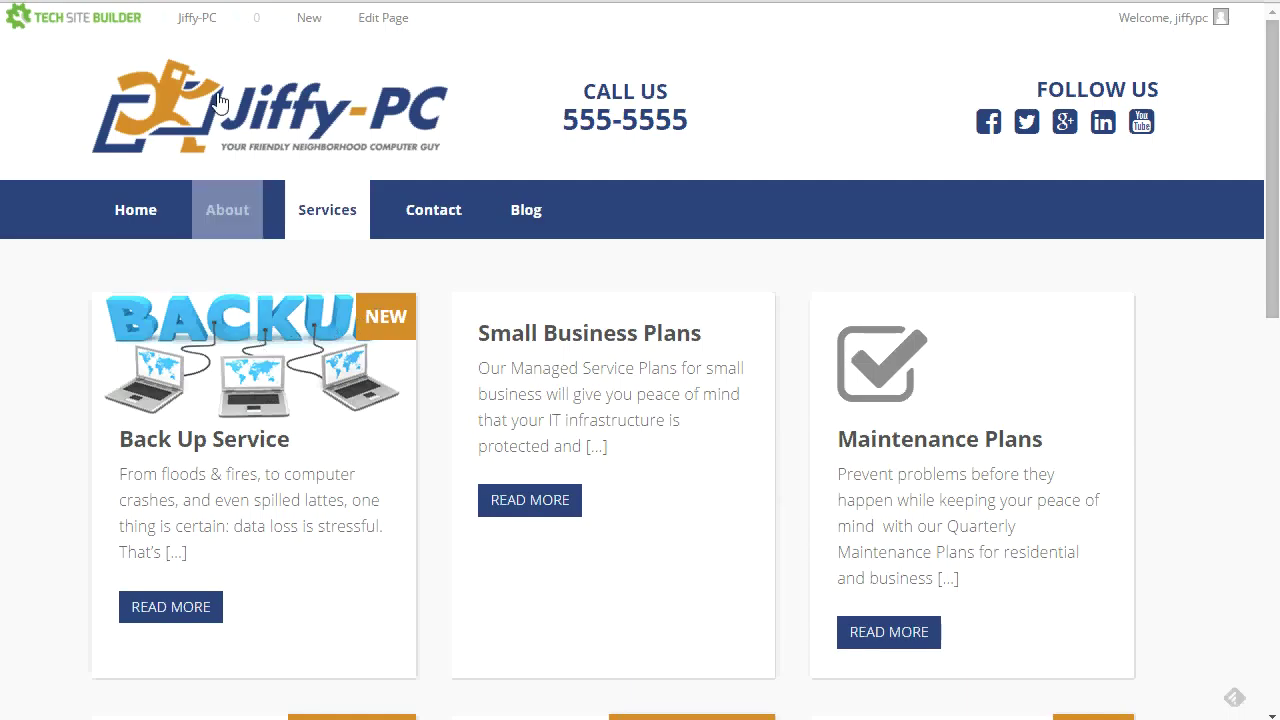
Step: Reopen Back Up Service for editing, clear its Cost of Service, and update the service
mouse_move(187, 20)
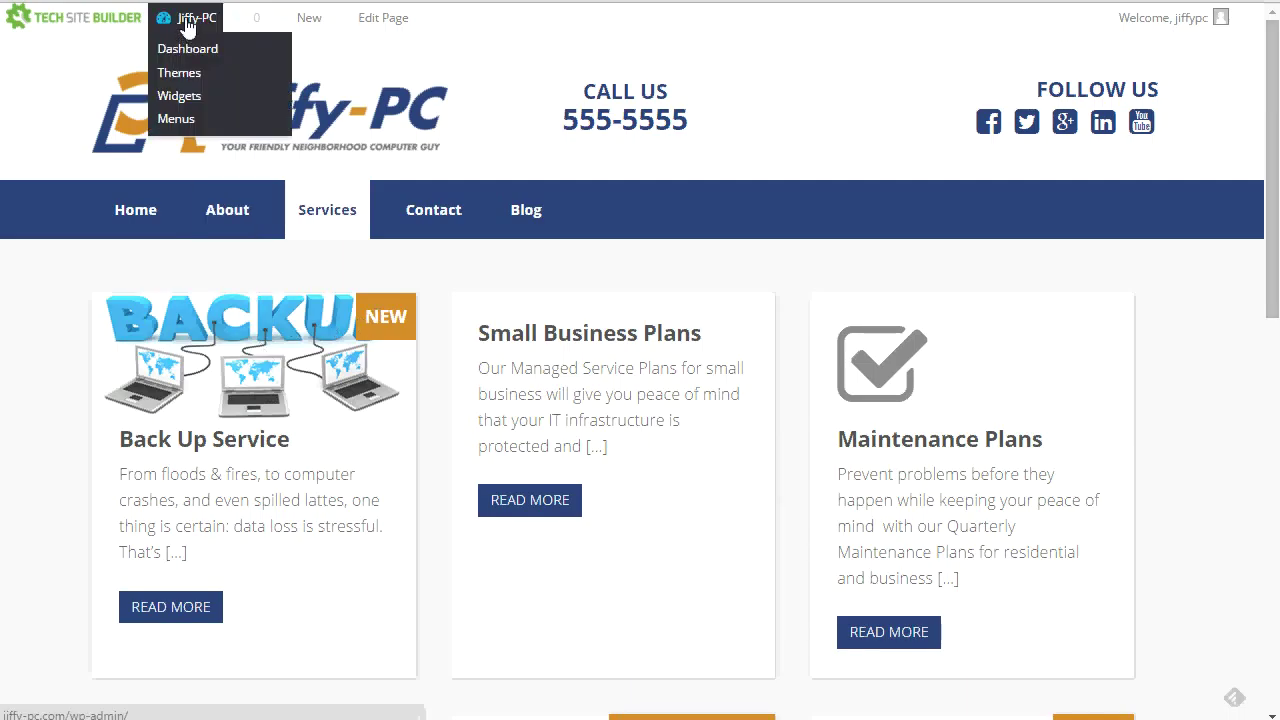
left_click(187, 22)
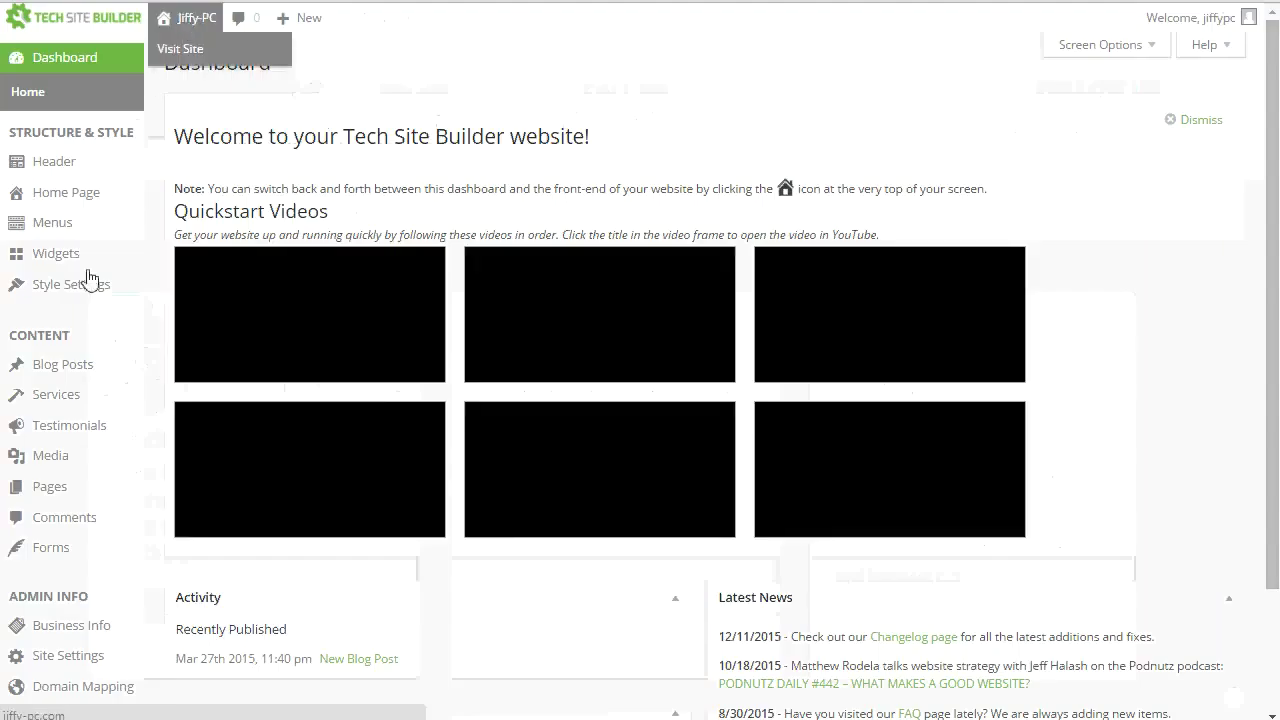
mouse_move(68, 400)
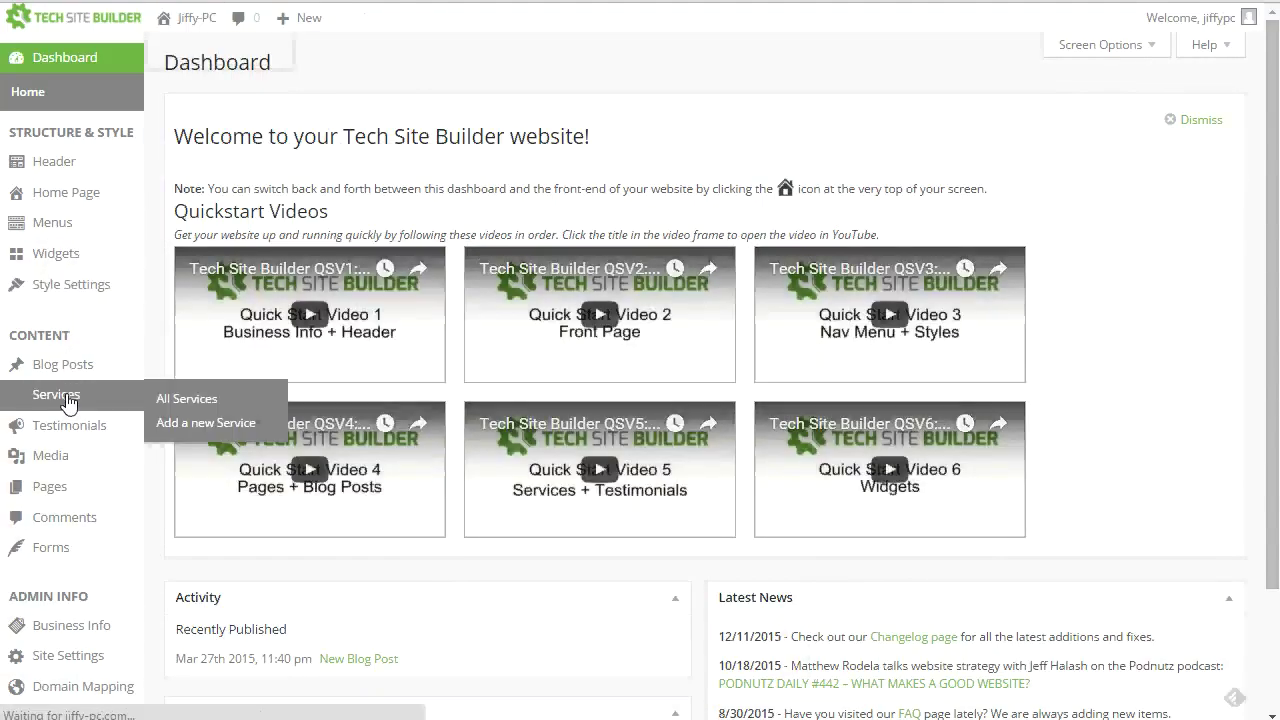
left_click(248, 246)
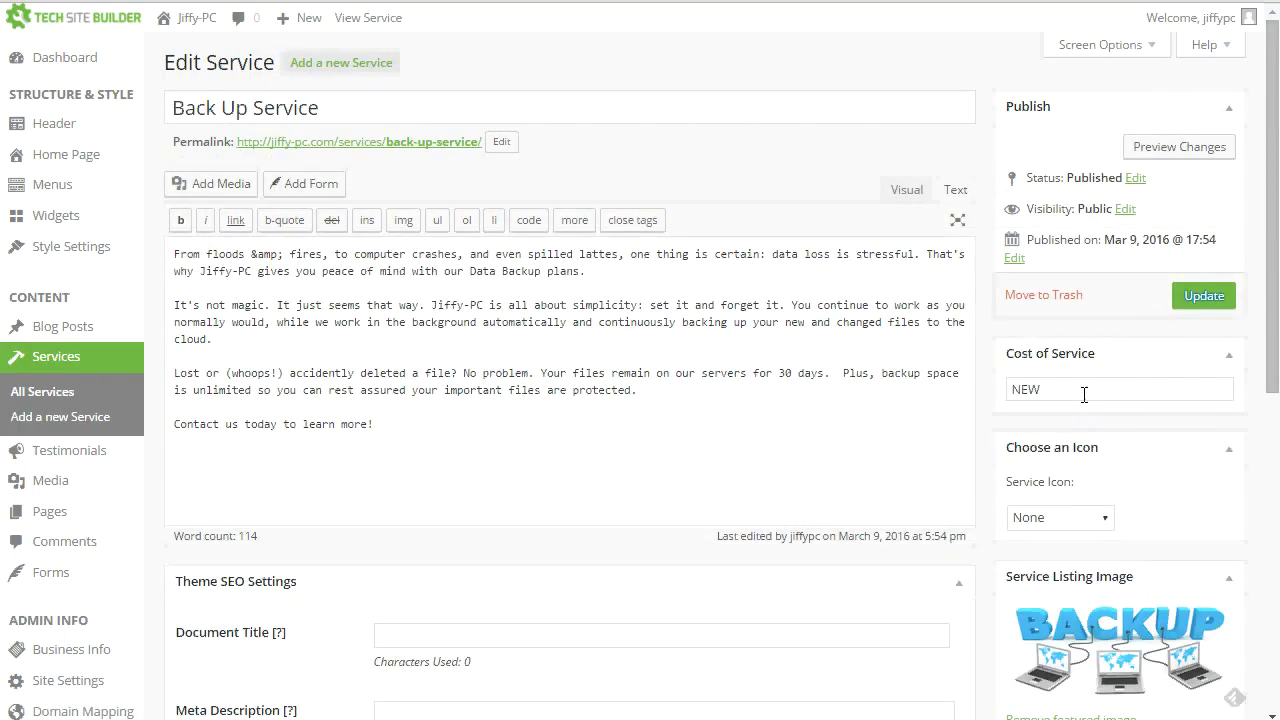
double_click(1084, 394)
key("BackSpace")
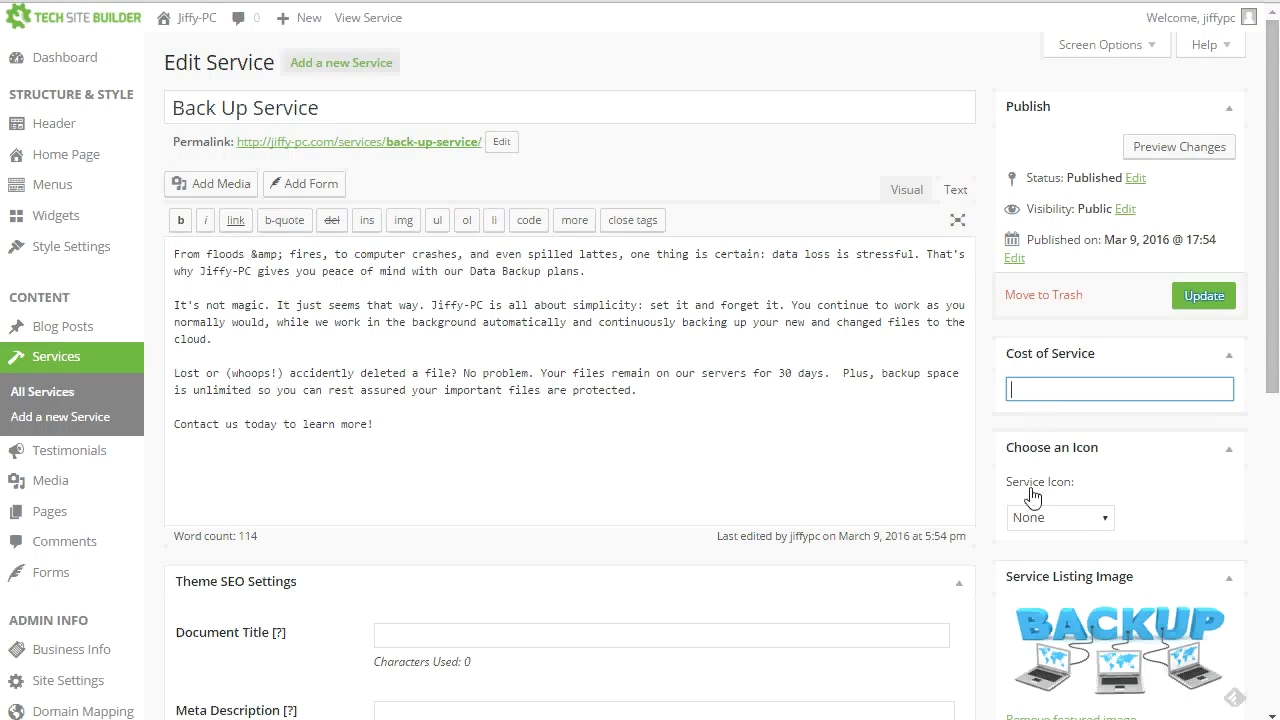
left_click(1197, 296)
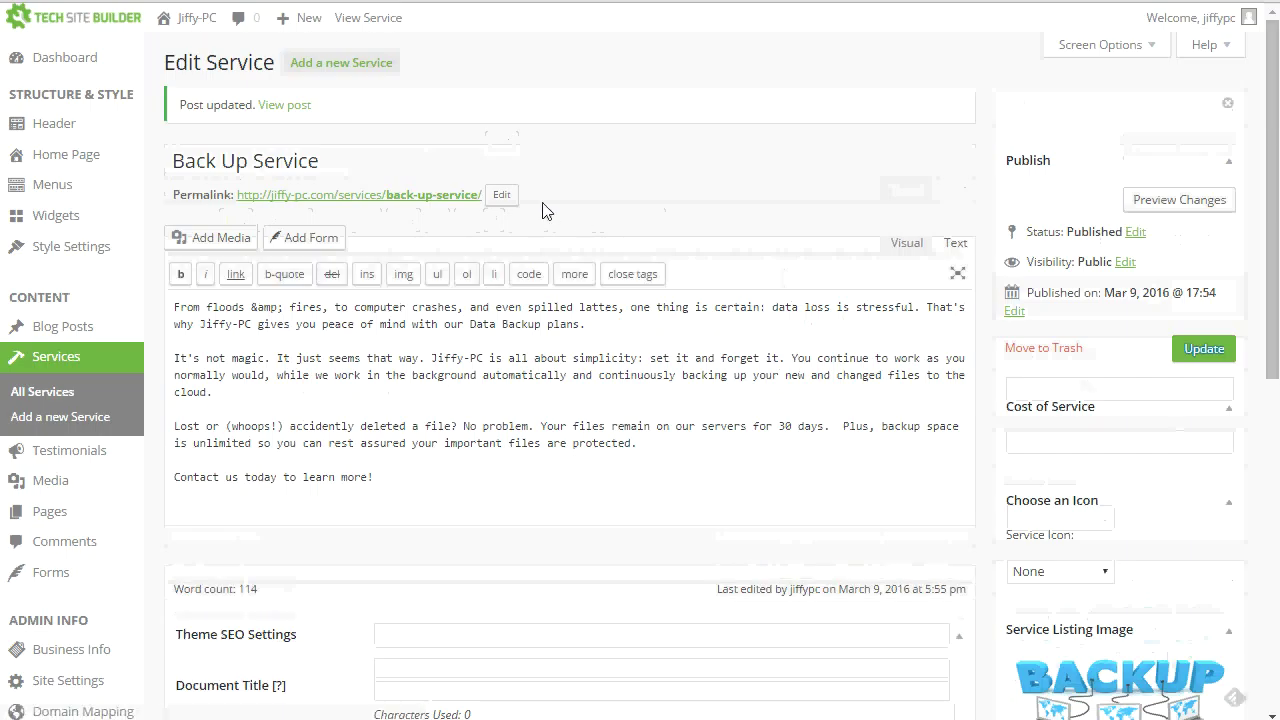
Step: Check the Back Up Service box on the live Services page, and read through its full service page
left_click(165, 20)
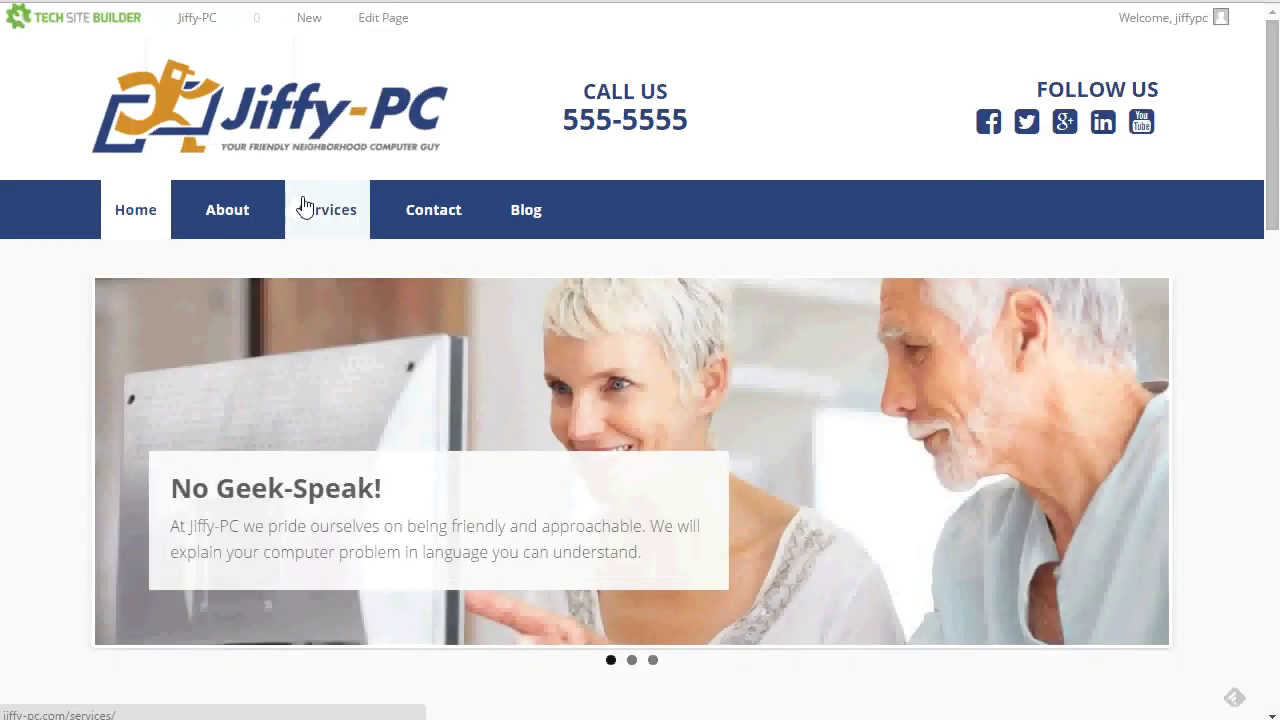
left_click(305, 205)
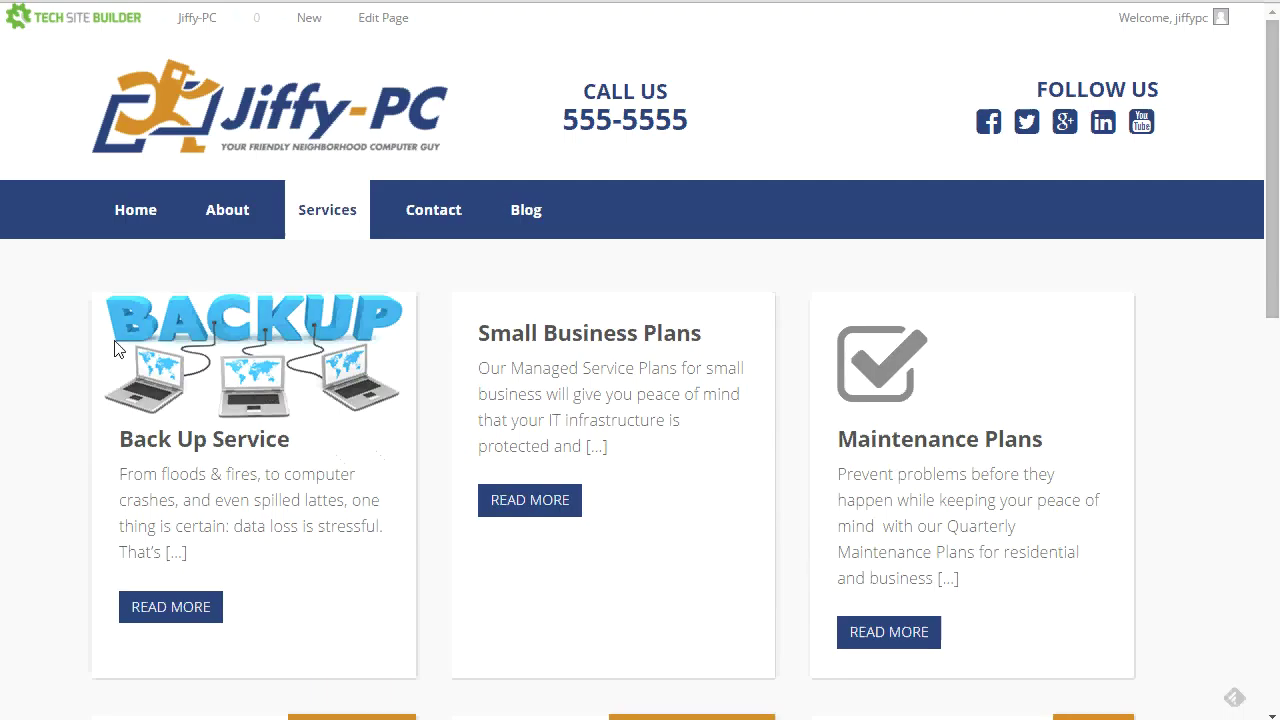
left_click(170, 612)
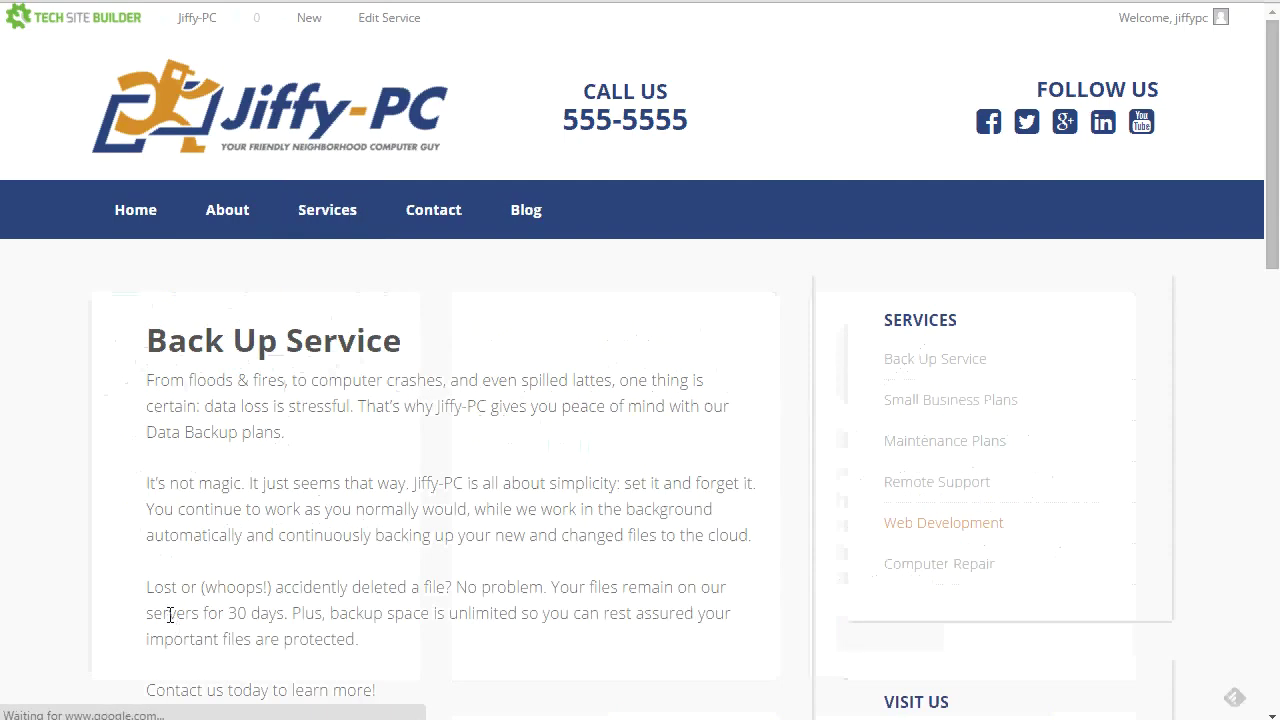
scroll(170, 612, "down", 1)
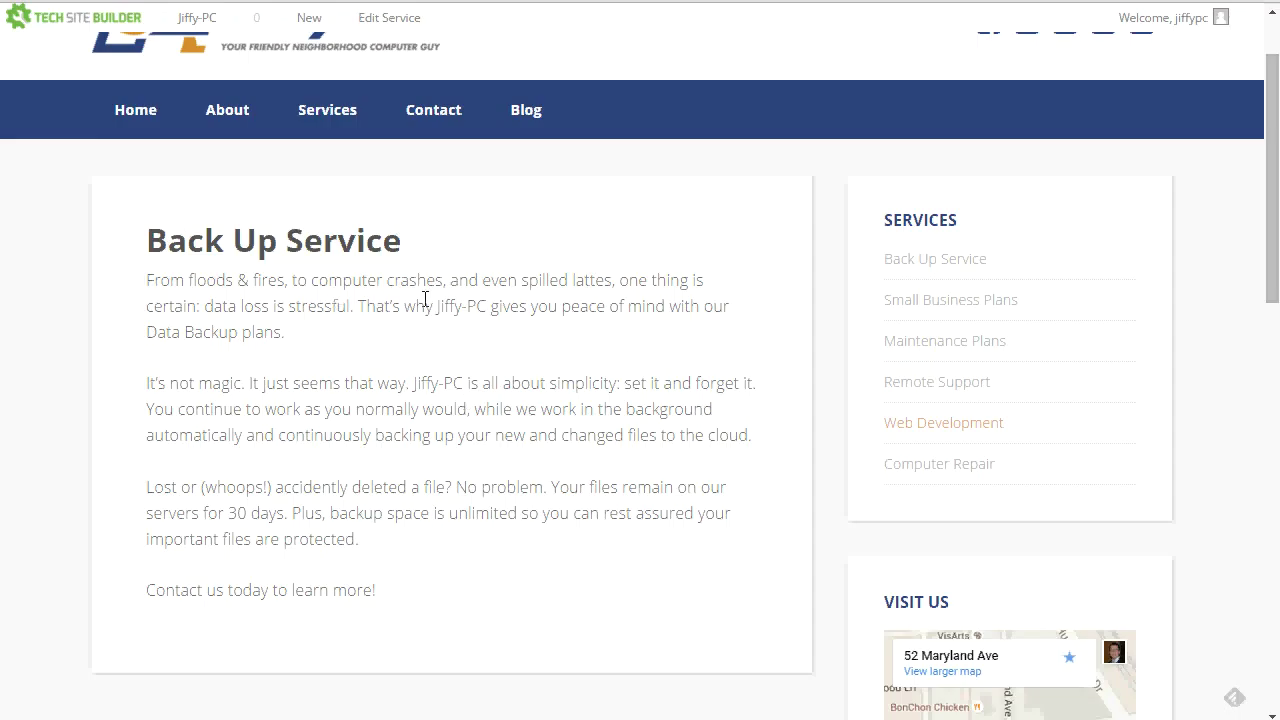
Step: Download the Full Size version of the BACKUP laptops photo from the Backup Services stock photos, and check the media library
left_click(186, 22)
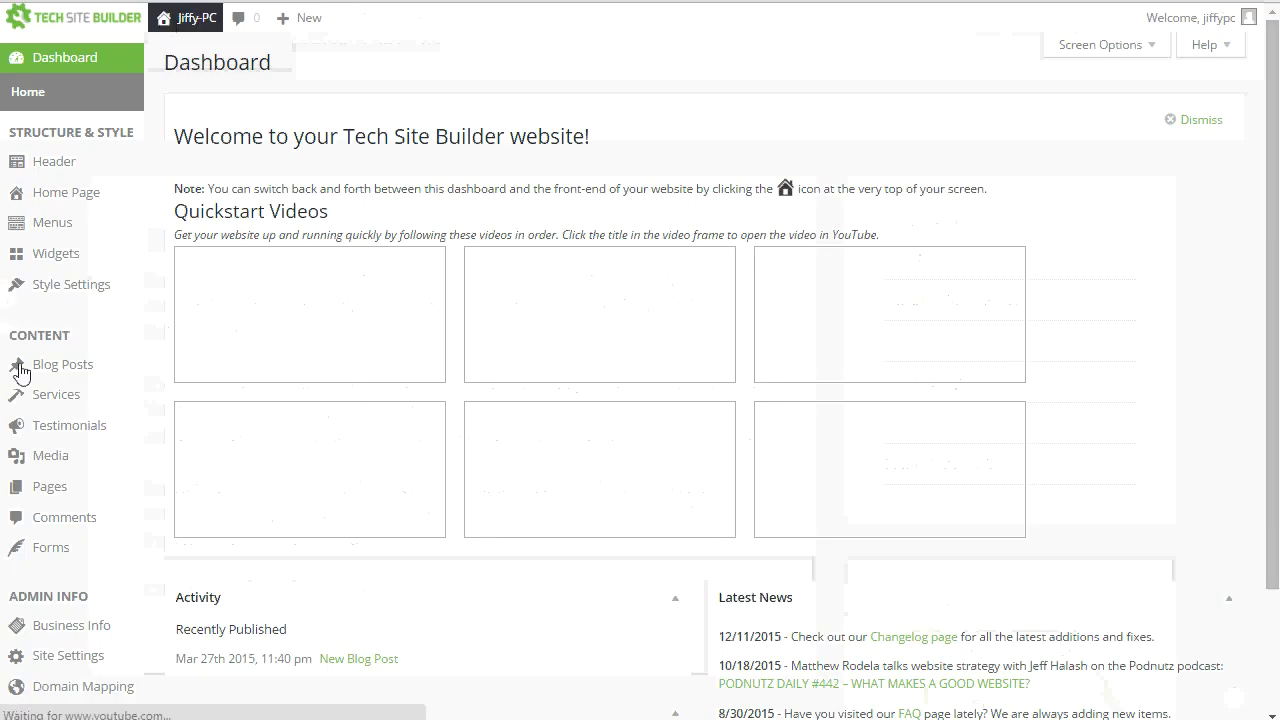
mouse_move(72, 457)
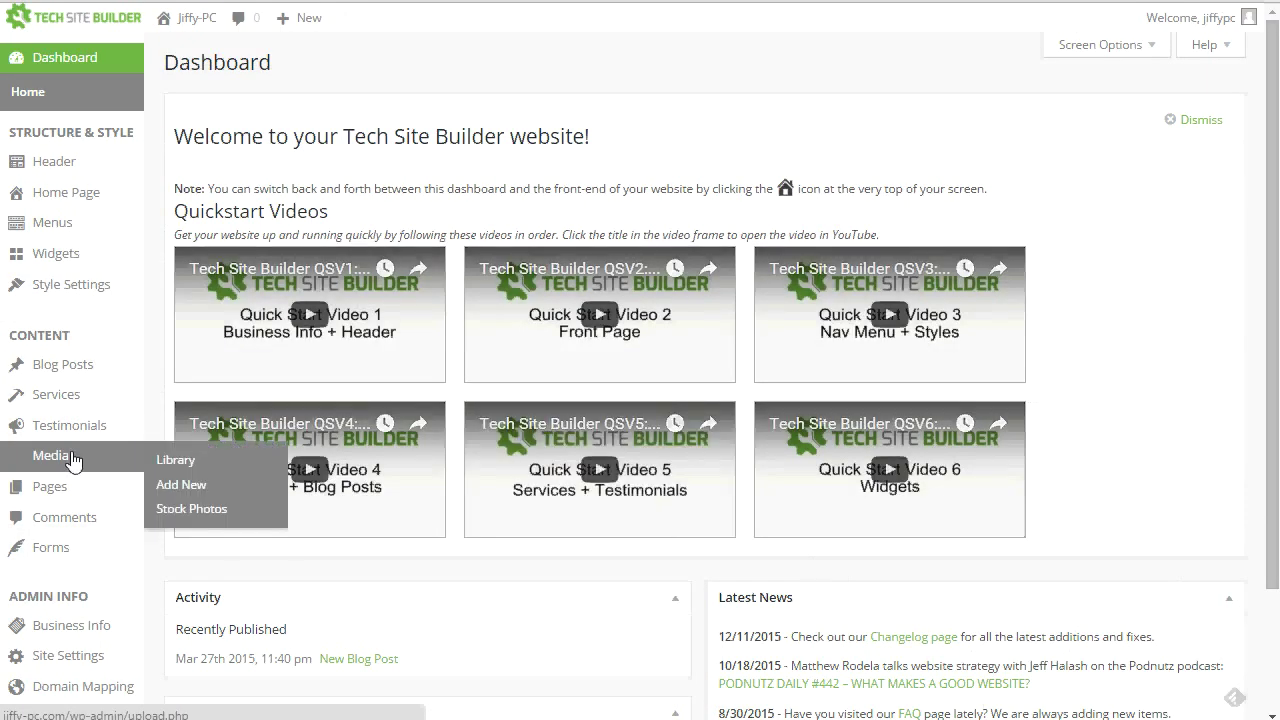
left_click(197, 514)
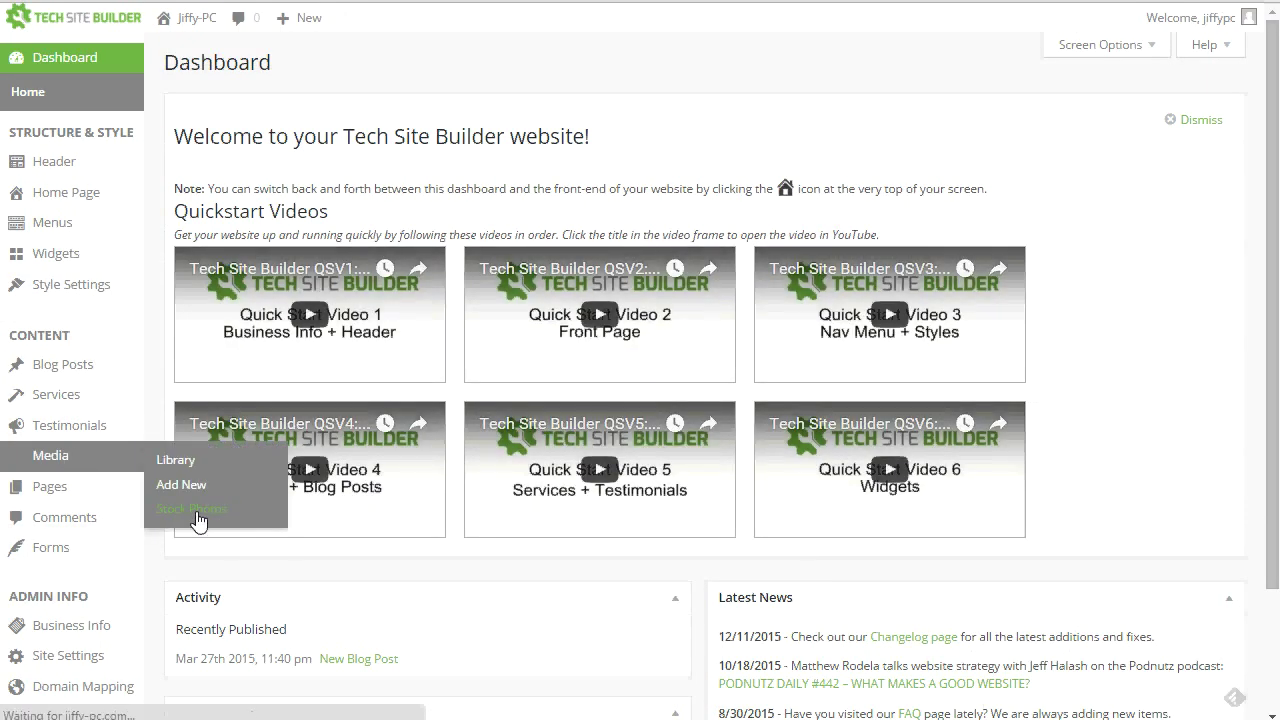
left_click(592, 230)
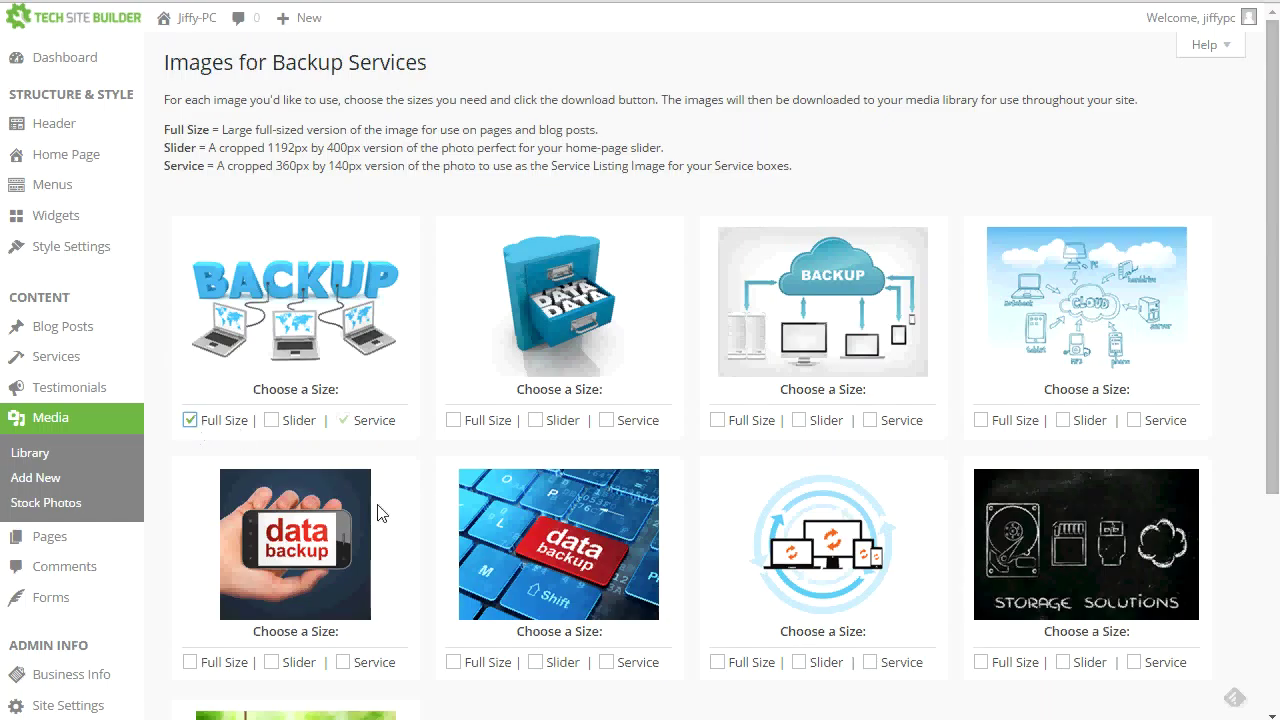
scroll(366, 510, "down", 4)
left_click(310, 657)
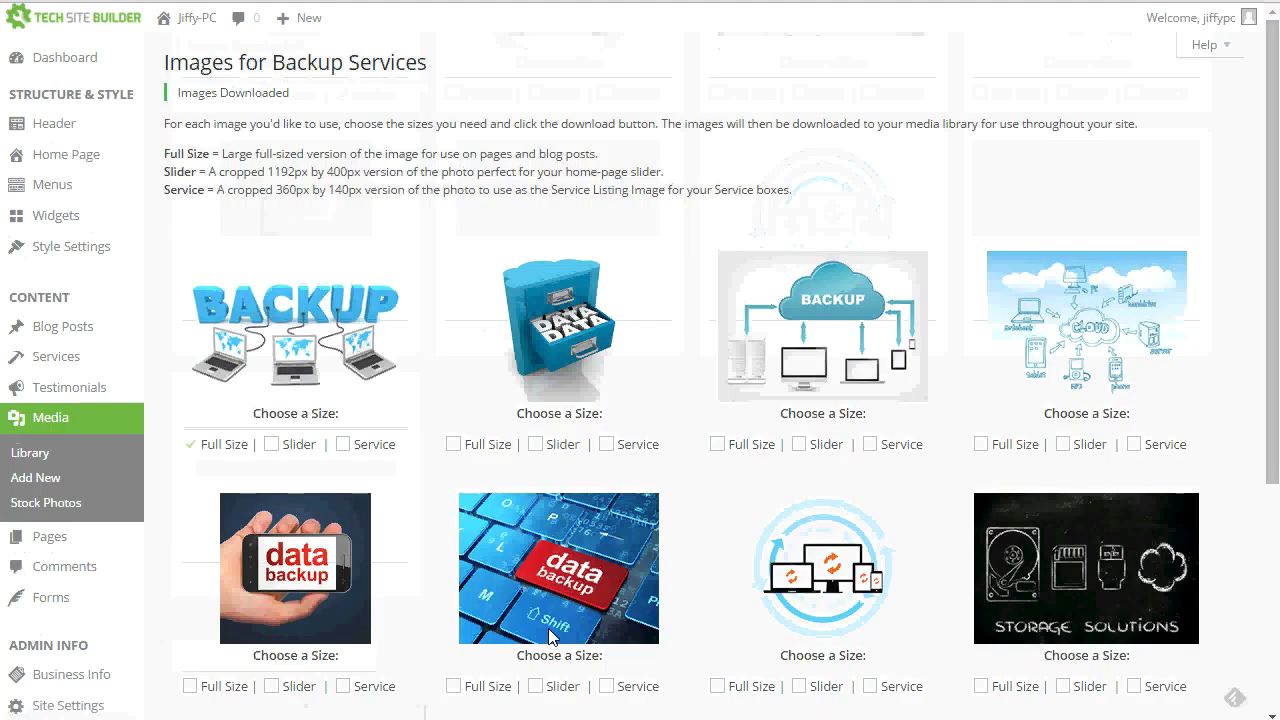
left_click(73, 457)
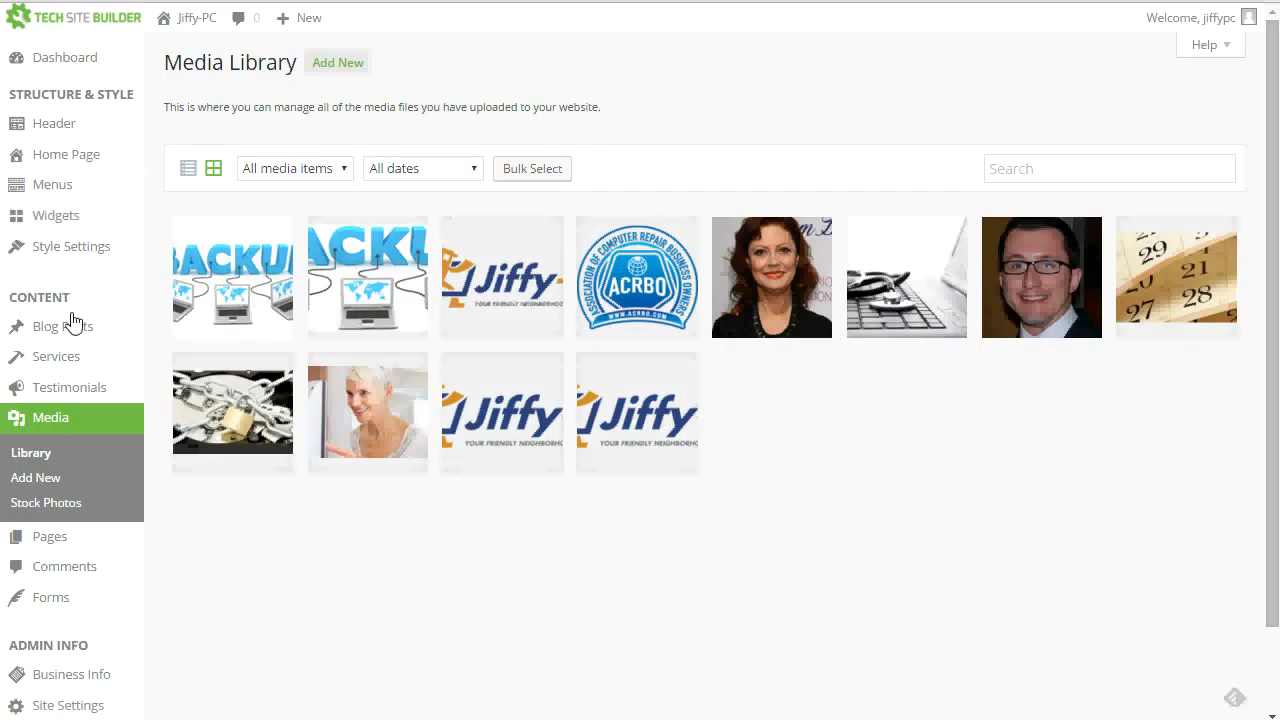
Step: Open Back Up Service for editing and switch its content to the visual editor
left_click(71, 358)
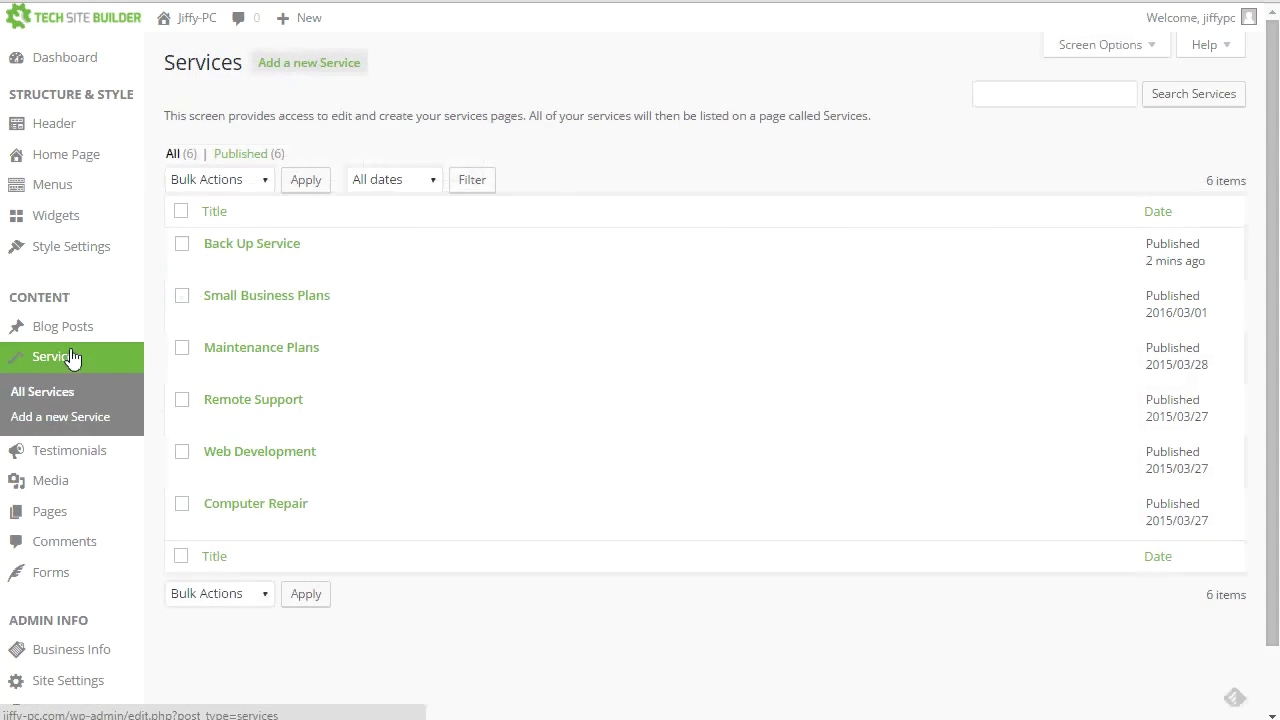
left_click(282, 248)
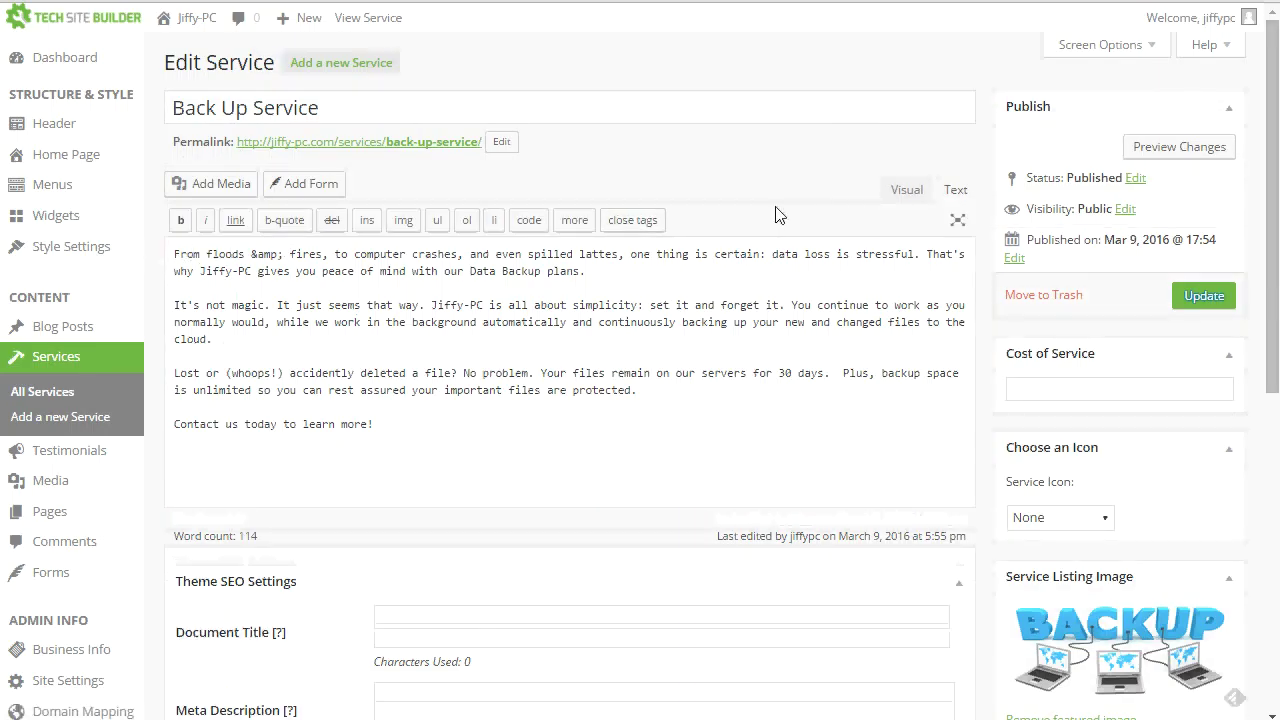
left_click(896, 196)
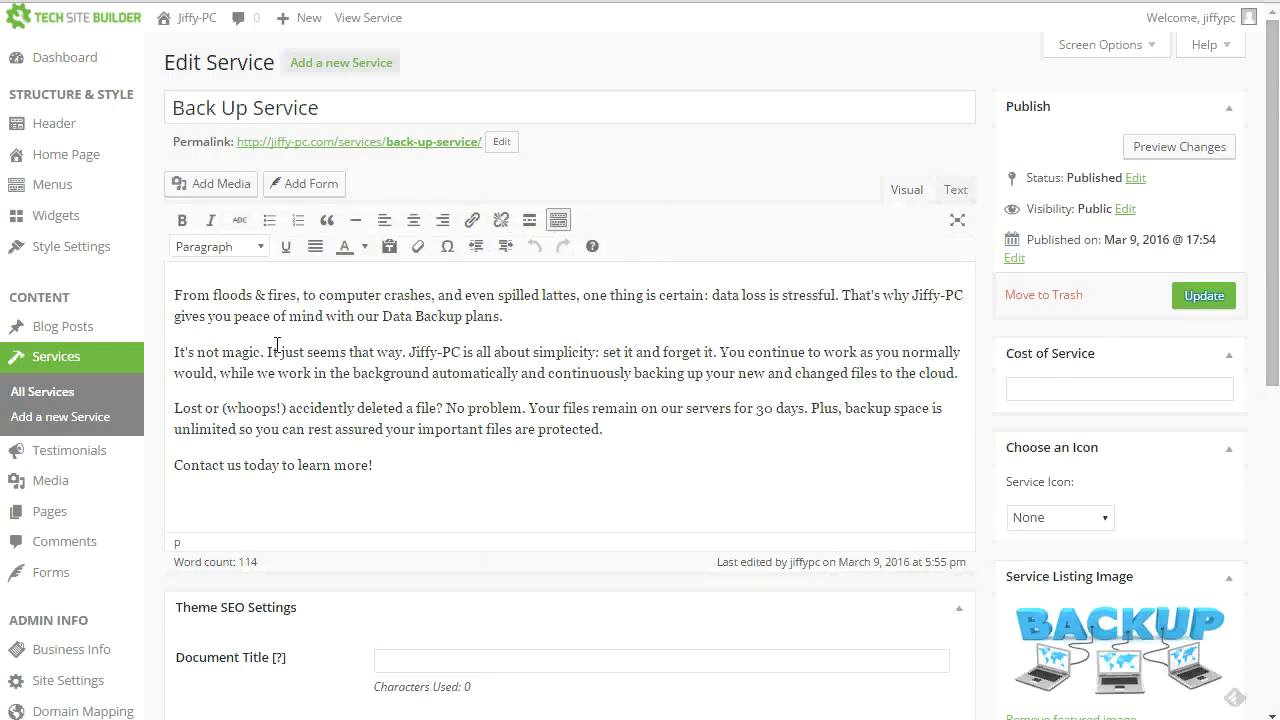
Step: Open media insertion for the service text, and compare the attachment details of backups_01-full.jpg and backups_01-service.jpg
left_click(200, 186)
left_click(302, 228)
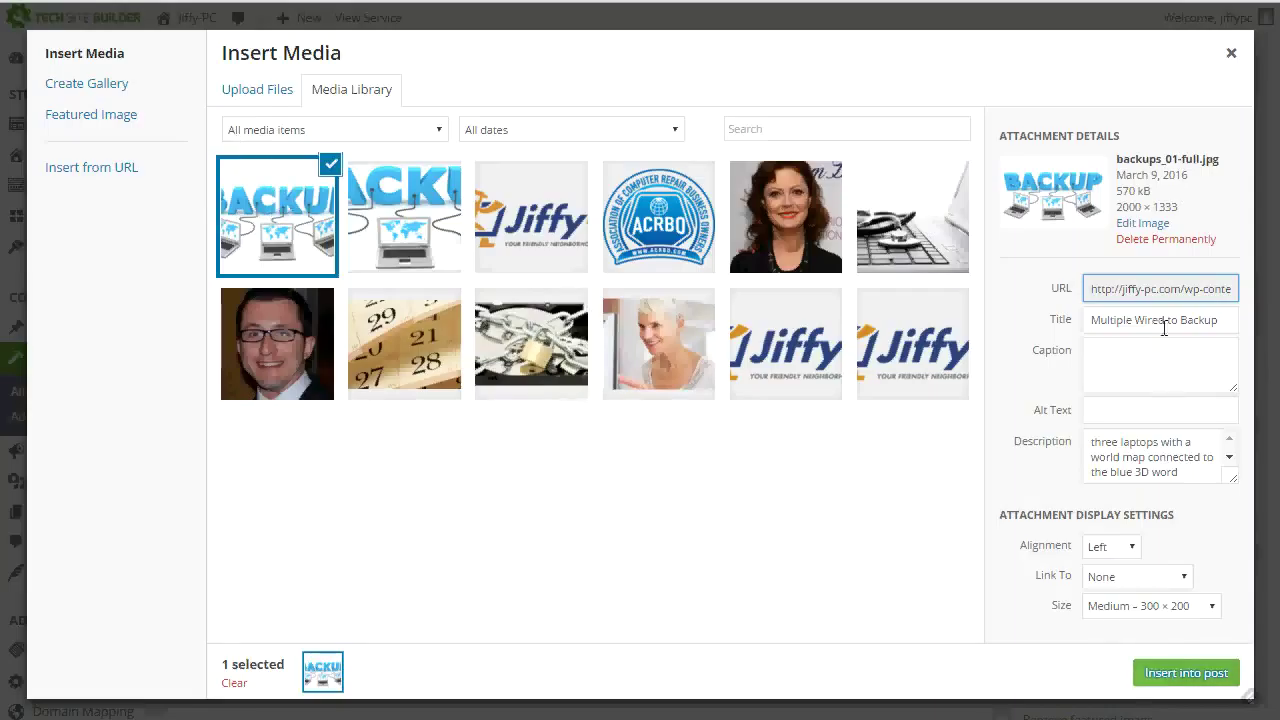
left_click_drag(1121, 156, 1196, 160)
left_click(1187, 162)
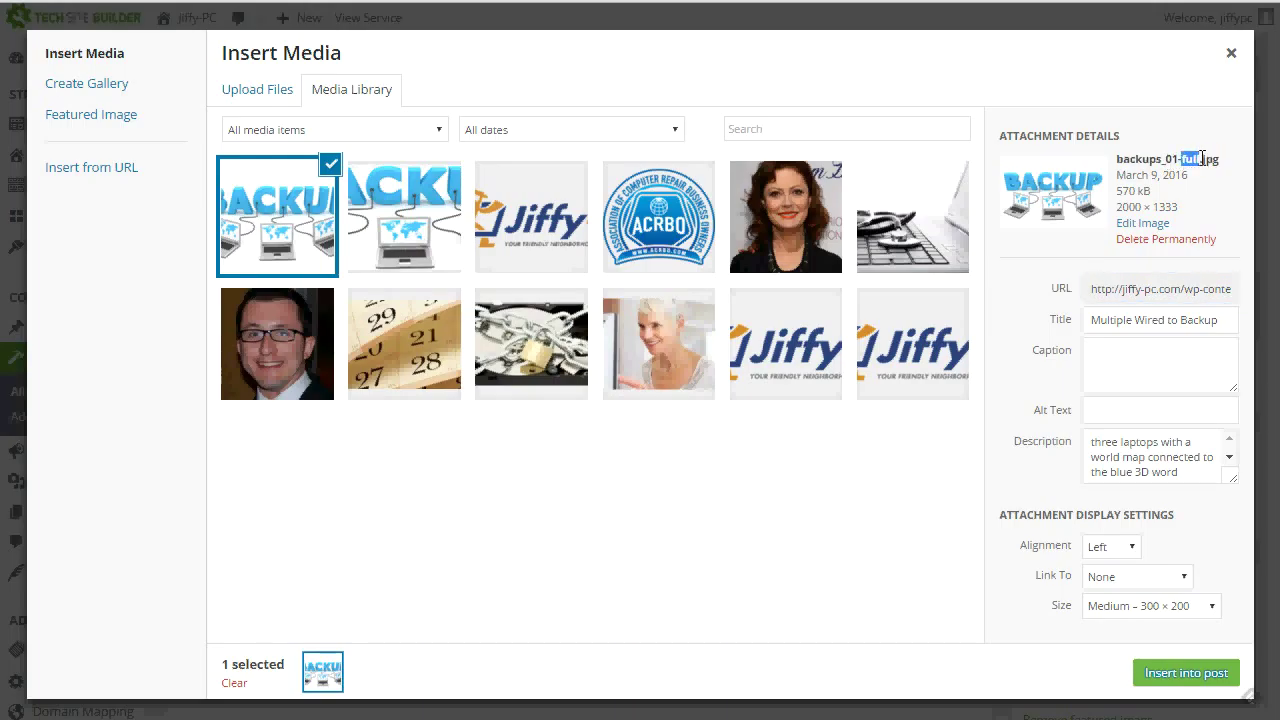
left_click(1192, 158)
left_click(441, 198)
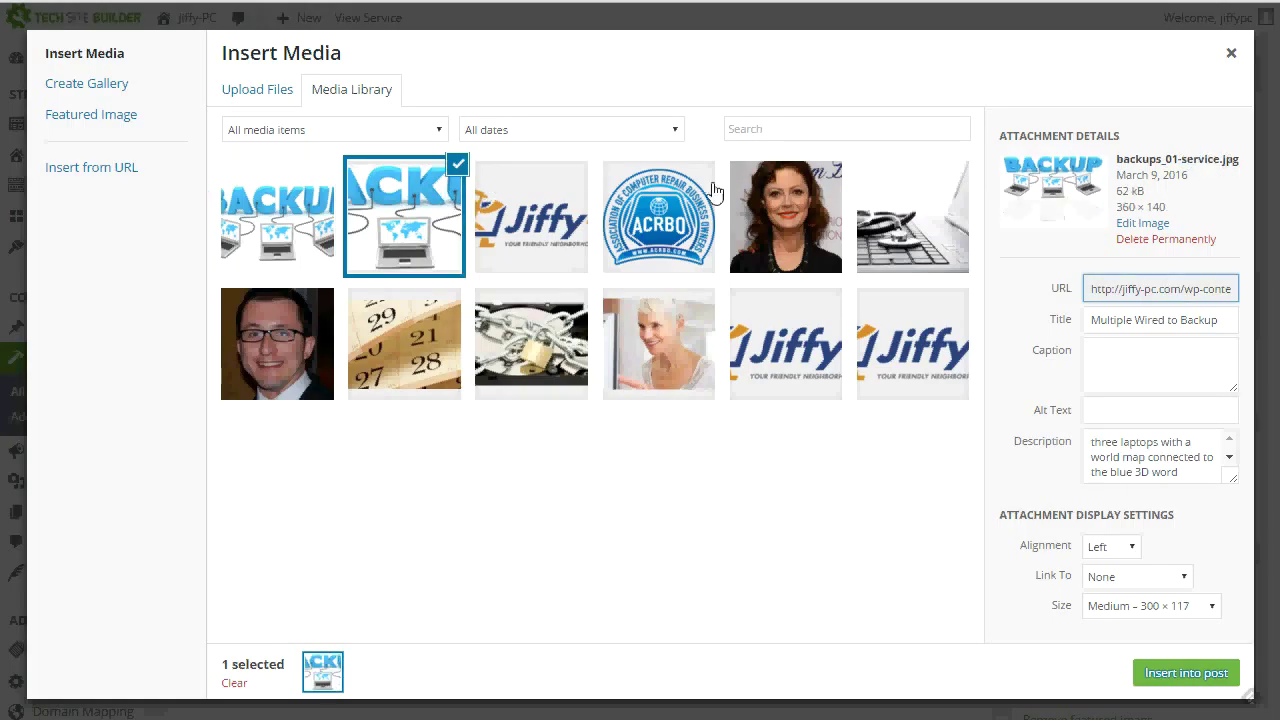
Step: Insert backups_01-full.jpg at the start of the service text with Right alignment and size Large – 1024 × 682
left_click(293, 218)
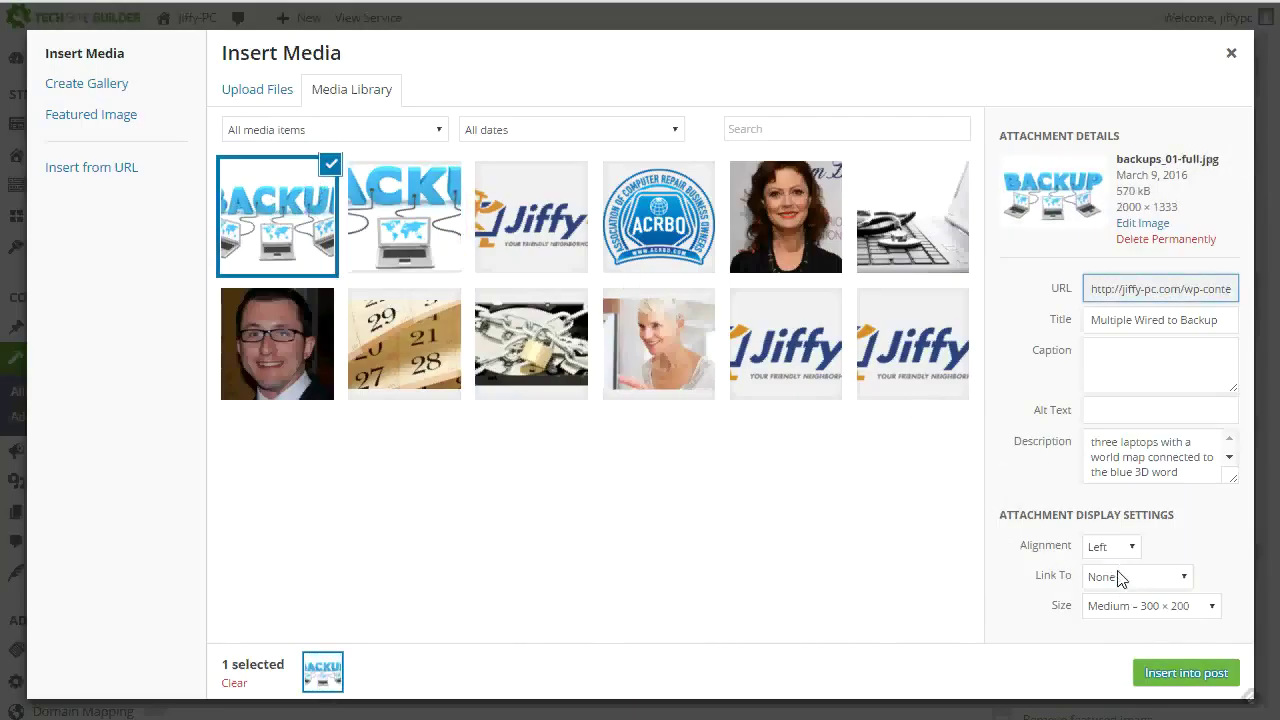
left_click(1104, 546)
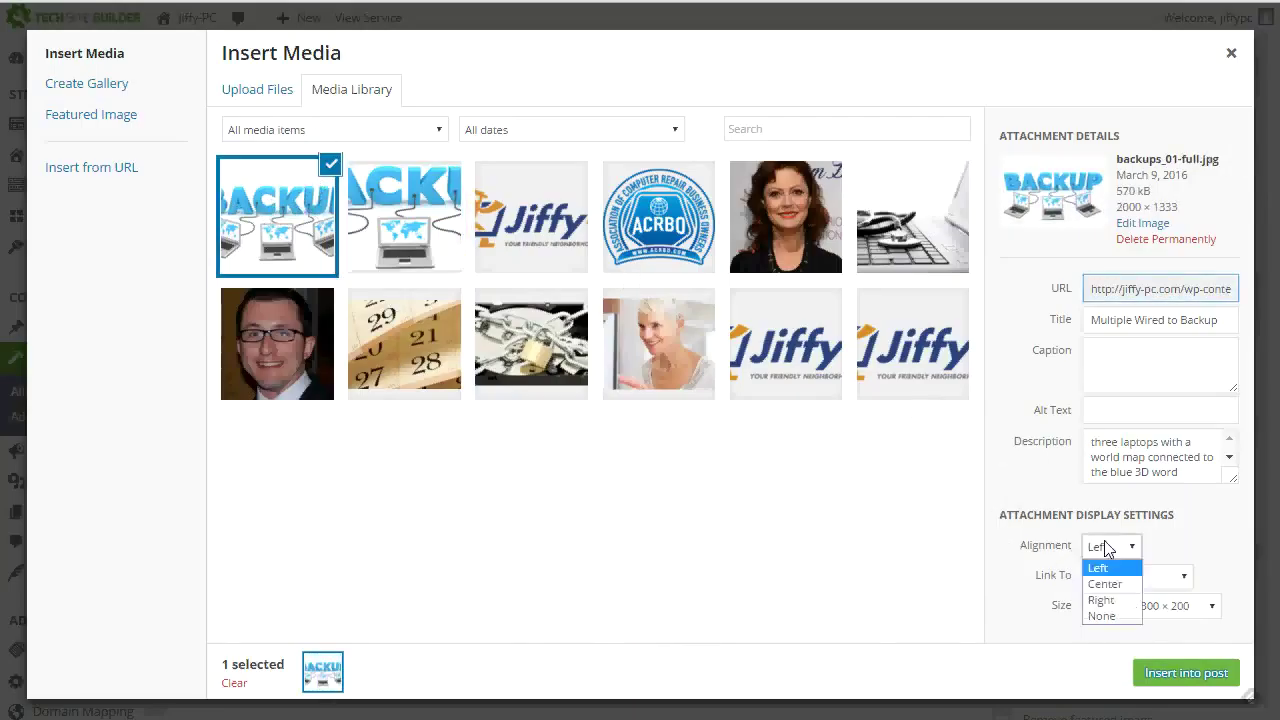
left_click(1102, 600)
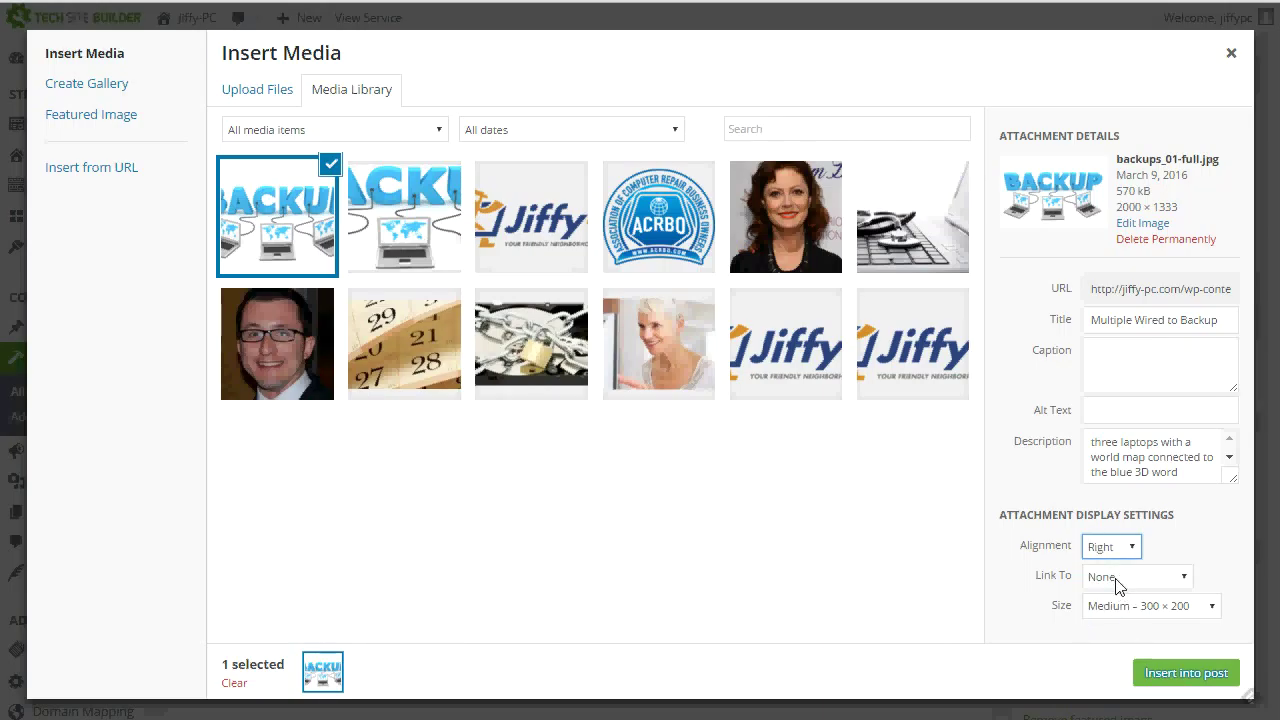
left_click(1118, 612)
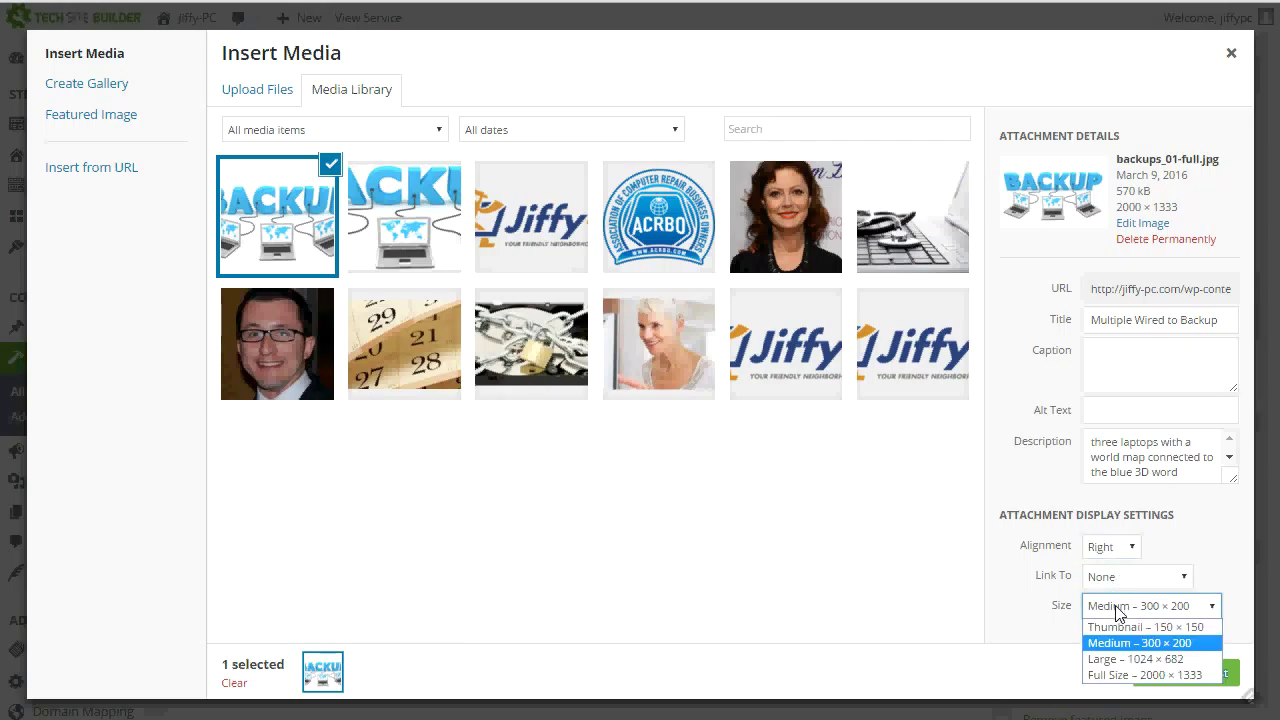
left_click(1120, 660)
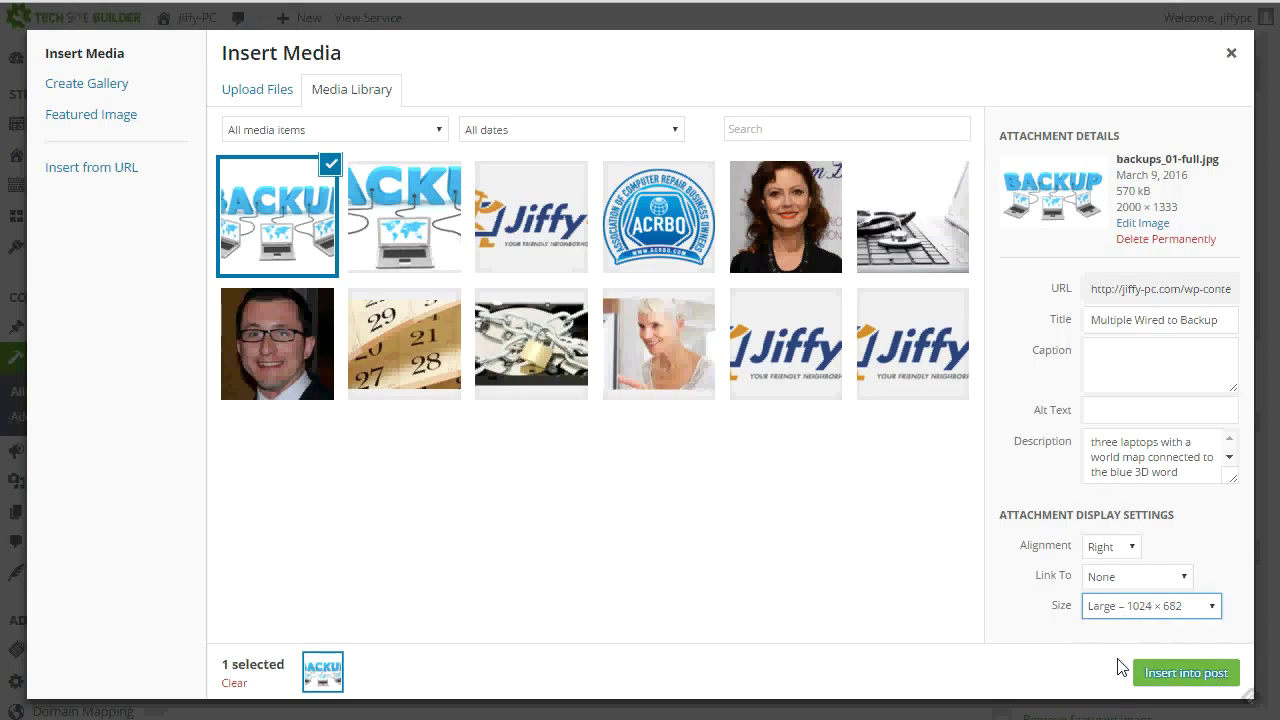
left_click(1186, 685)
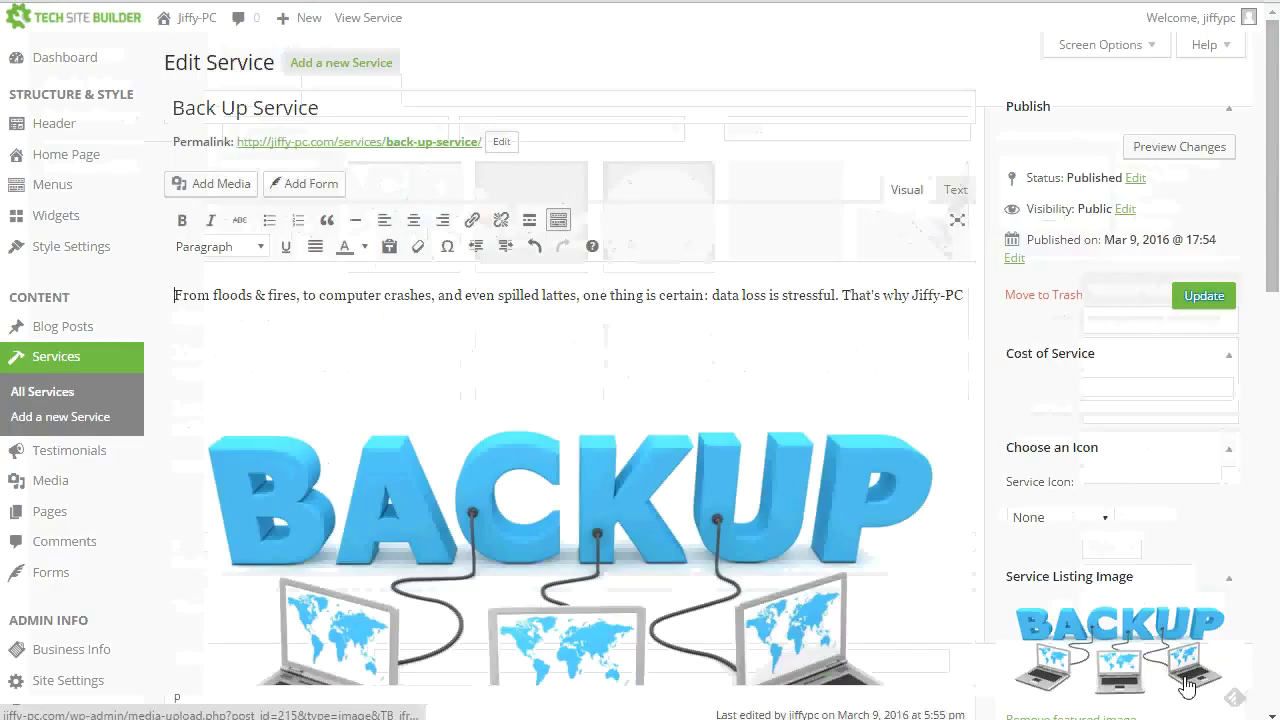
Step: Shrink the inserted BACKUP image to well under half the text width so the text wraps beside it, and update the service
left_click(632, 518)
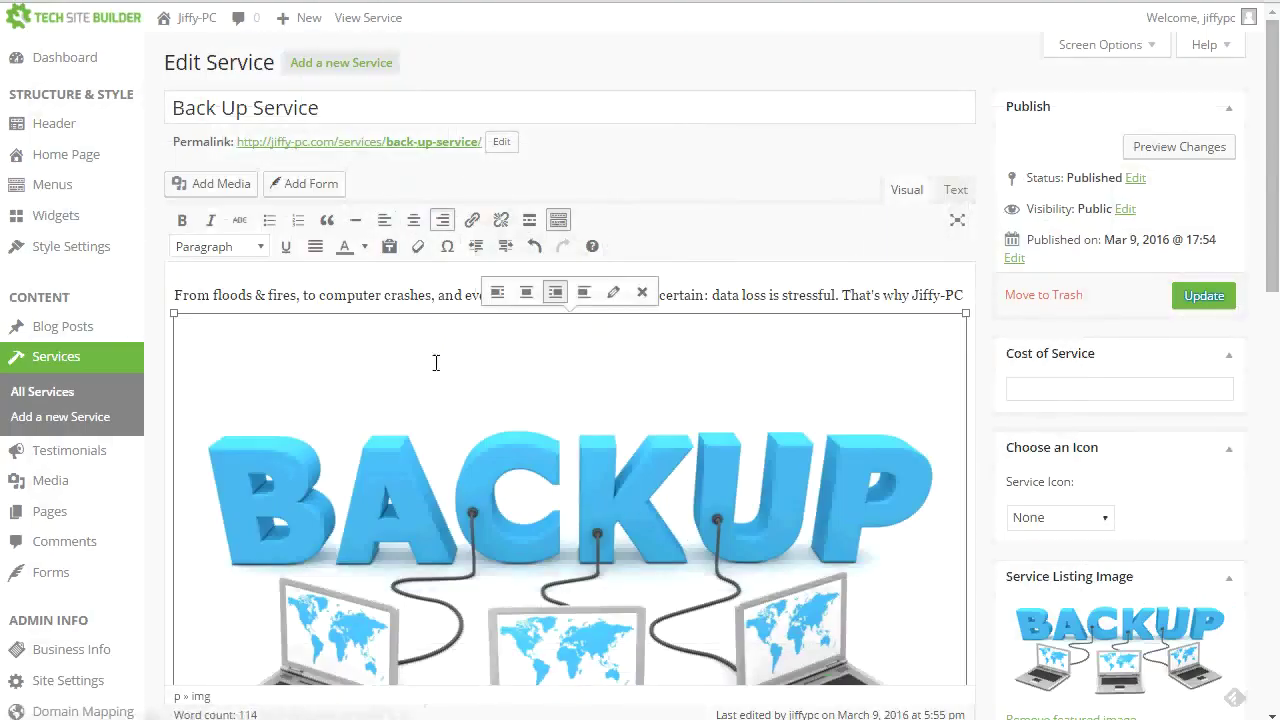
left_click_drag(173, 313, 173, 313)
left_click_drag(173, 313, 677, 588)
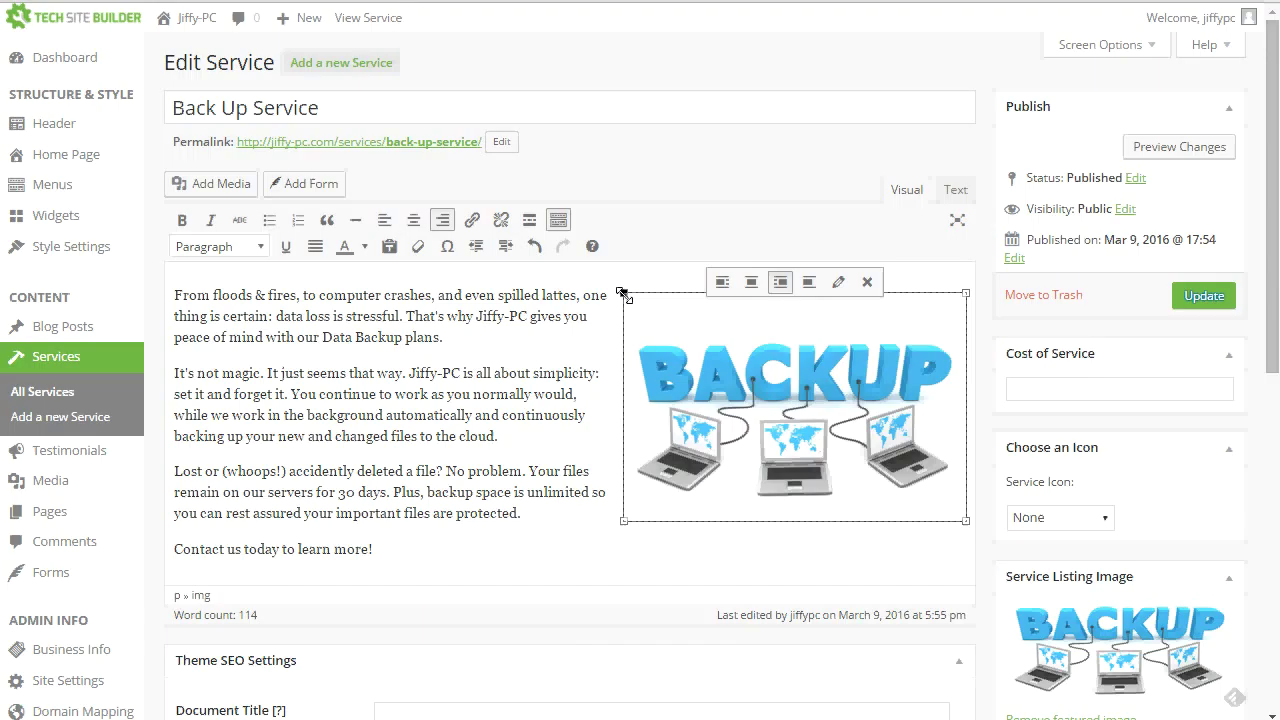
mouse_move(625, 297)
left_mouse_down()
mouse_move(646, 303)
mouse_move(640, 313)
left_mouse_up()
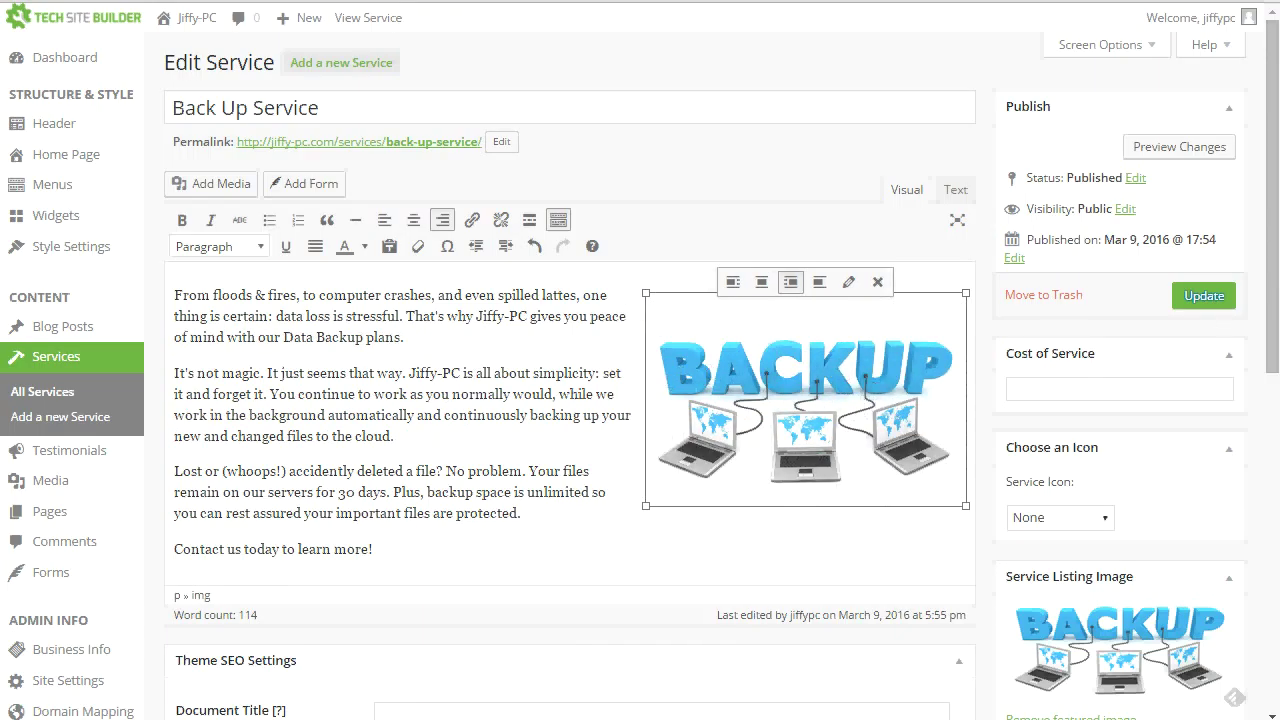
left_click(1205, 302)
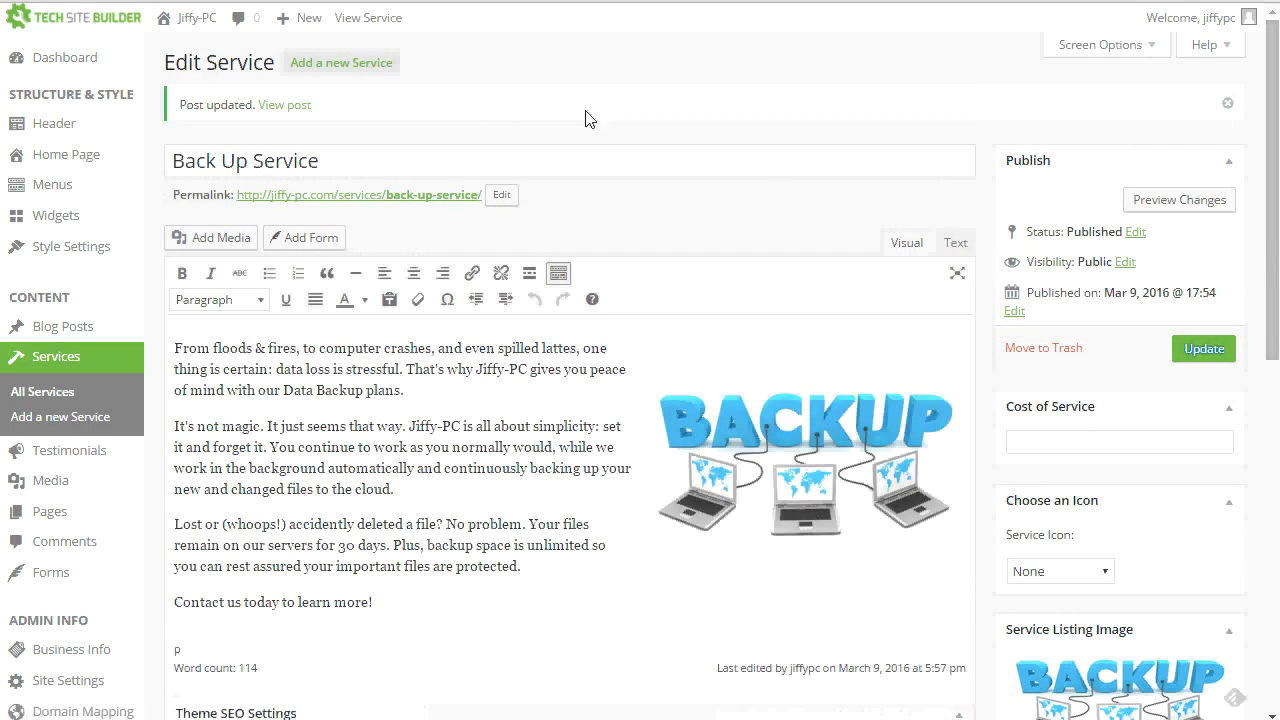
Step: Check the Back Up Service page, the Services listing and the home page on the live site
left_click(372, 22)
scroll(435, 430, "down", 1)
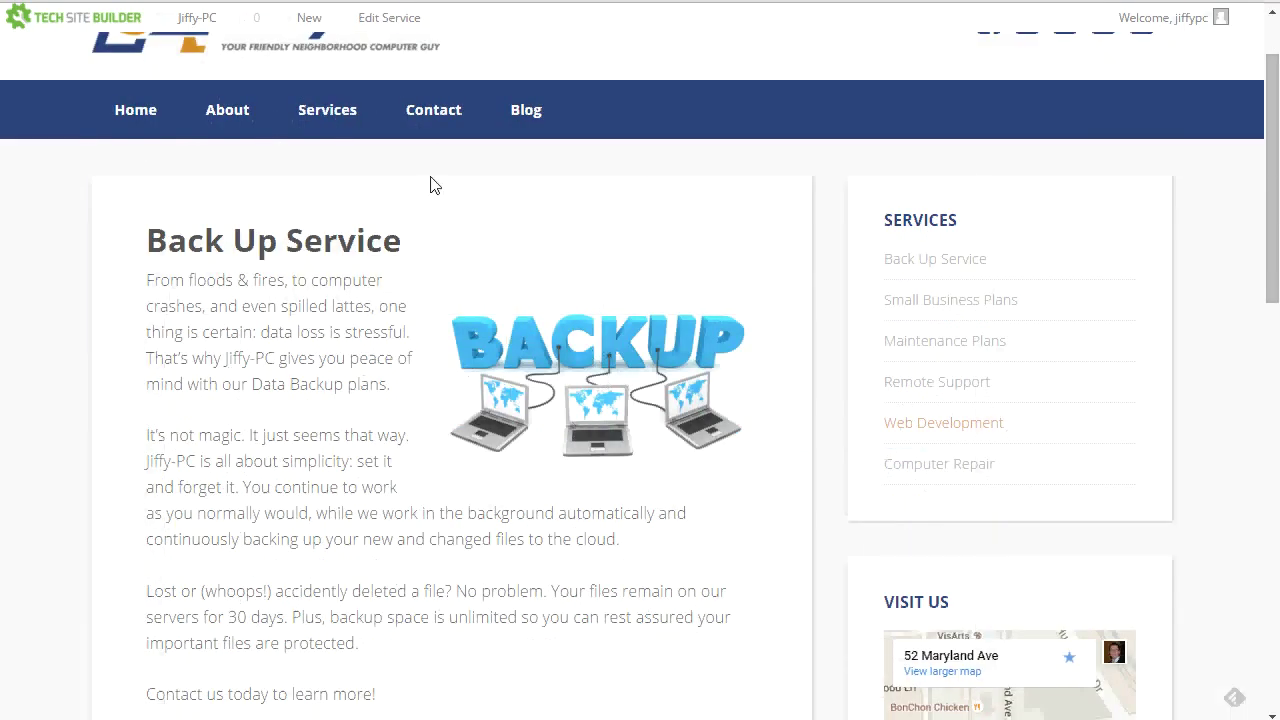
left_click(338, 112)
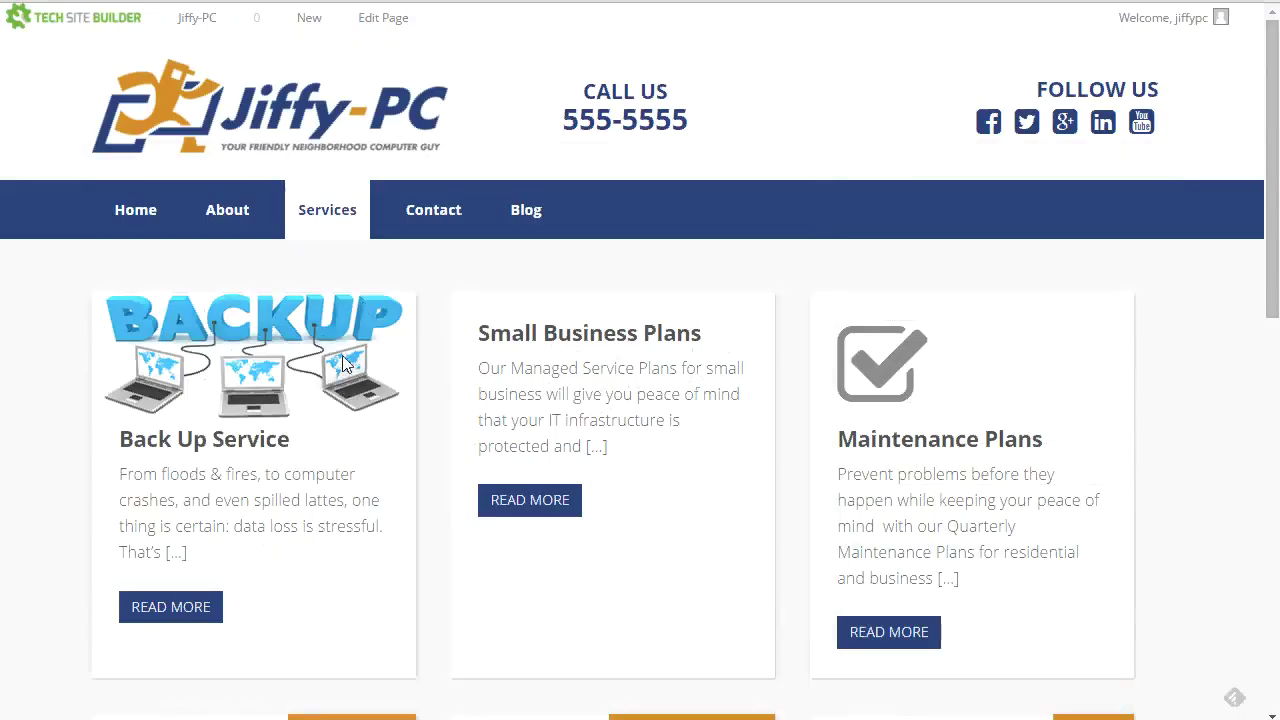
left_click(150, 233)
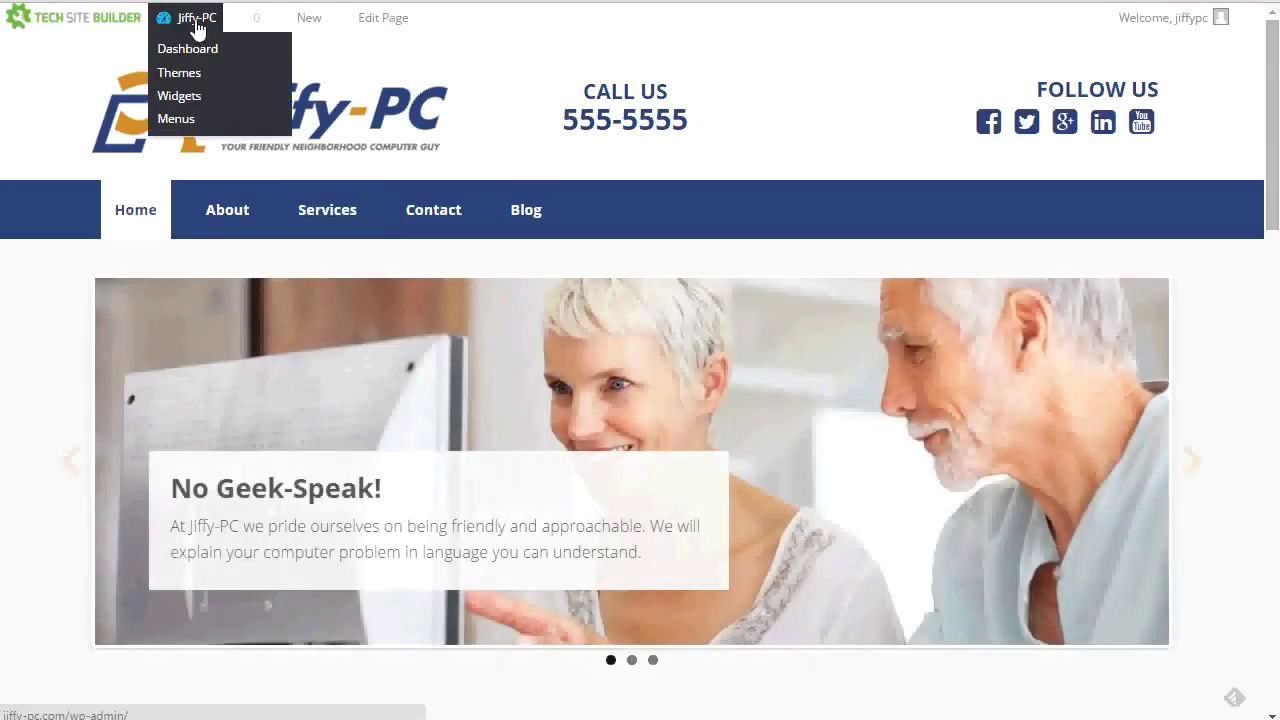
Step: Download the Slider version of the BACKUP laptops photo from the Backup Services stock photos, and check the media library
left_click(195, 27)
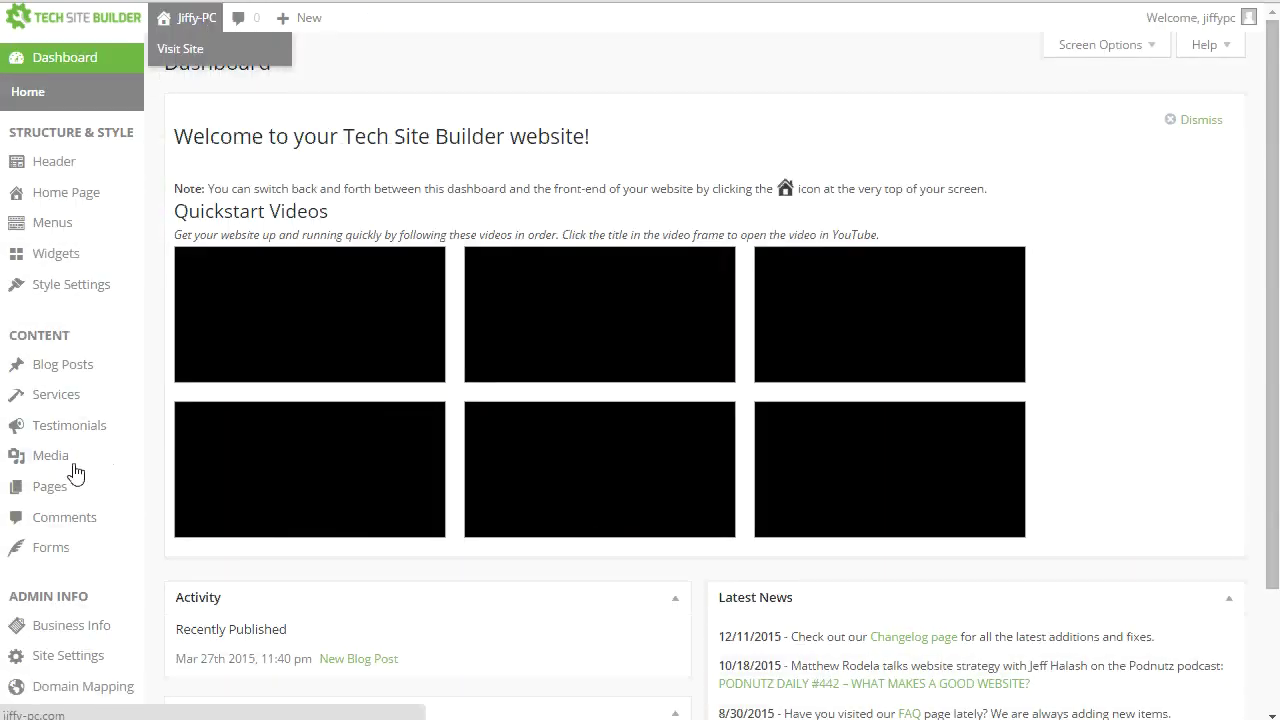
mouse_move(54, 468)
left_click(197, 515)
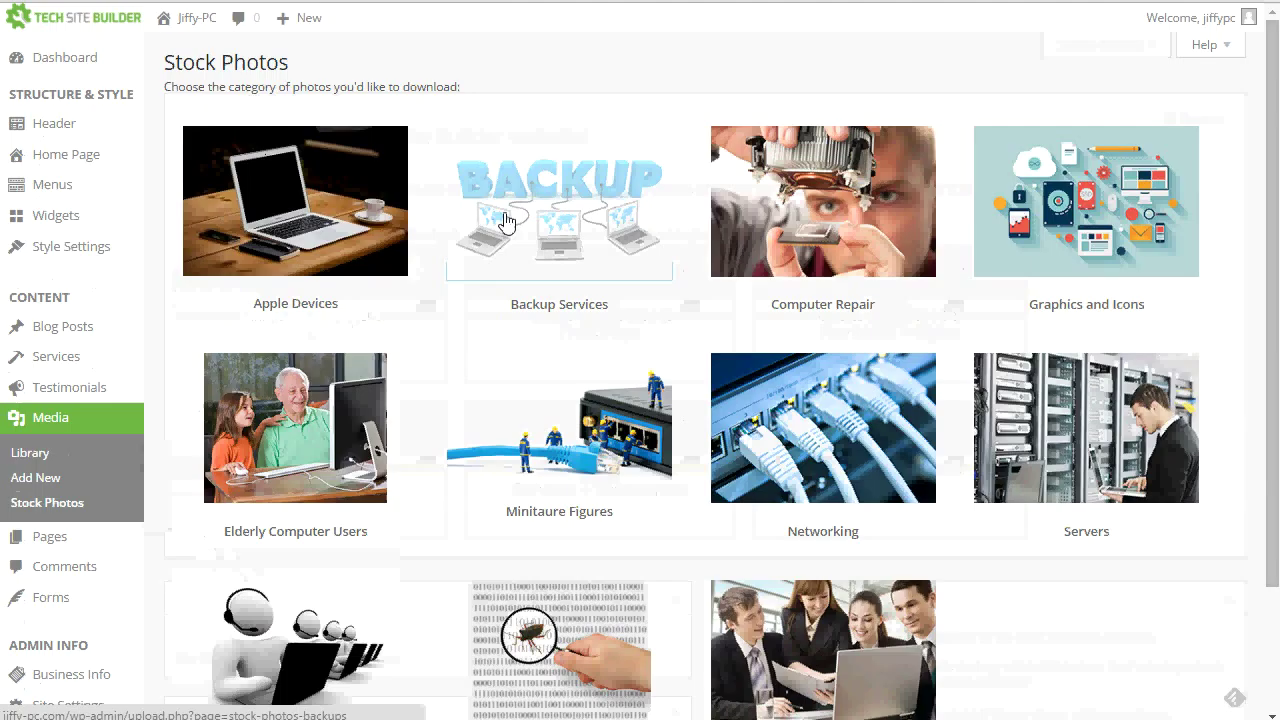
left_click(505, 221)
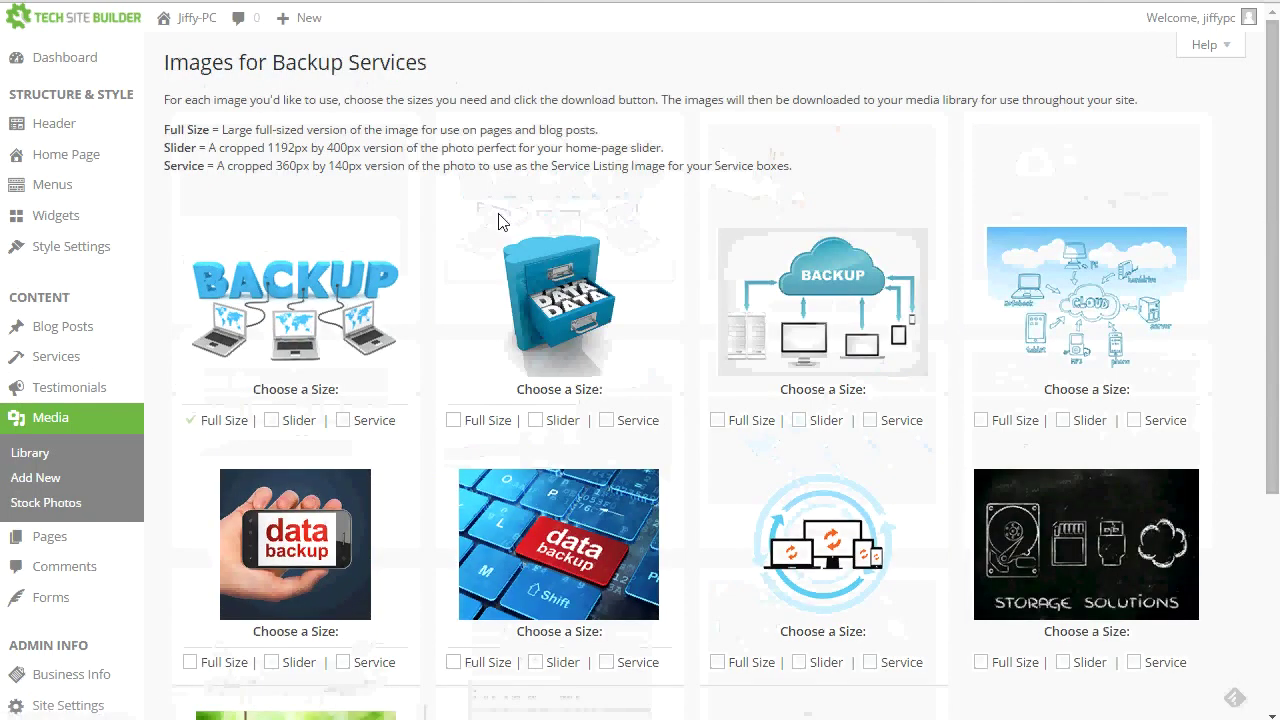
left_click(271, 420)
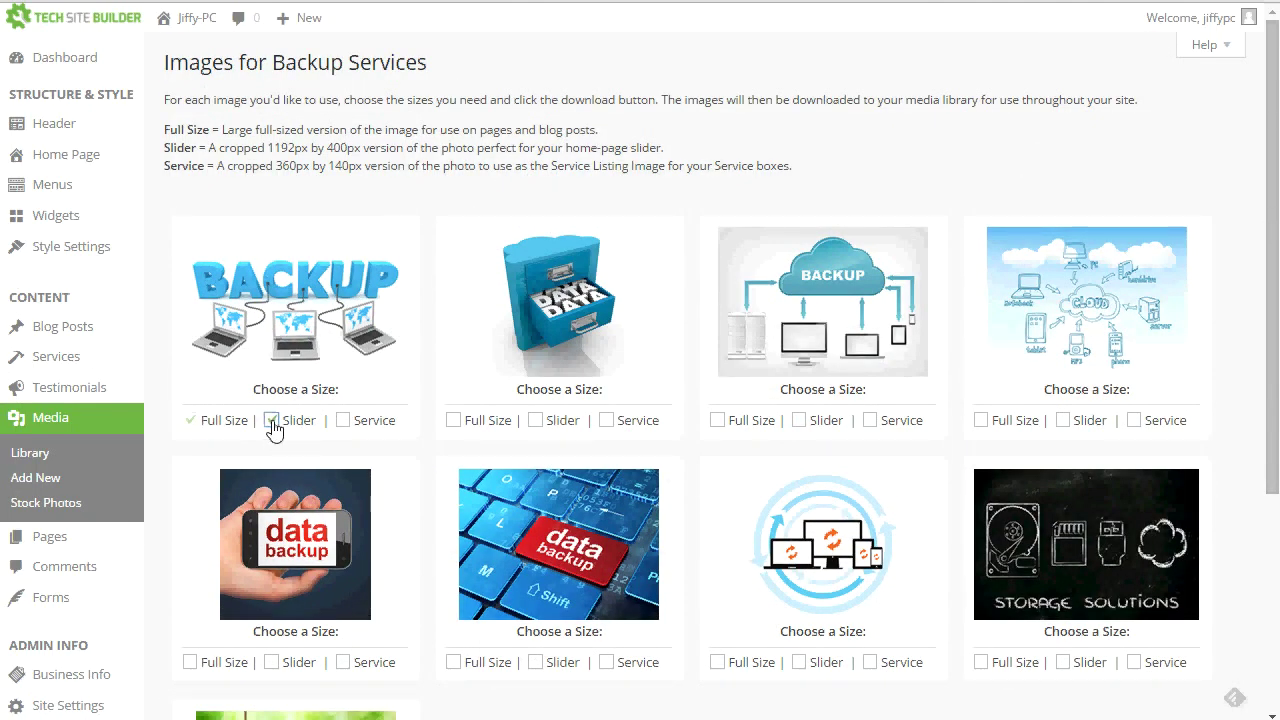
scroll(268, 420, "down", 2)
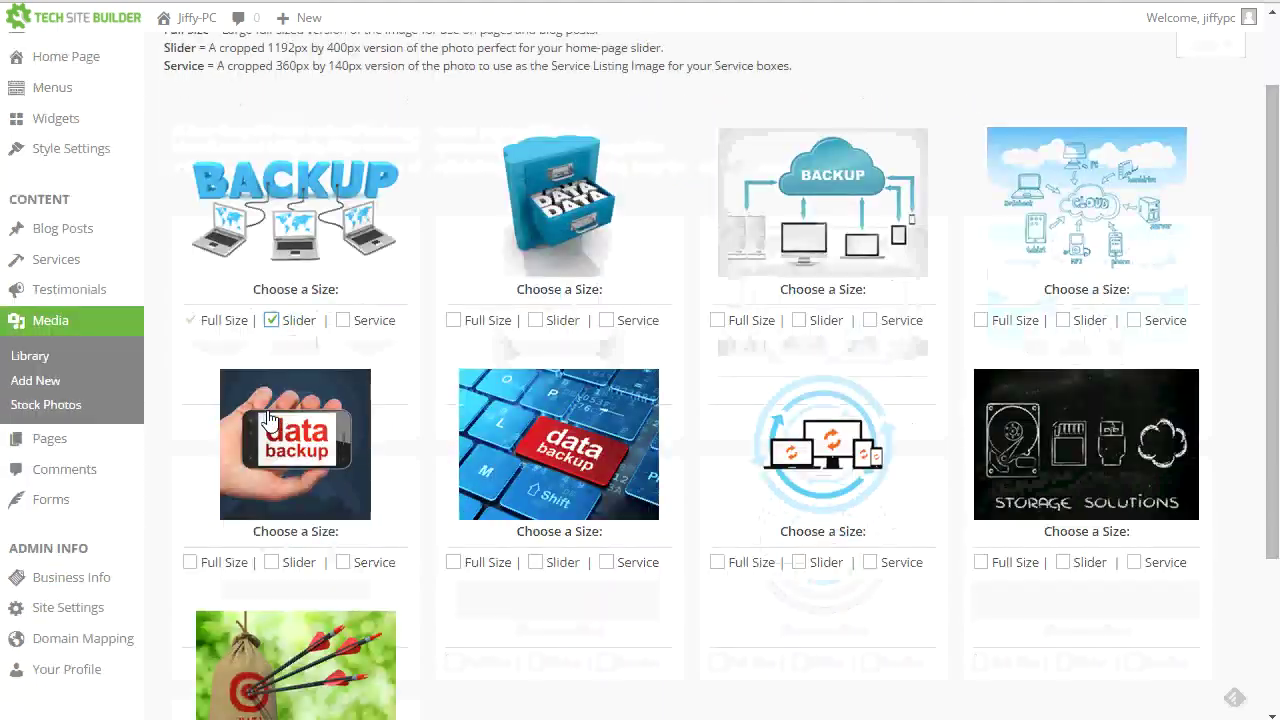
scroll(268, 440, "down", 5)
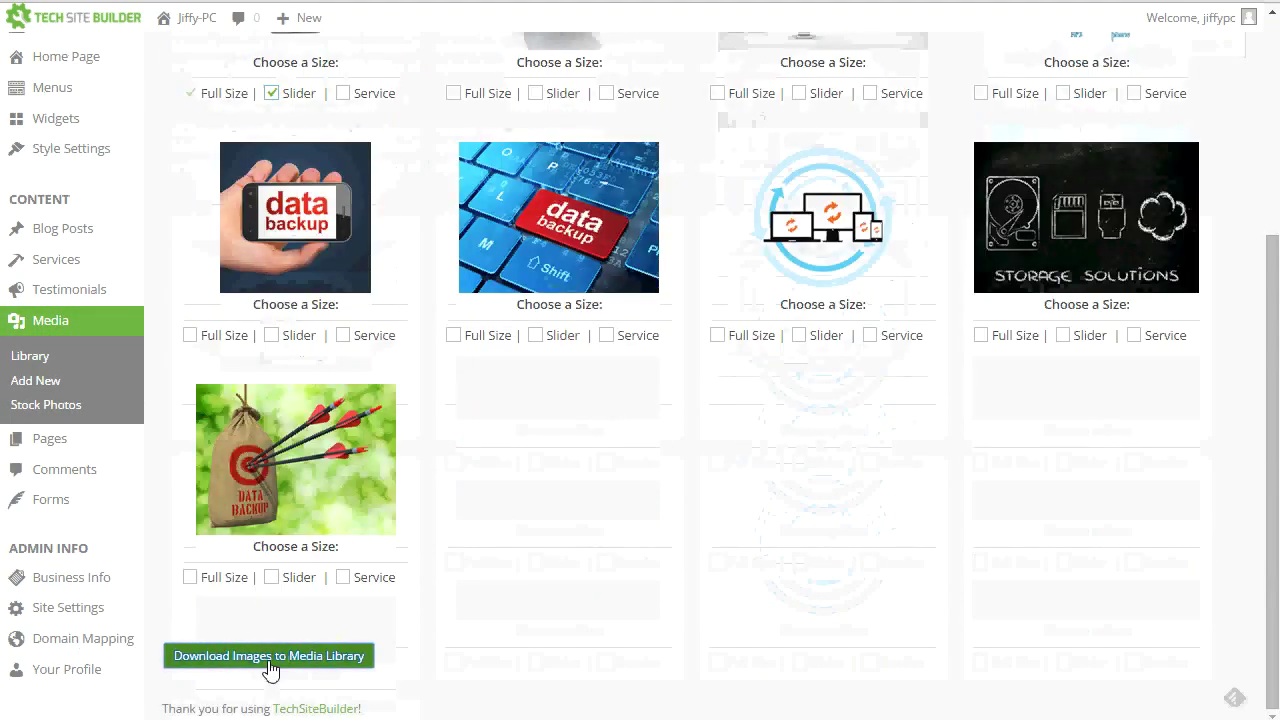
left_click(269, 656)
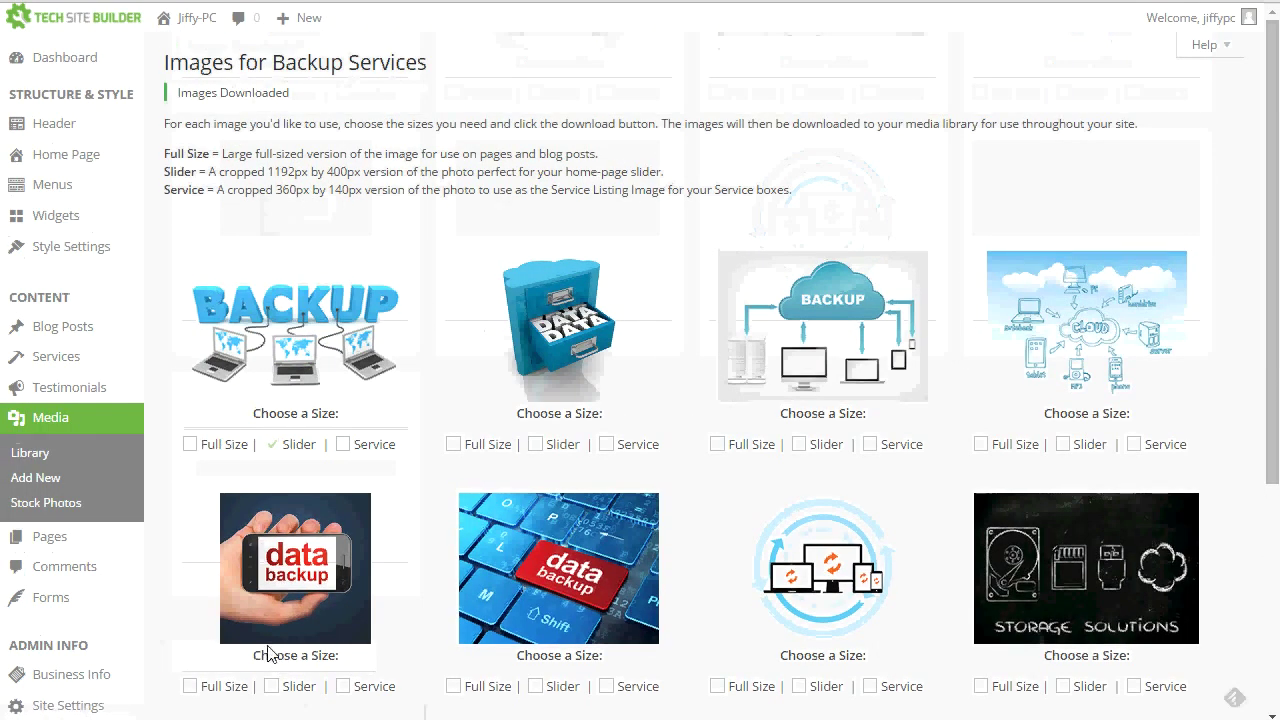
left_click(58, 458)
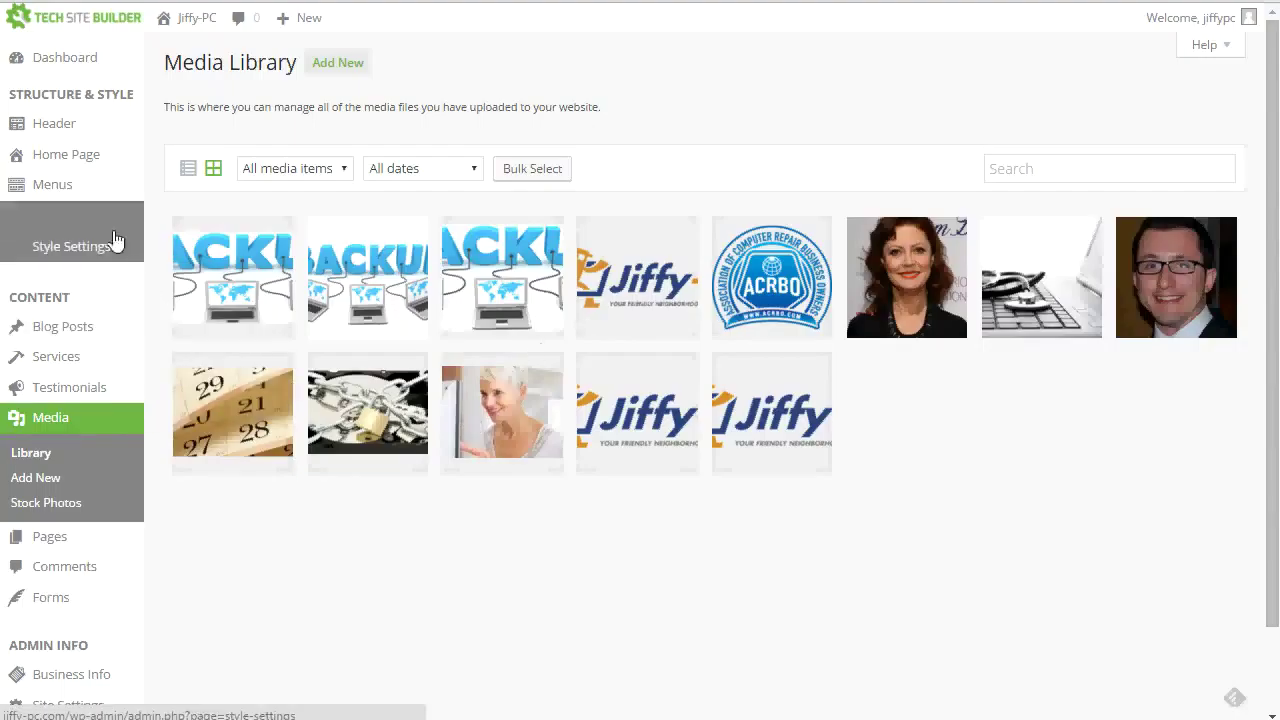
Step: Set the number of slides in the home page slider to 4
left_click(40, 160)
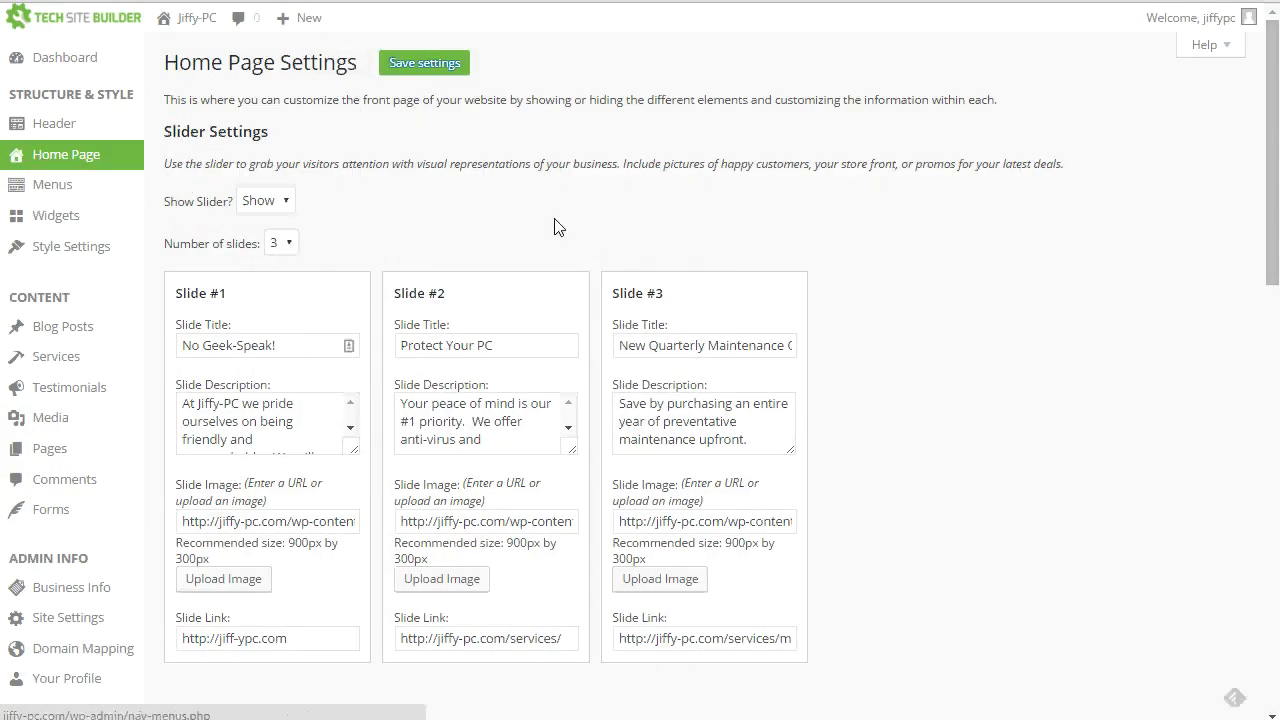
left_click(282, 242)
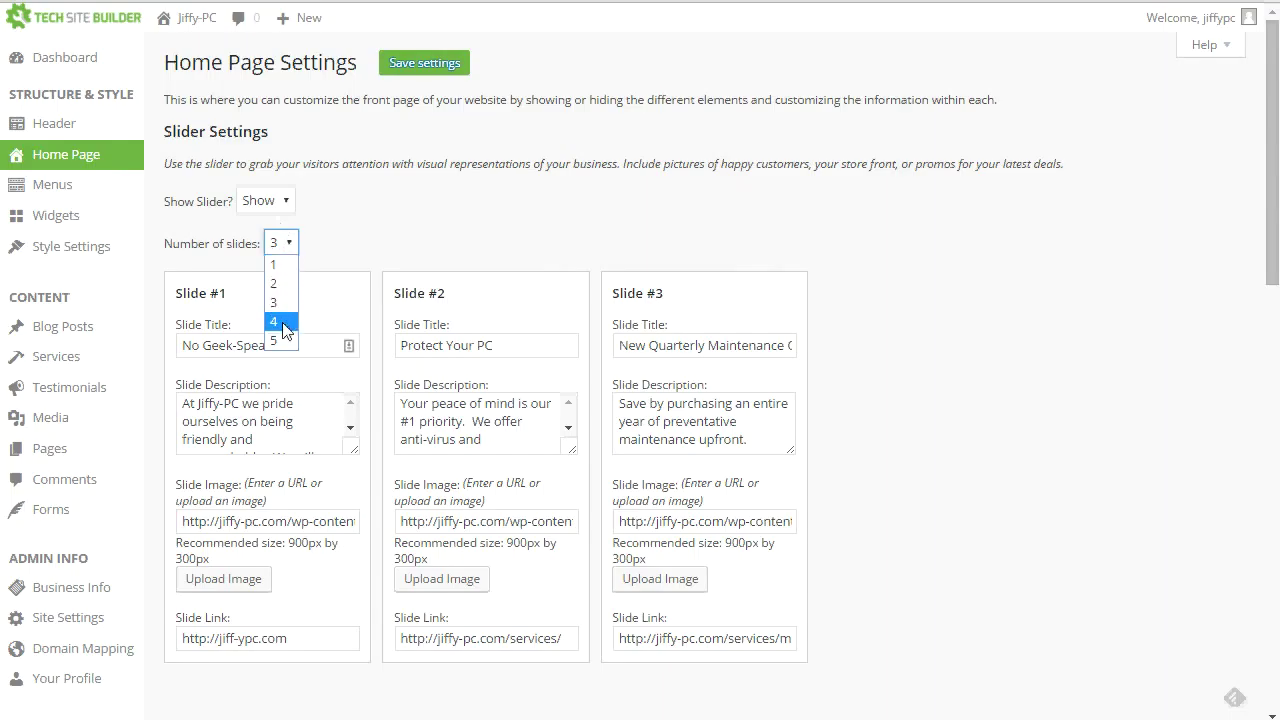
left_click(286, 322)
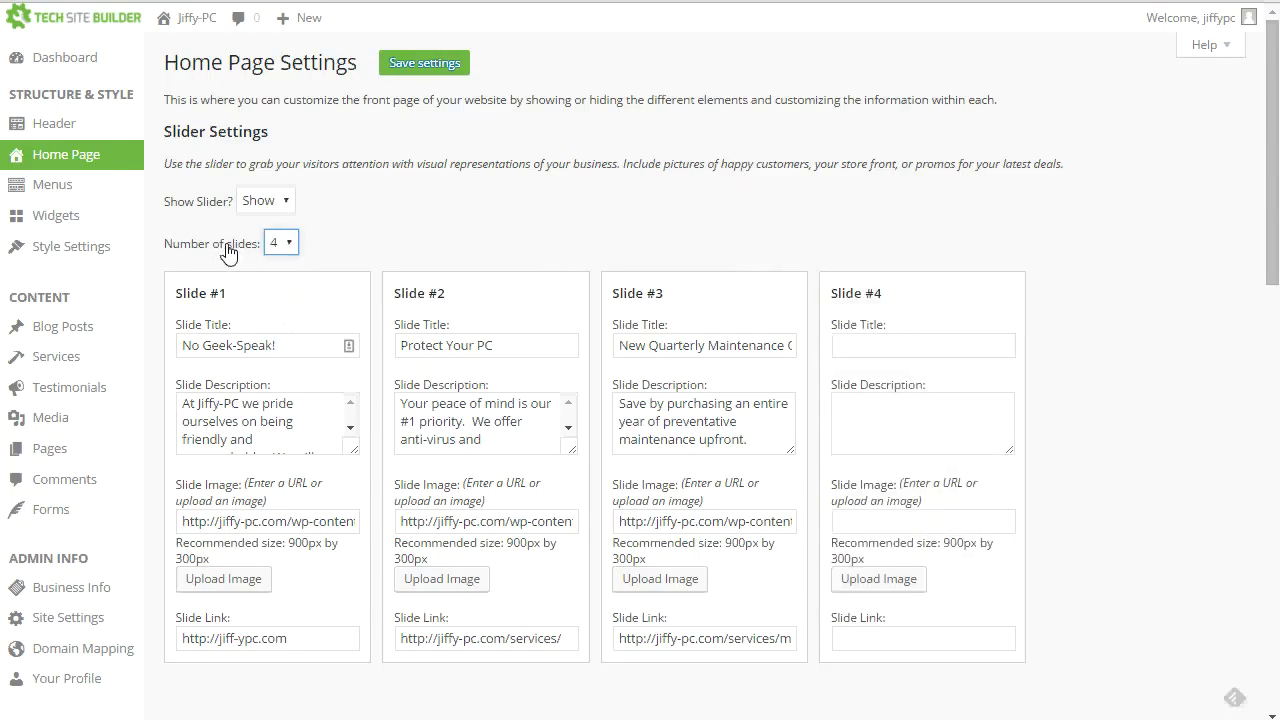
Step: Title Slide #4 "New Backup Service" and describe it as "Jiffy-PC gives you peace of mind with our Data Backup plans."
left_click(927, 346)
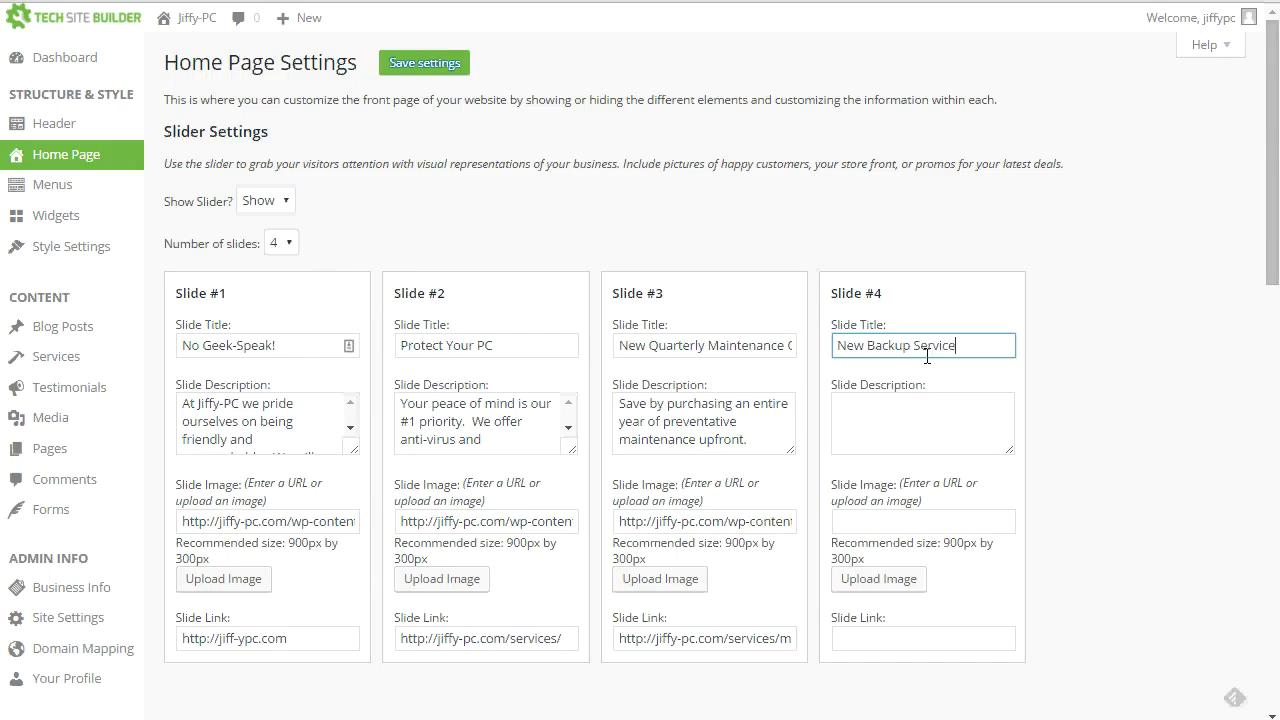
left_click(913, 427)
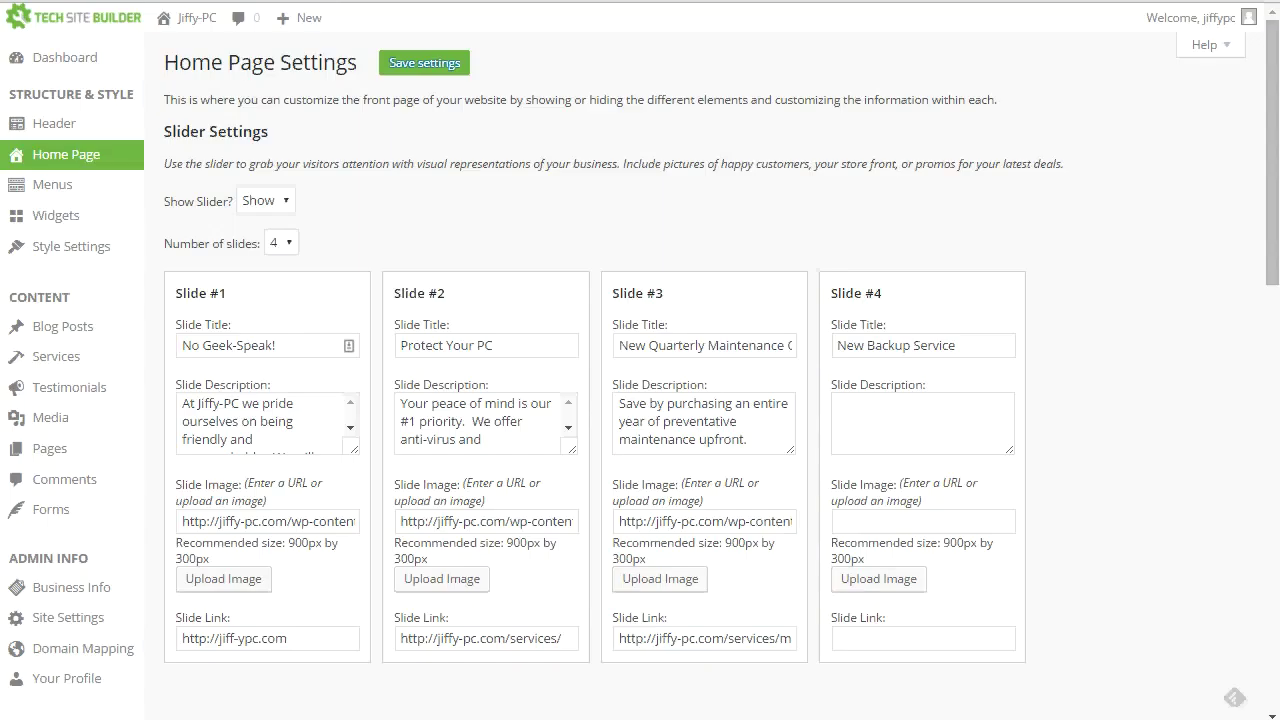
left_click(864, 428)
type("Jiffy-PC gives you peace of mind with our Data Backup plans.")
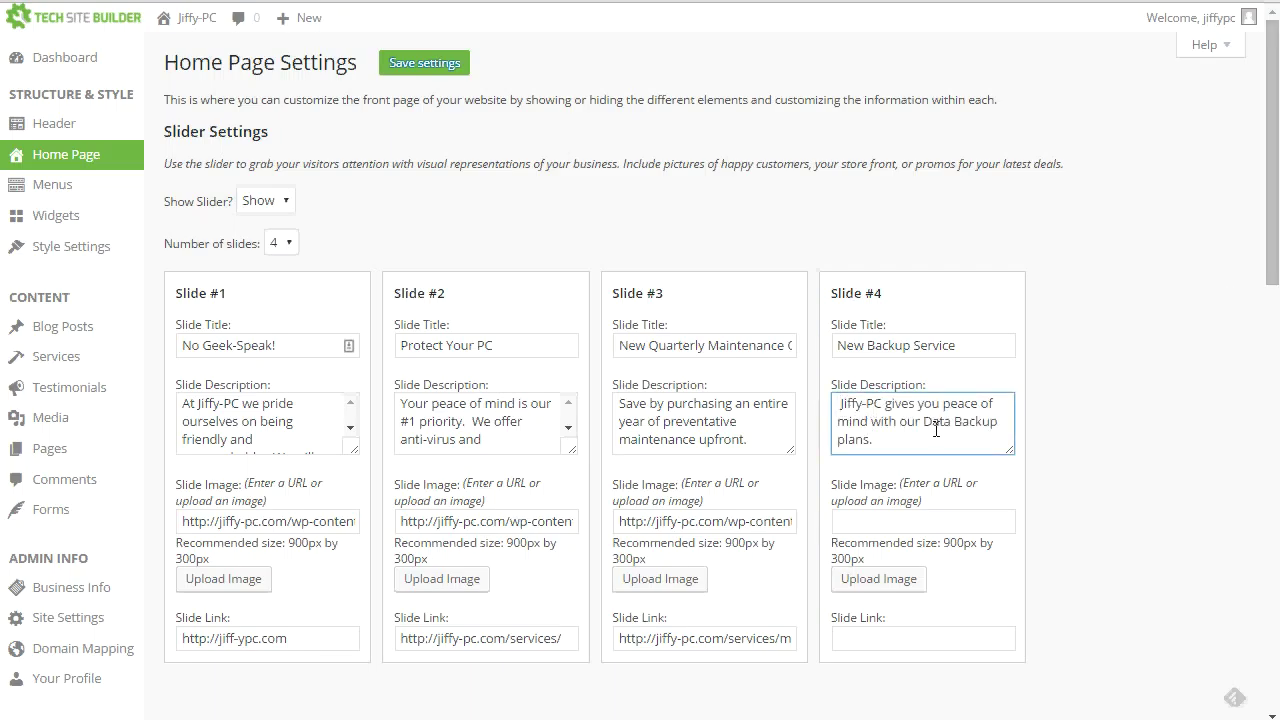
key("BackSpace")
Step: Set backups_01-slider.jpg from the media library as the image of Slide #4
left_click(918, 521)
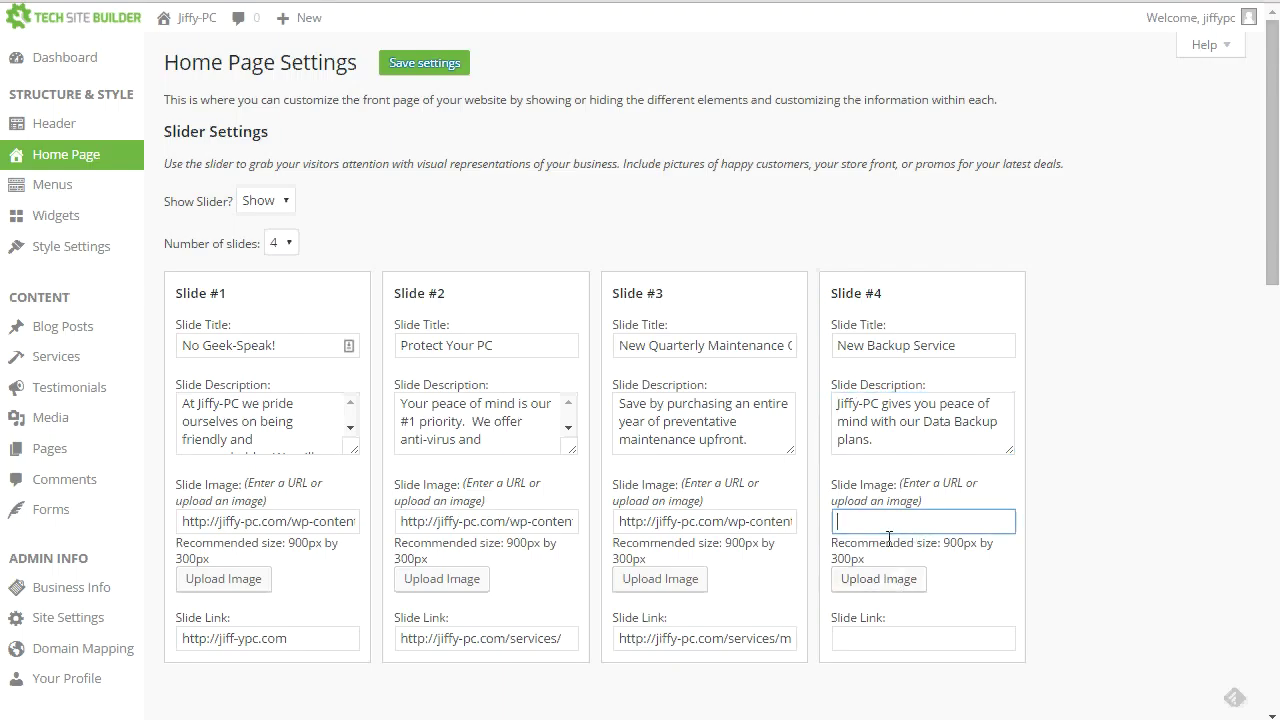
left_click(880, 578)
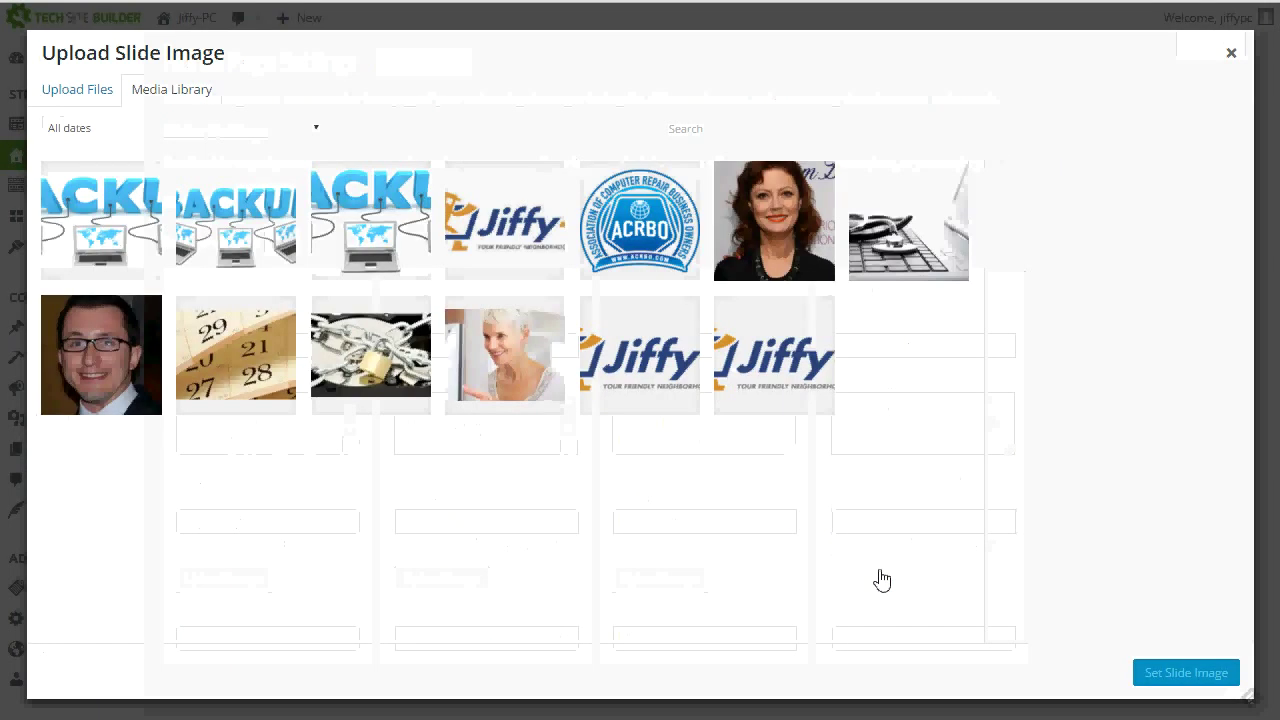
left_click(108, 250)
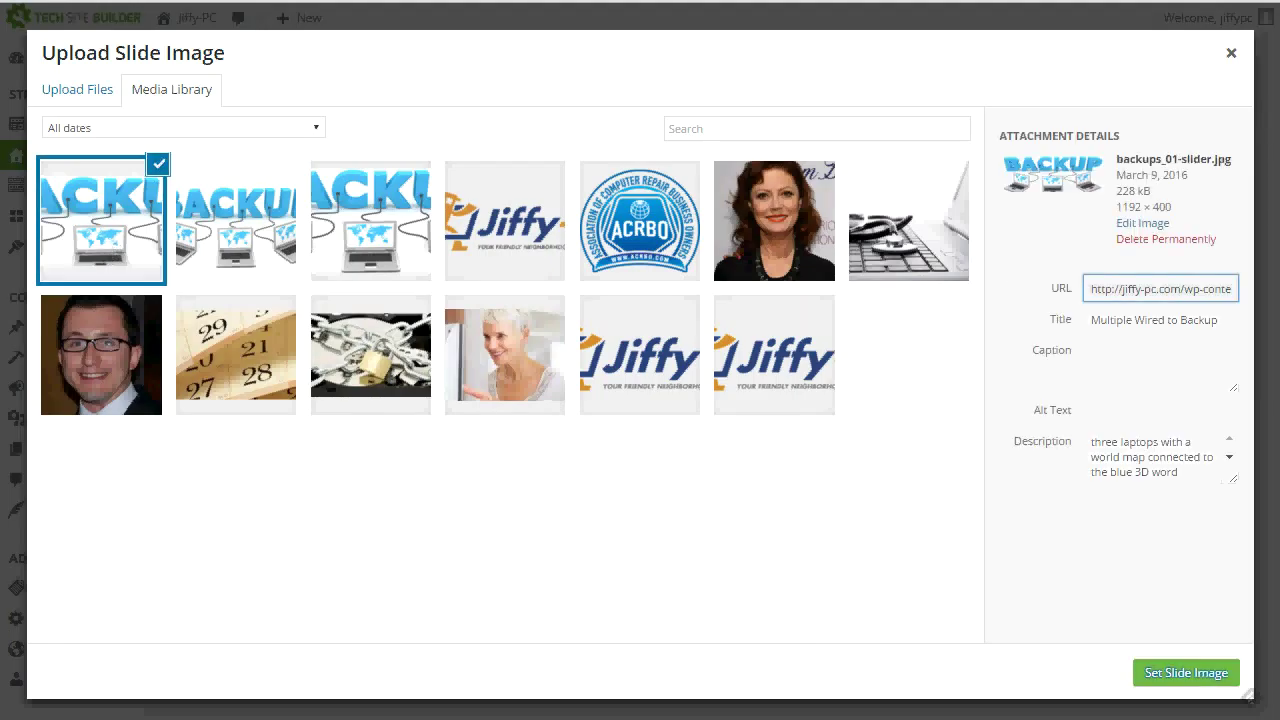
left_click_drag(1178, 159, 1211, 160)
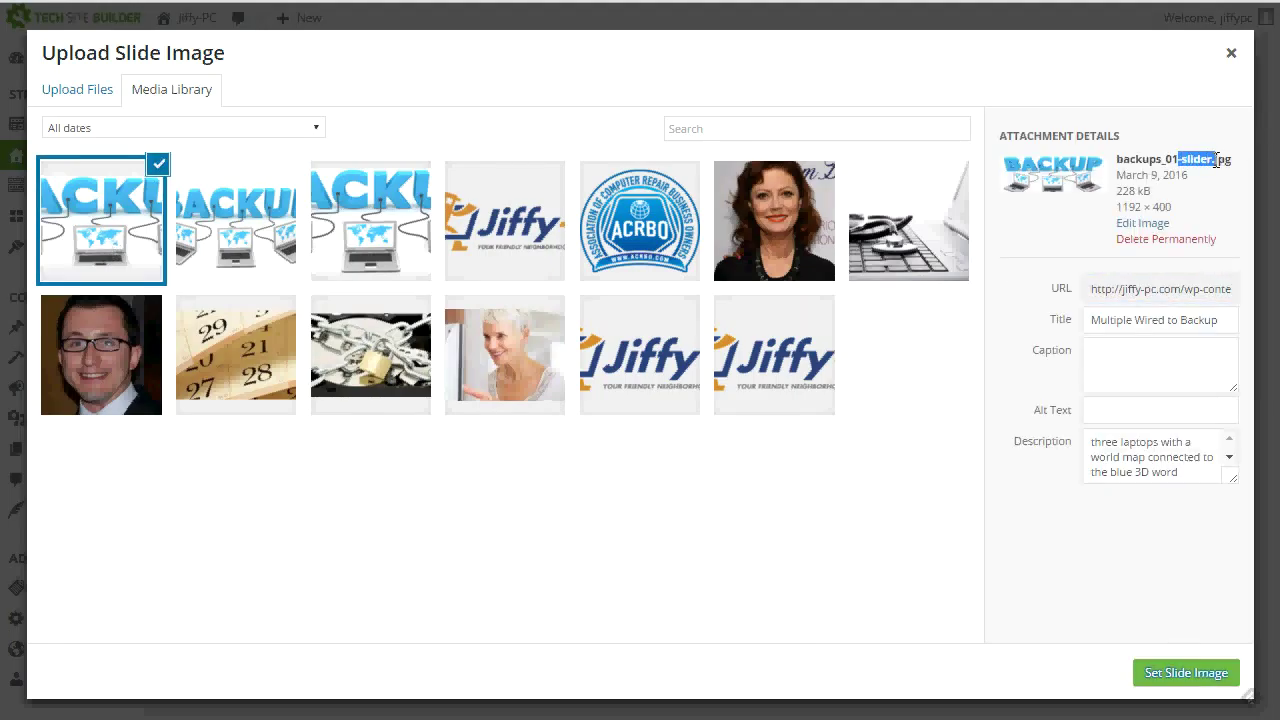
left_click(1181, 167)
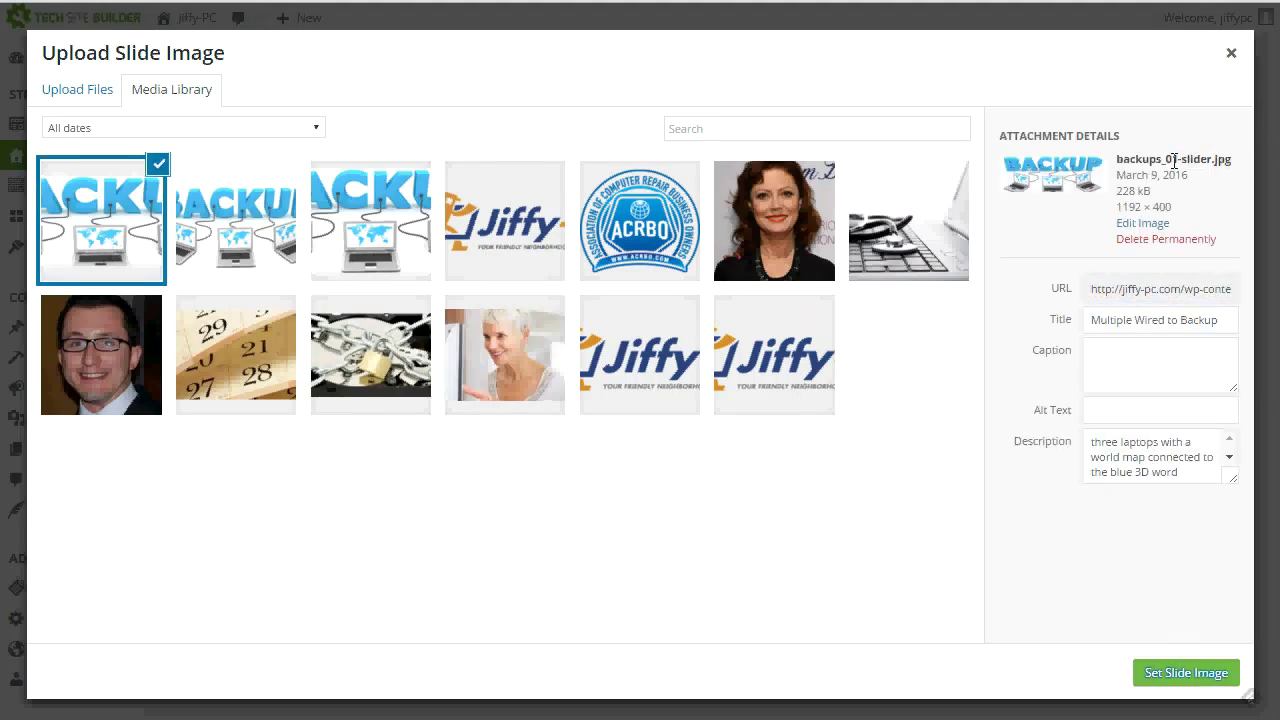
left_click(1180, 673)
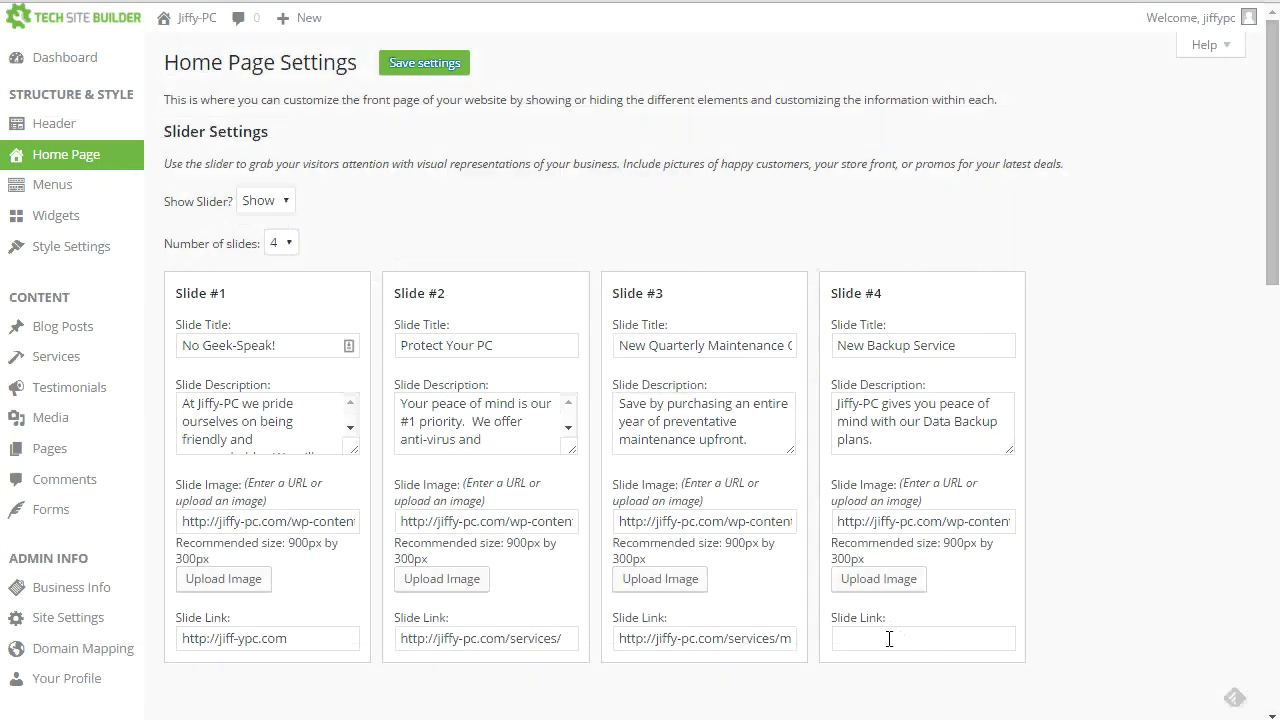
right_click(170, 20)
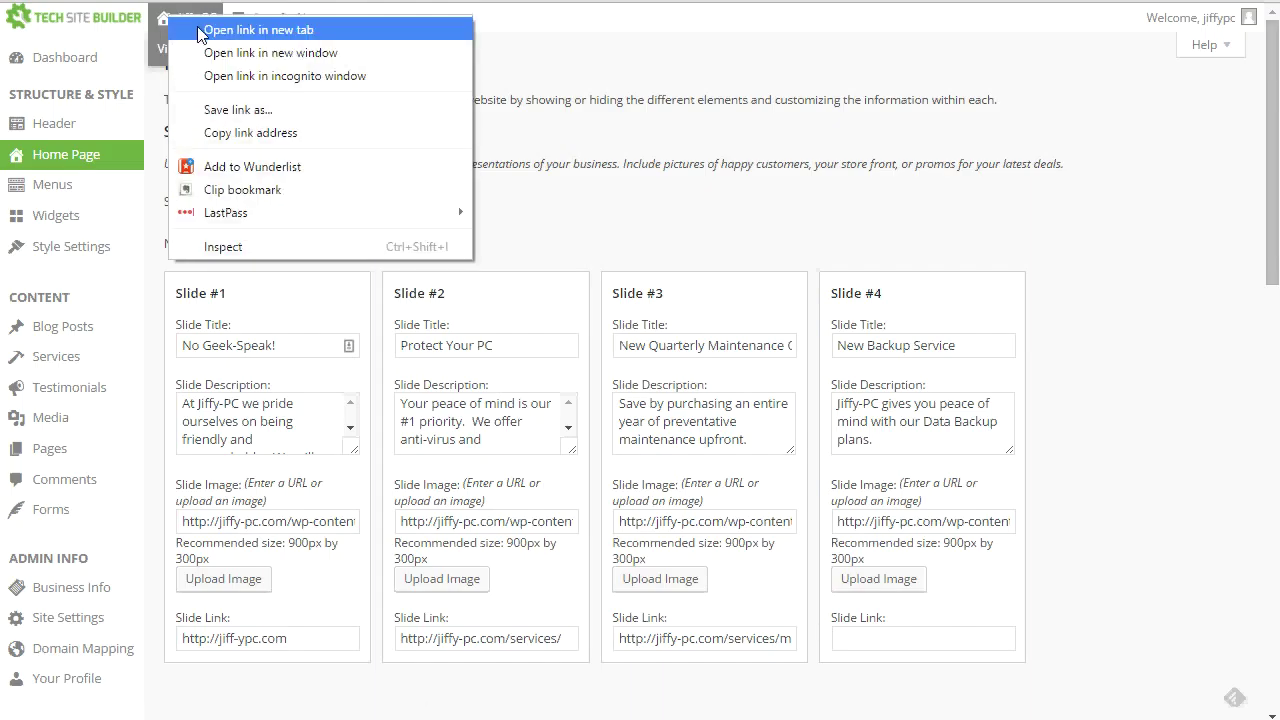
left_click(213, 31)
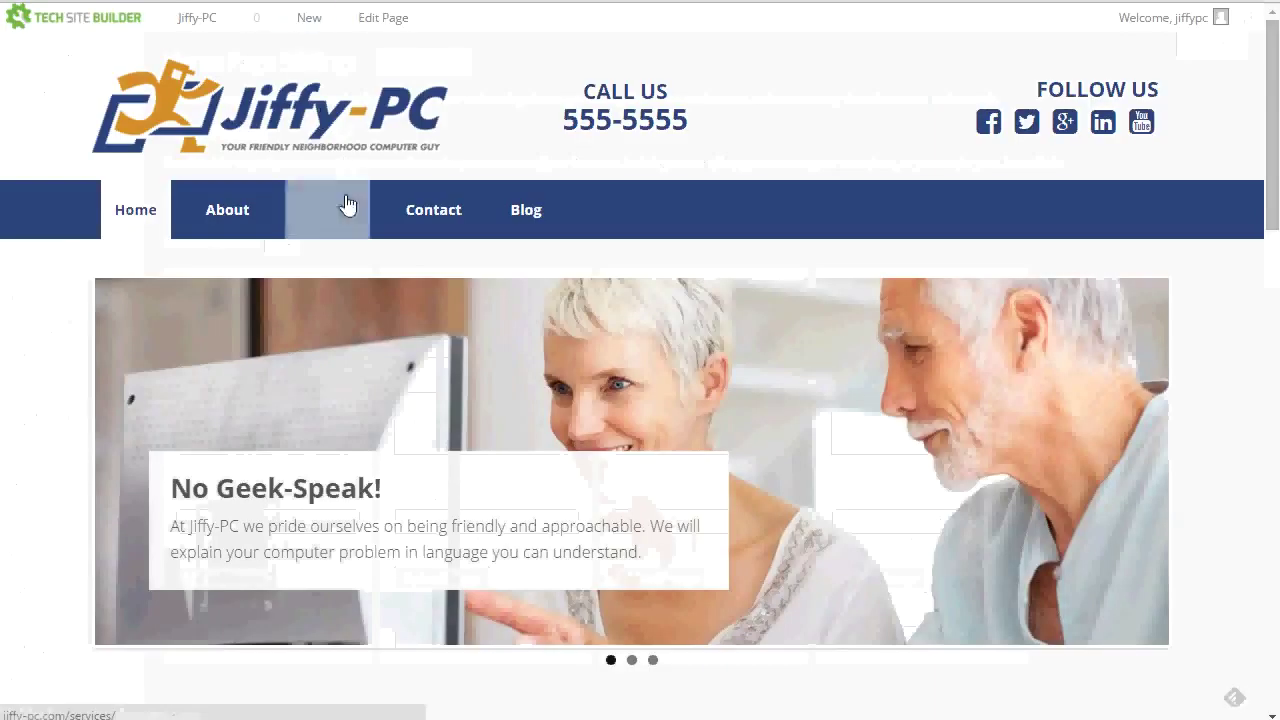
left_click(346, 209)
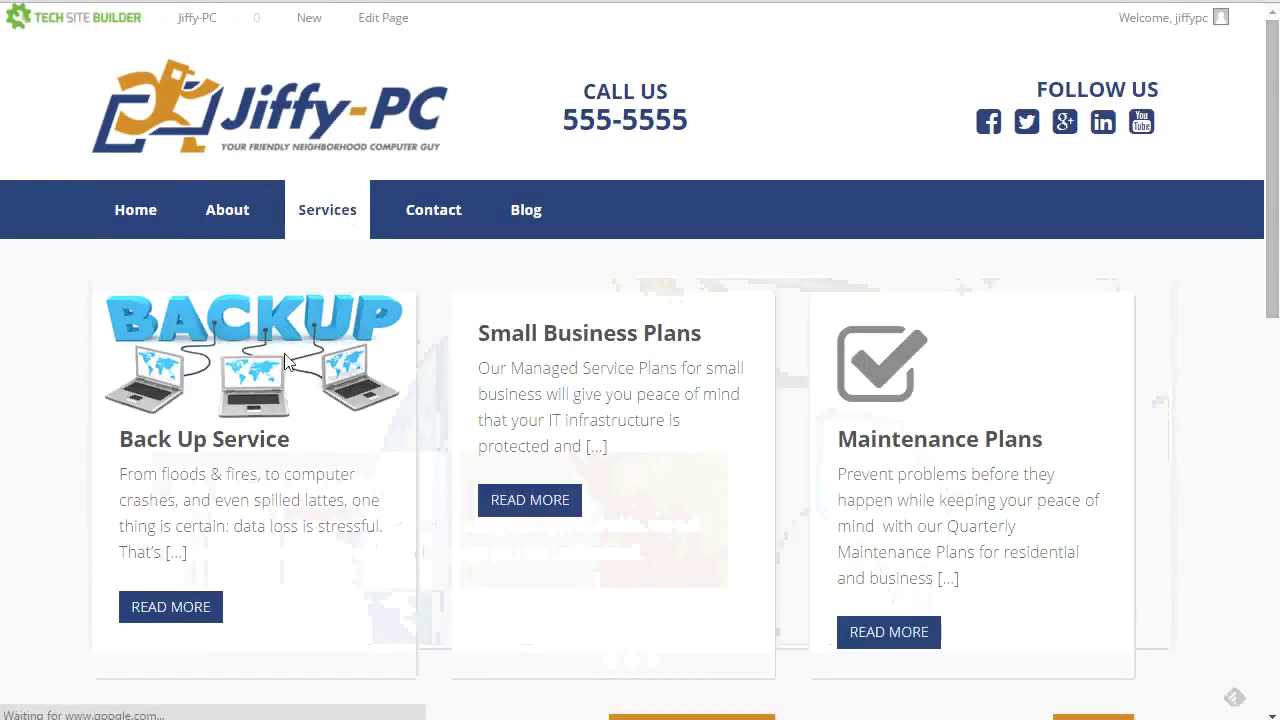
left_click(188, 622)
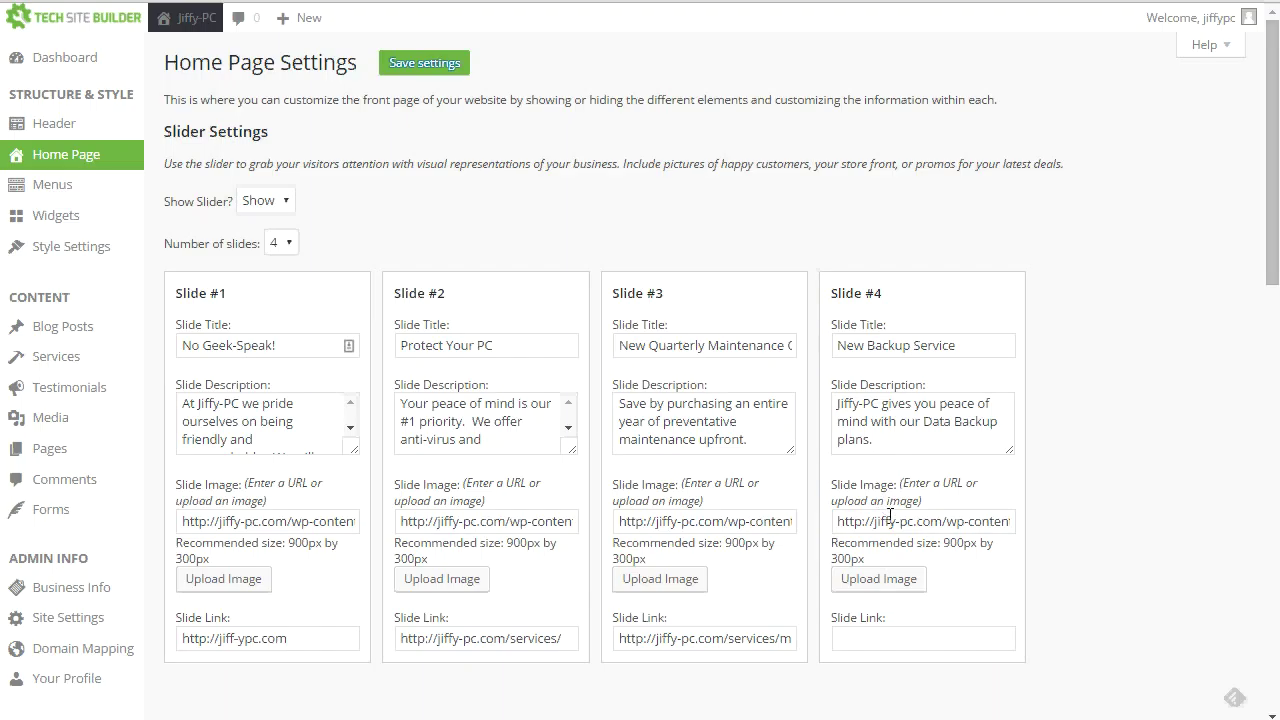
left_click_drag(839, 521, 968, 525)
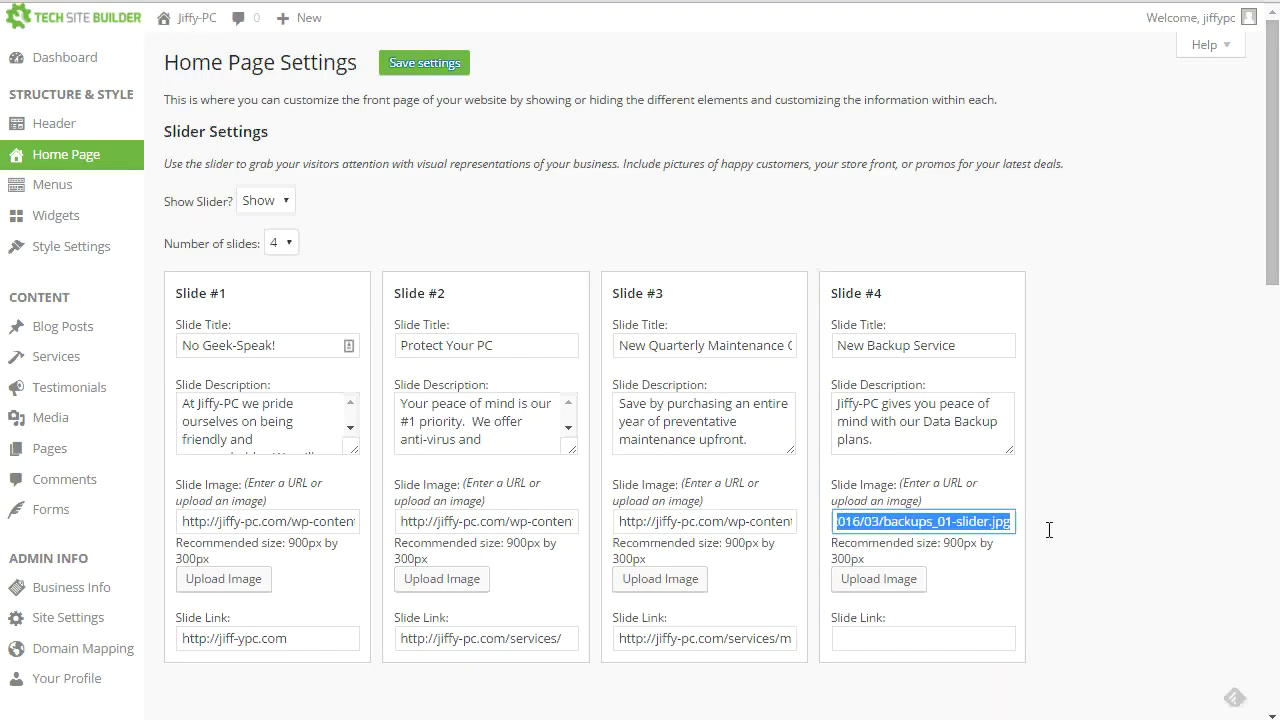
left_click(874, 636)
key("ctrl+v")
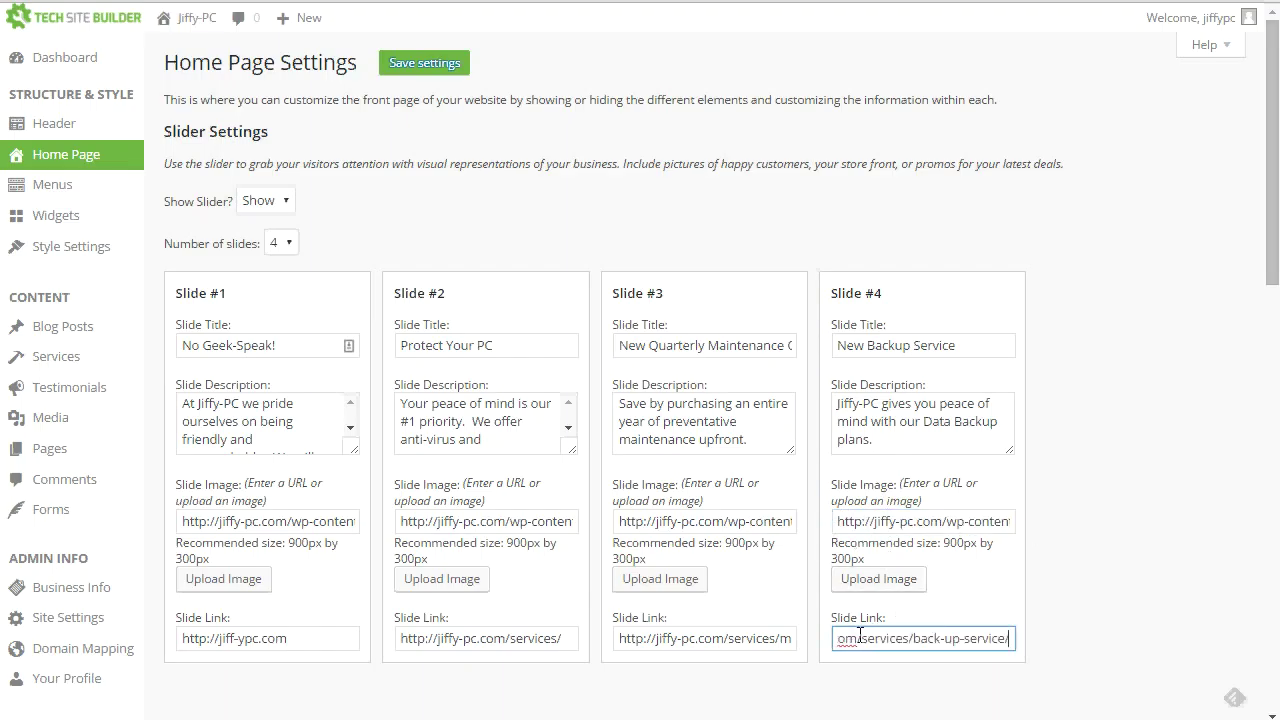
left_click(1086, 630)
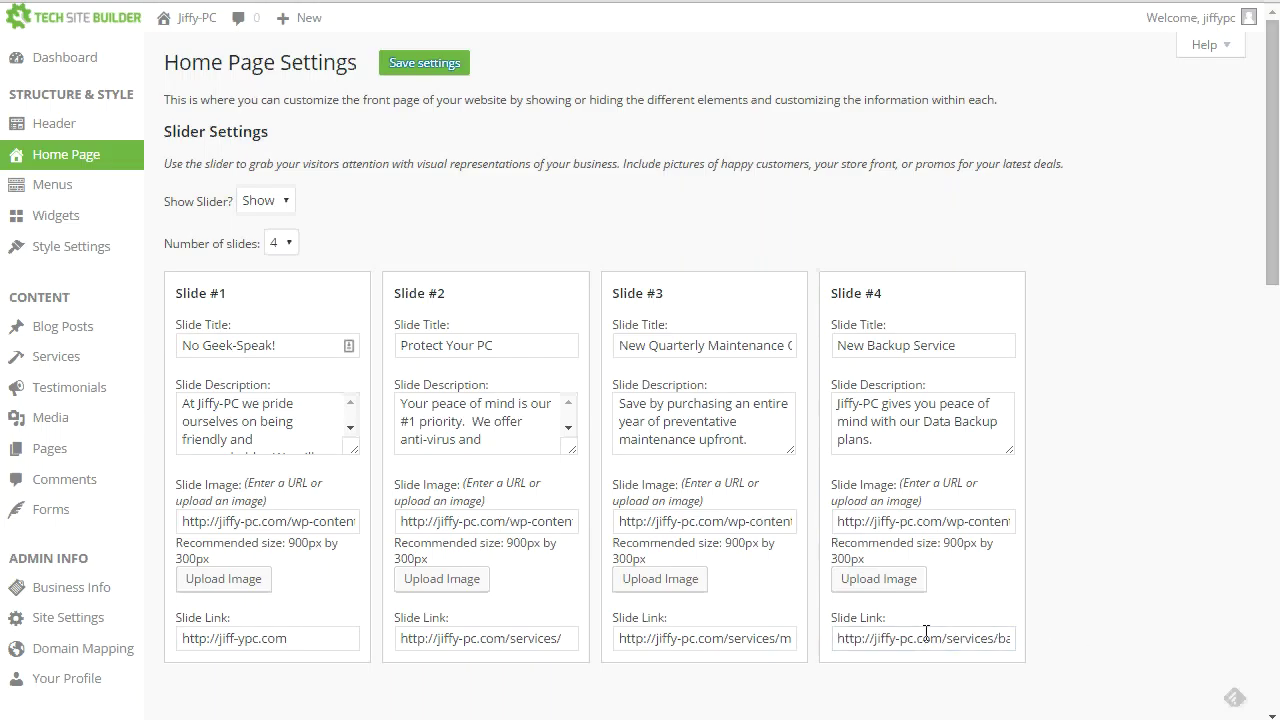
left_click(444, 63)
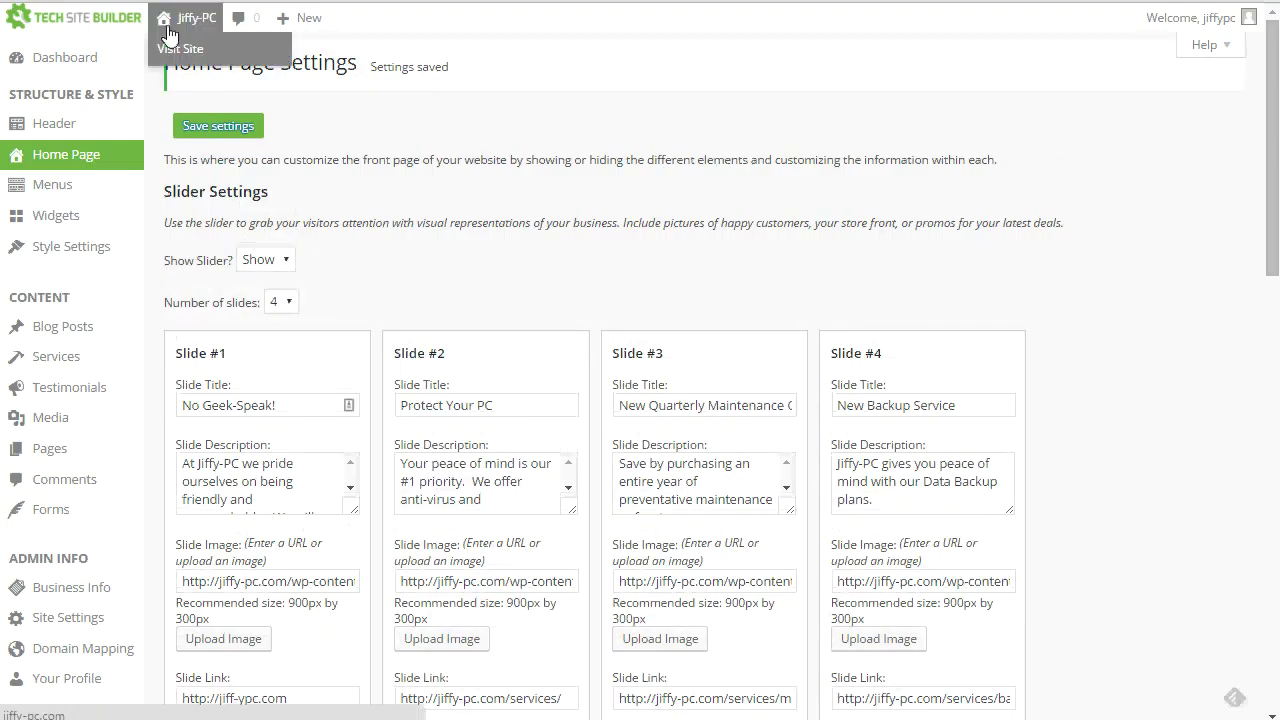
Step: Step through the live home page slider to the new backup slide and check the Back Up Service page
left_click(168, 35)
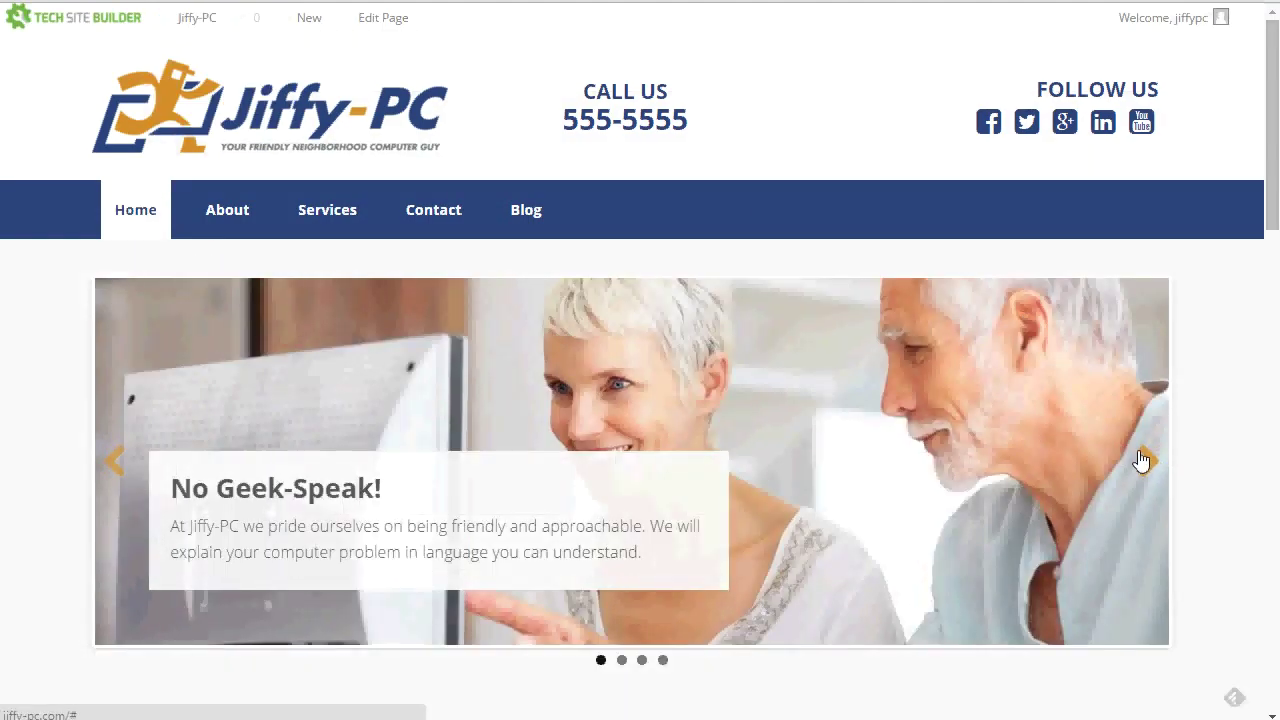
left_click(1144, 456)
left_click(1144, 452)
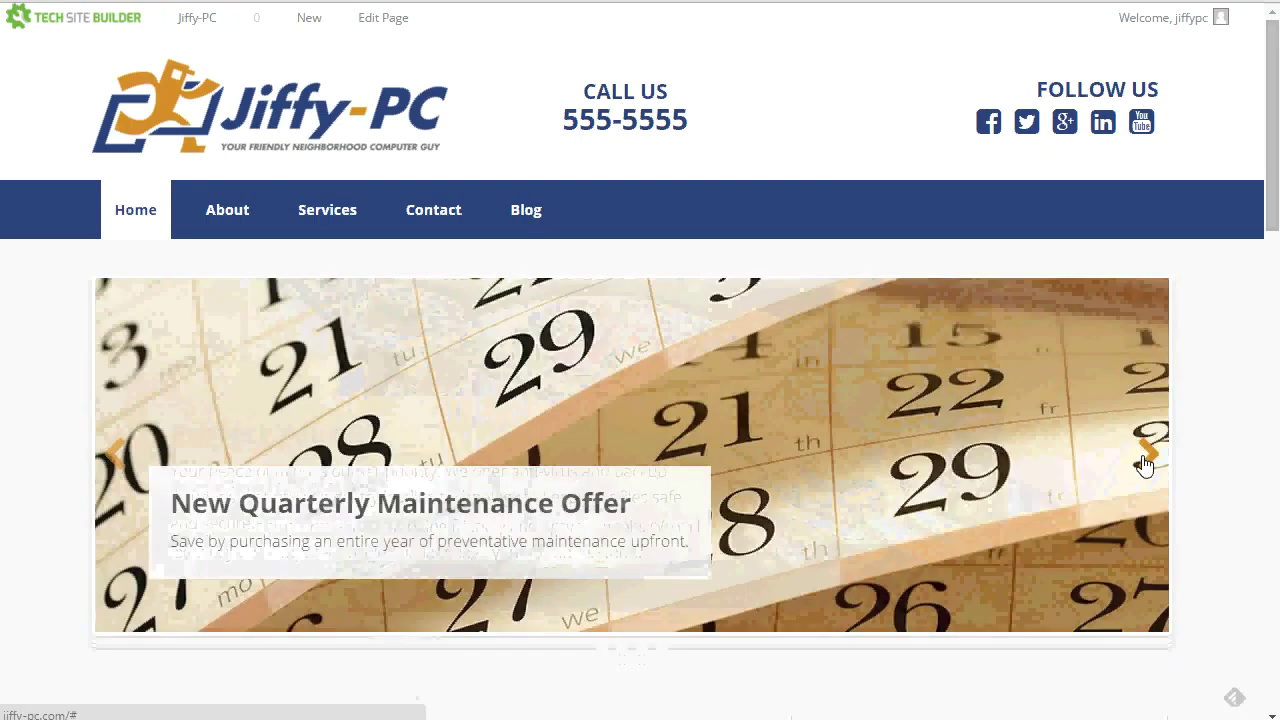
left_click(1143, 458)
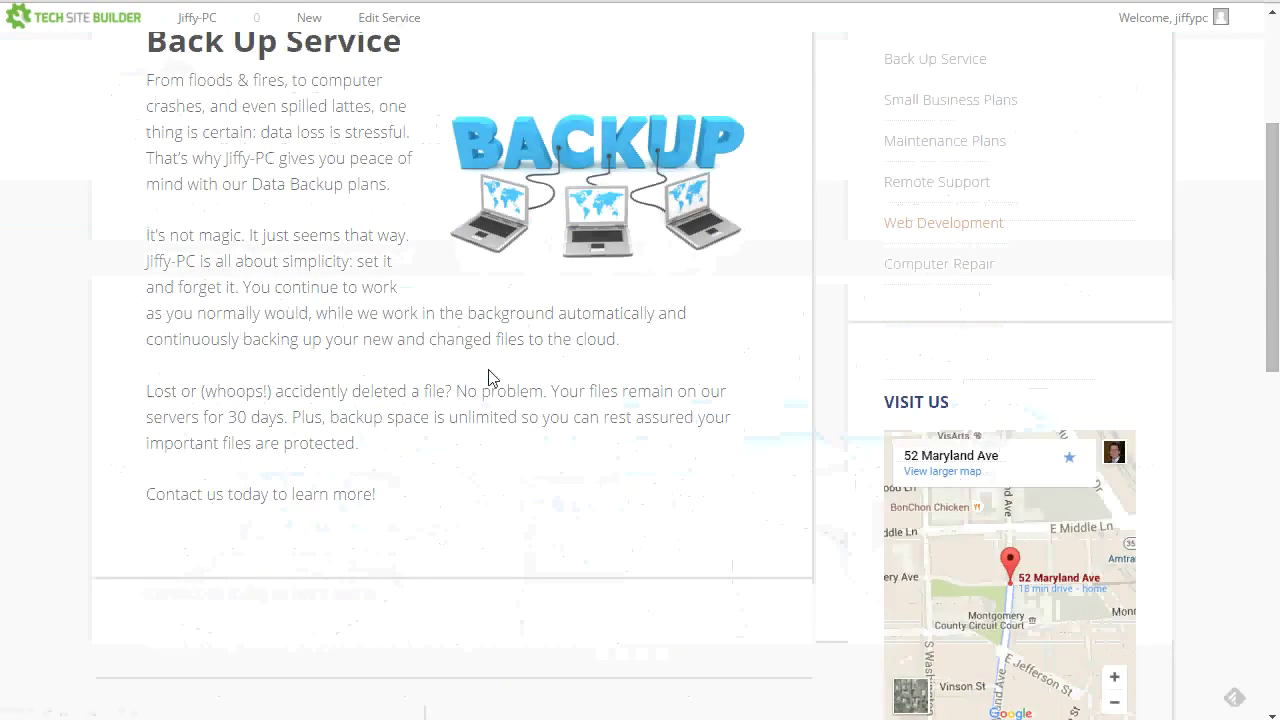
scroll(489, 380, "up", 3)
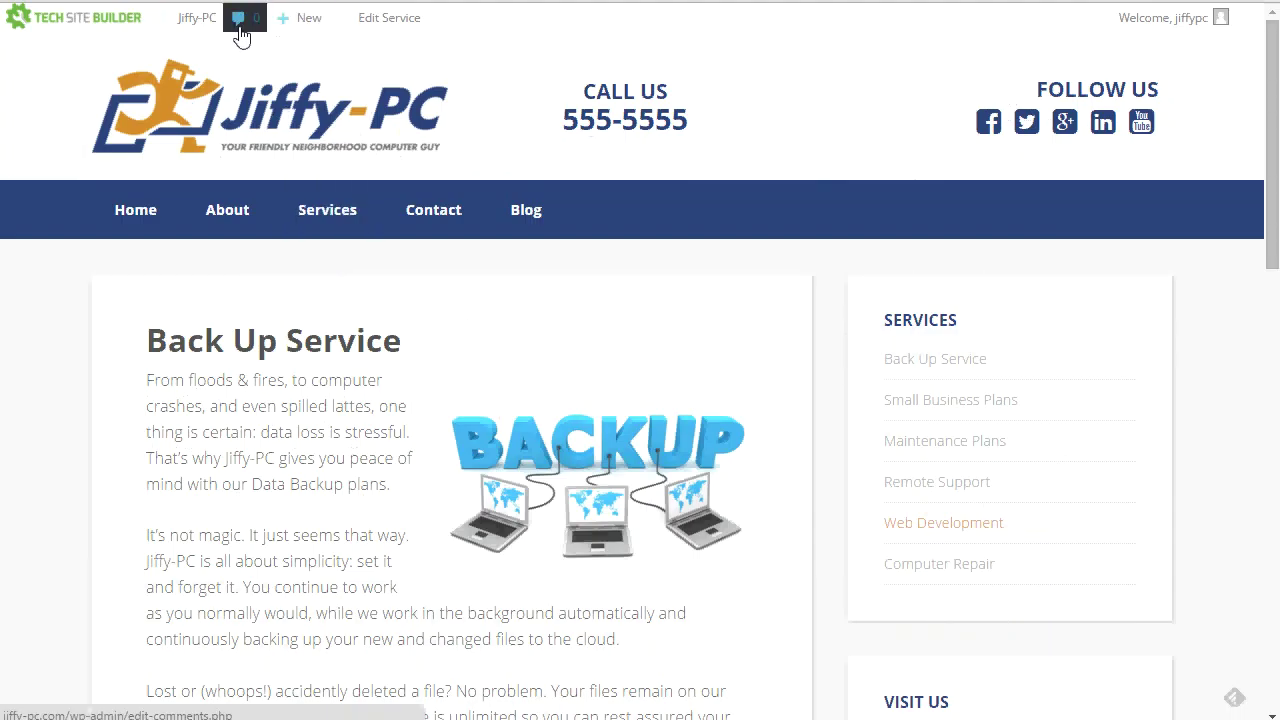
Step: Download the robot with network cable photo from the Networking stock photos in Full Size, Slider and Service versions to the media library
left_click(193, 33)
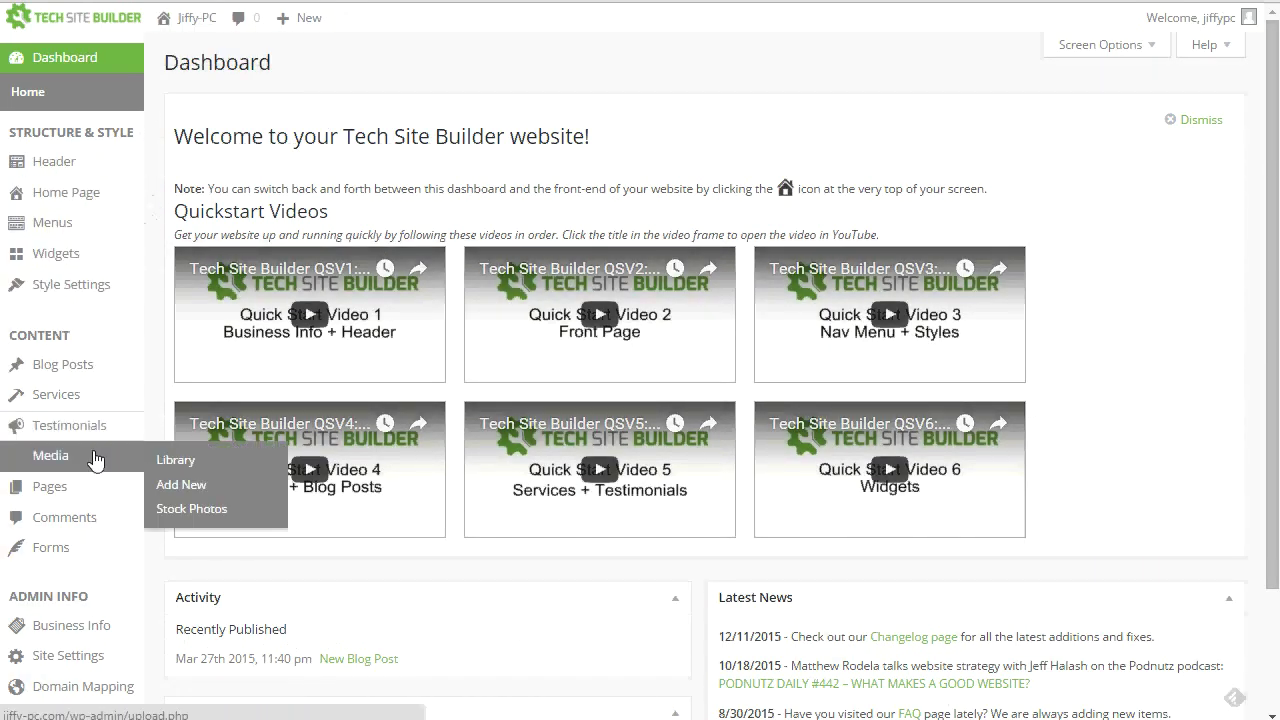
mouse_move(80, 458)
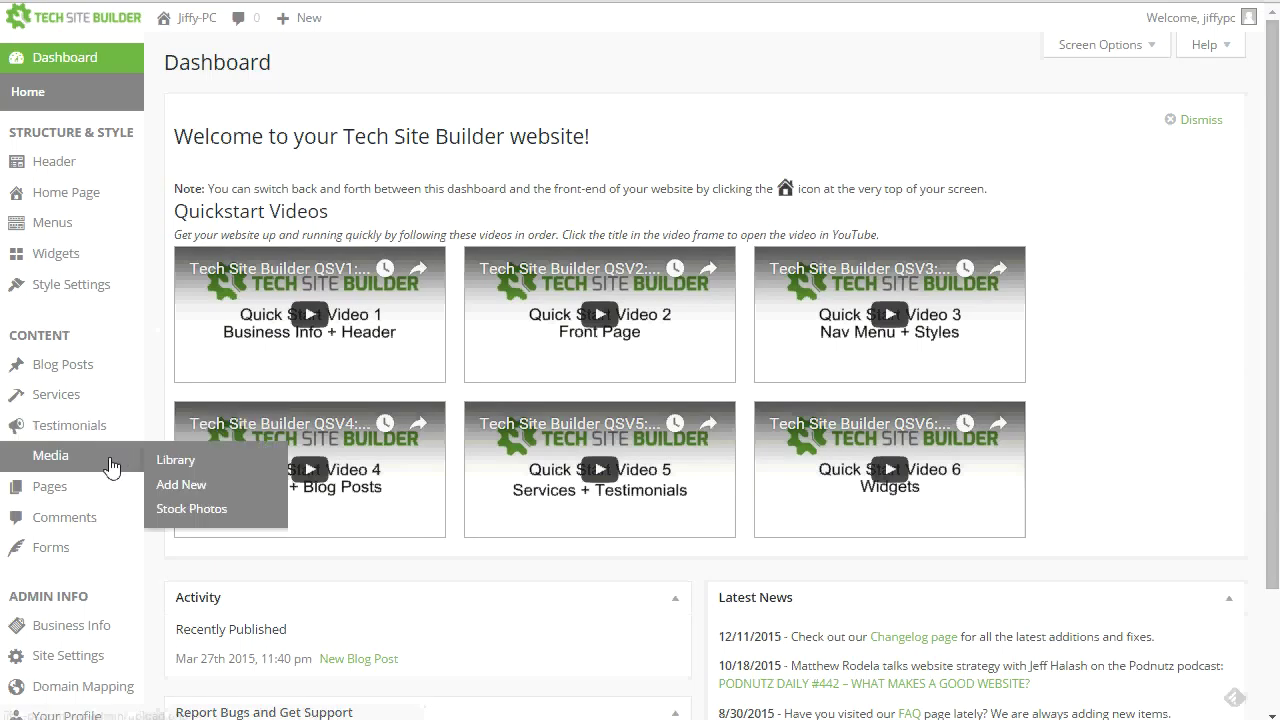
left_click(228, 510)
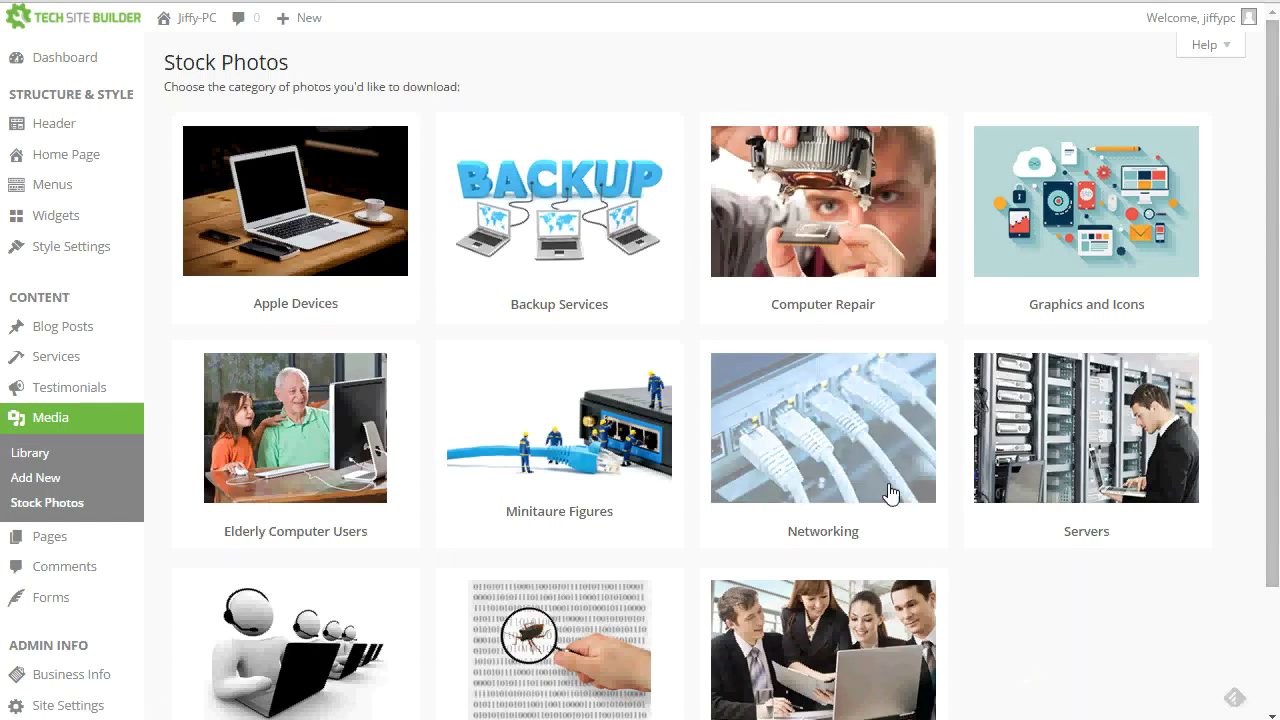
left_click(811, 443)
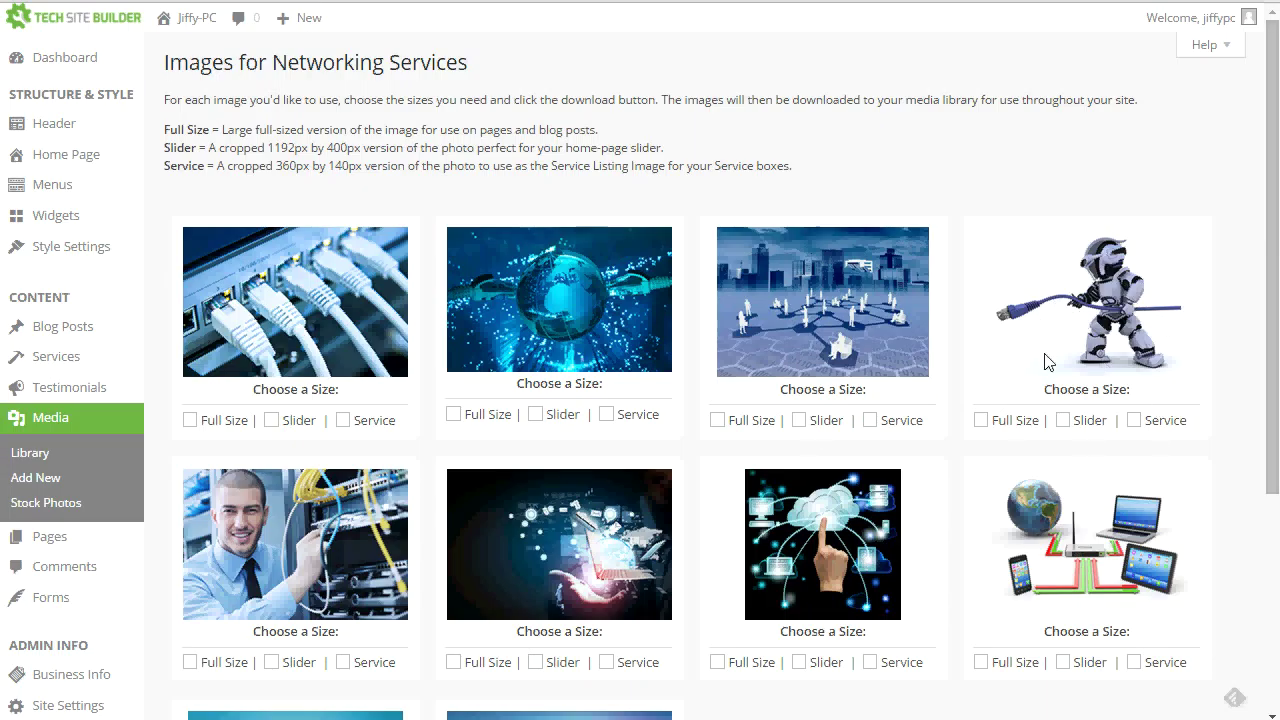
left_click(982, 421)
left_click(1066, 422)
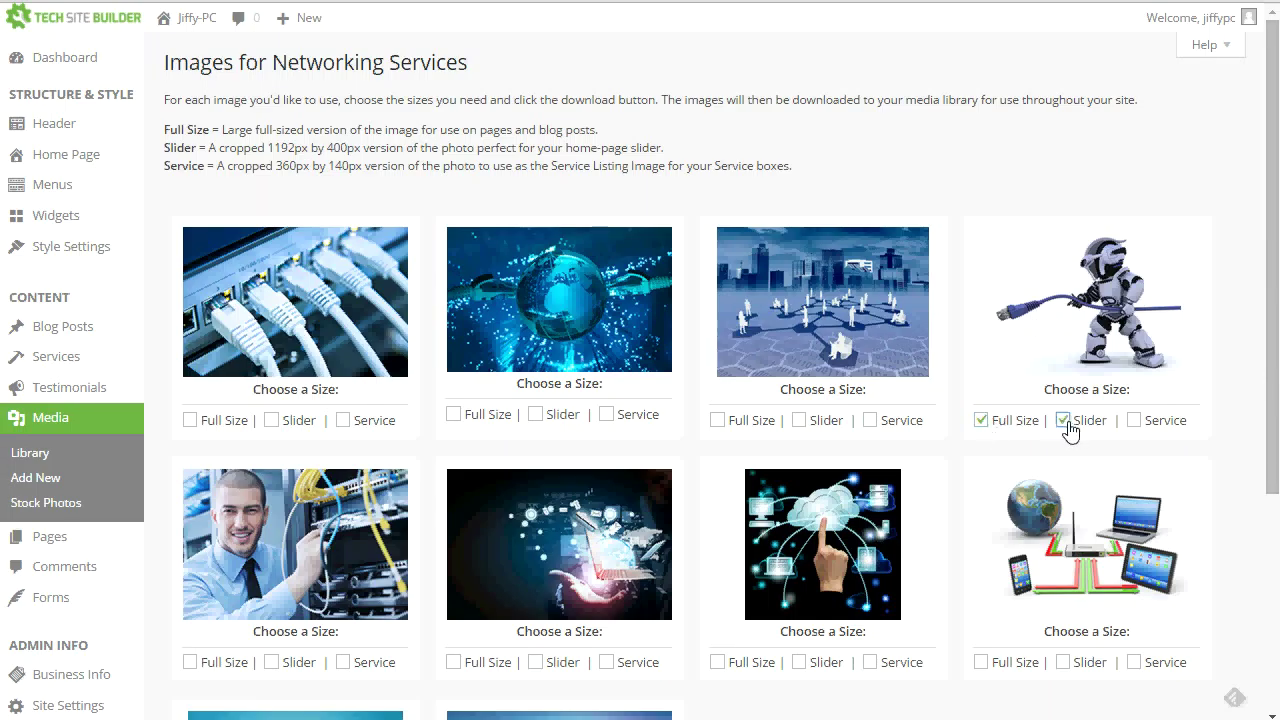
left_click(1136, 422)
scroll(1060, 456, "down", 3)
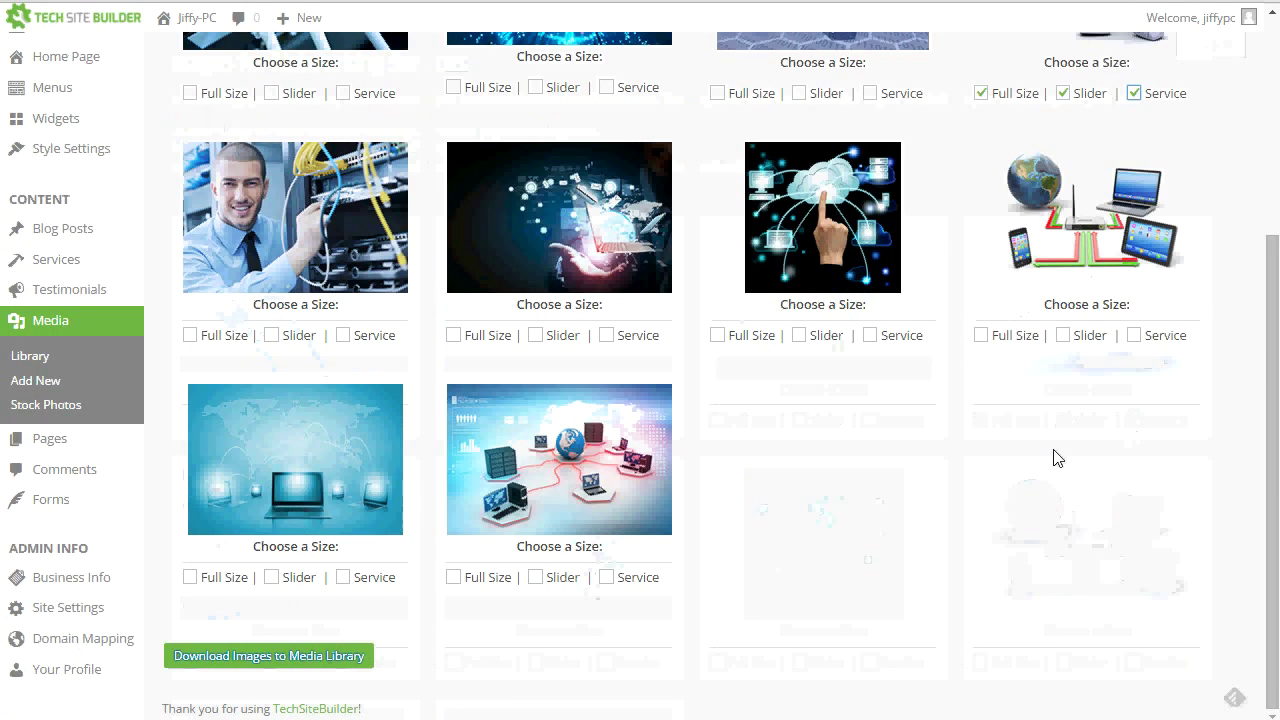
left_click(349, 667)
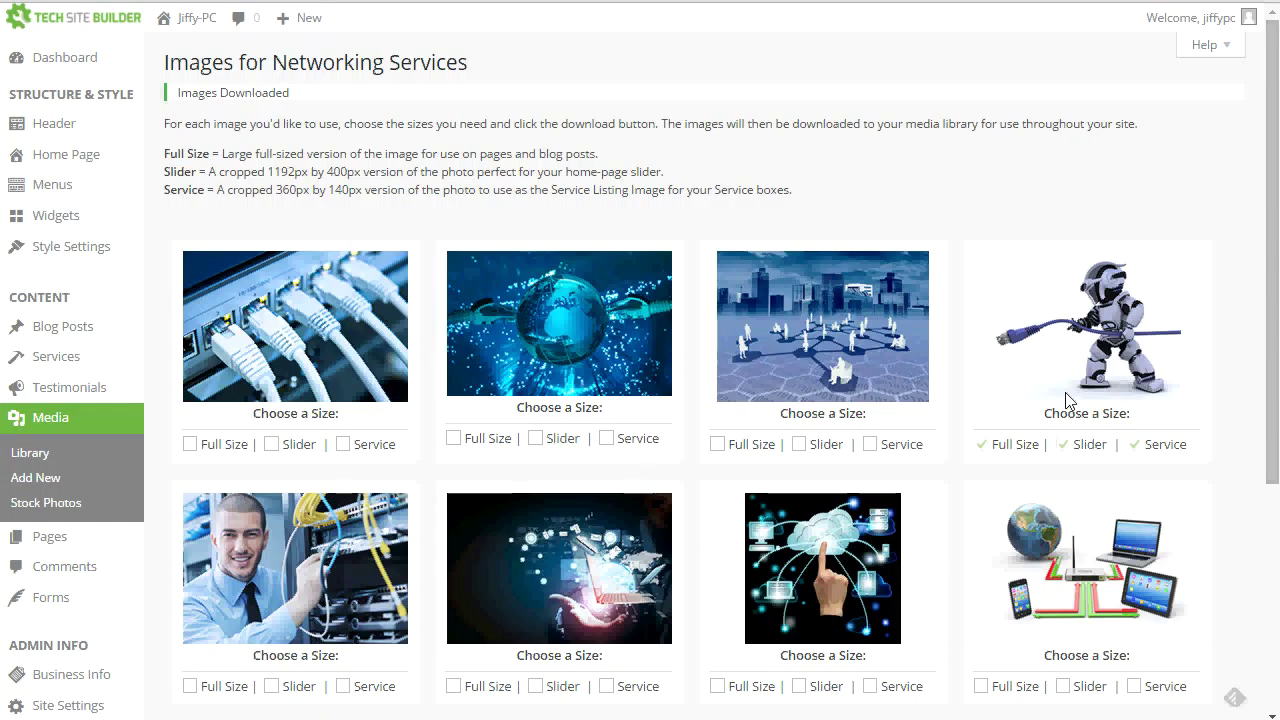
Step: Check the downloaded robot images and the details of networking_04-slider.jpg in the media library, and return to the stock photo categories
left_click(40, 459)
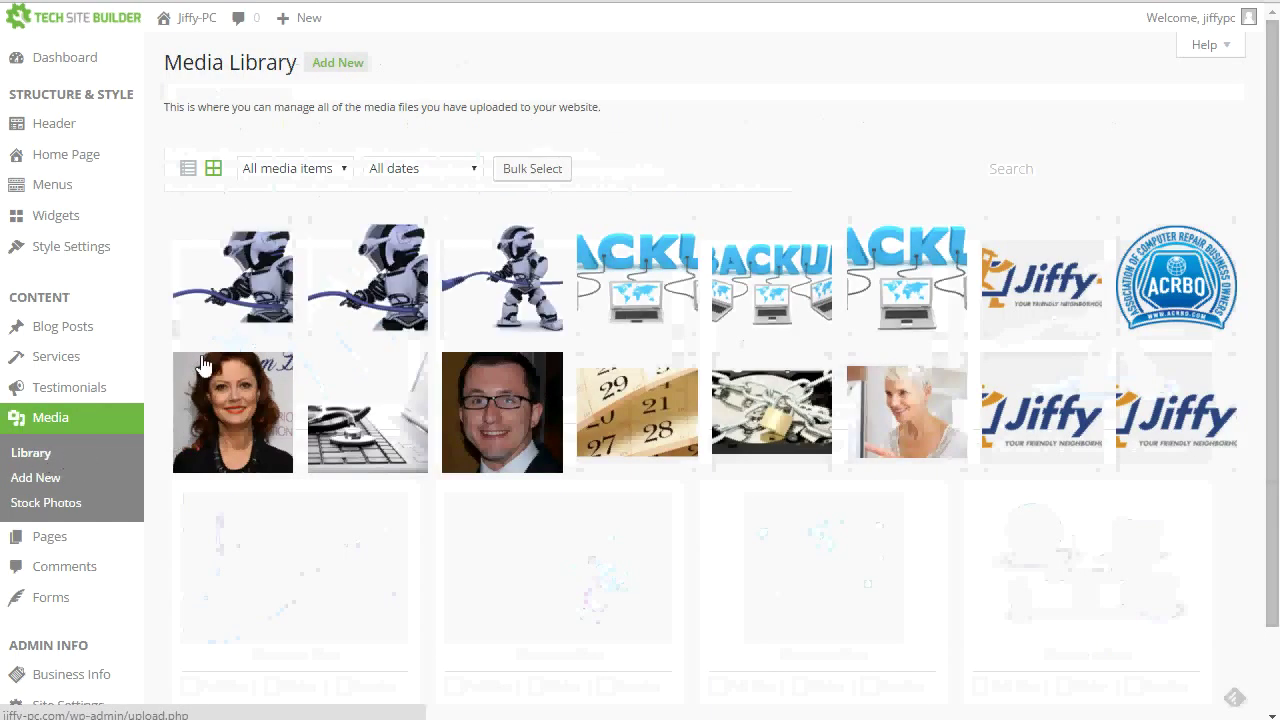
left_click(226, 296)
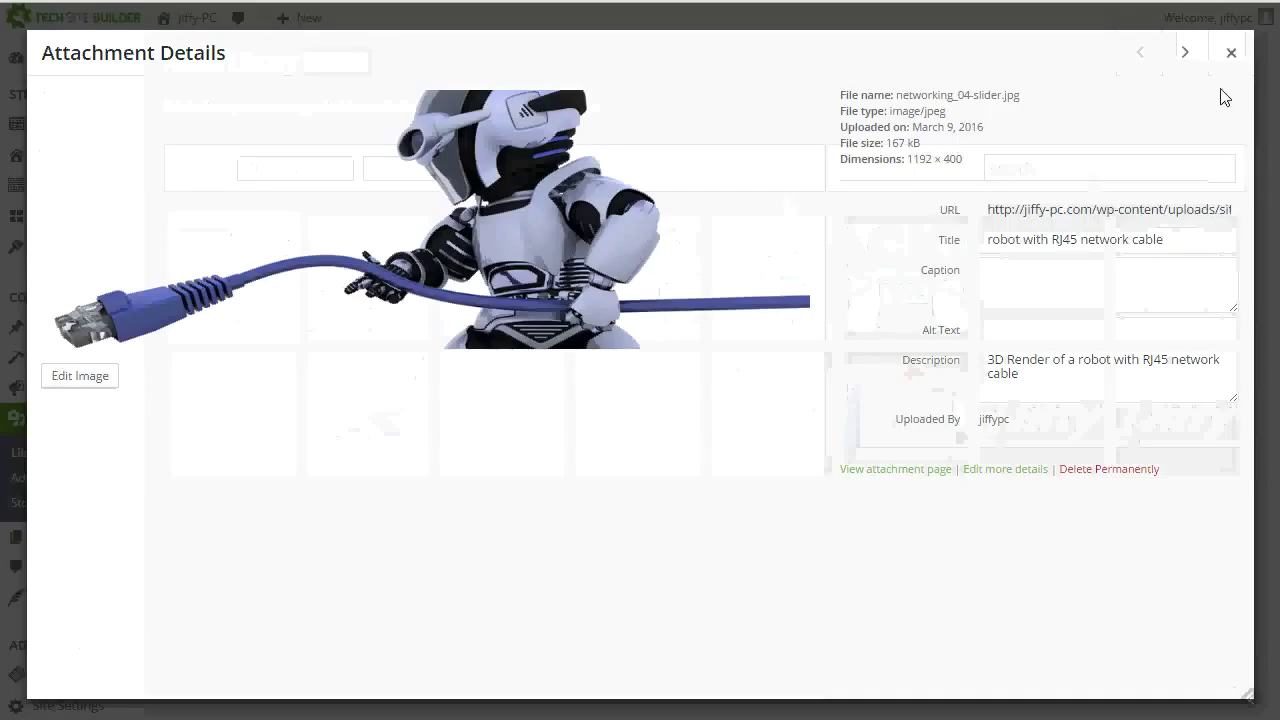
left_click(1231, 54)
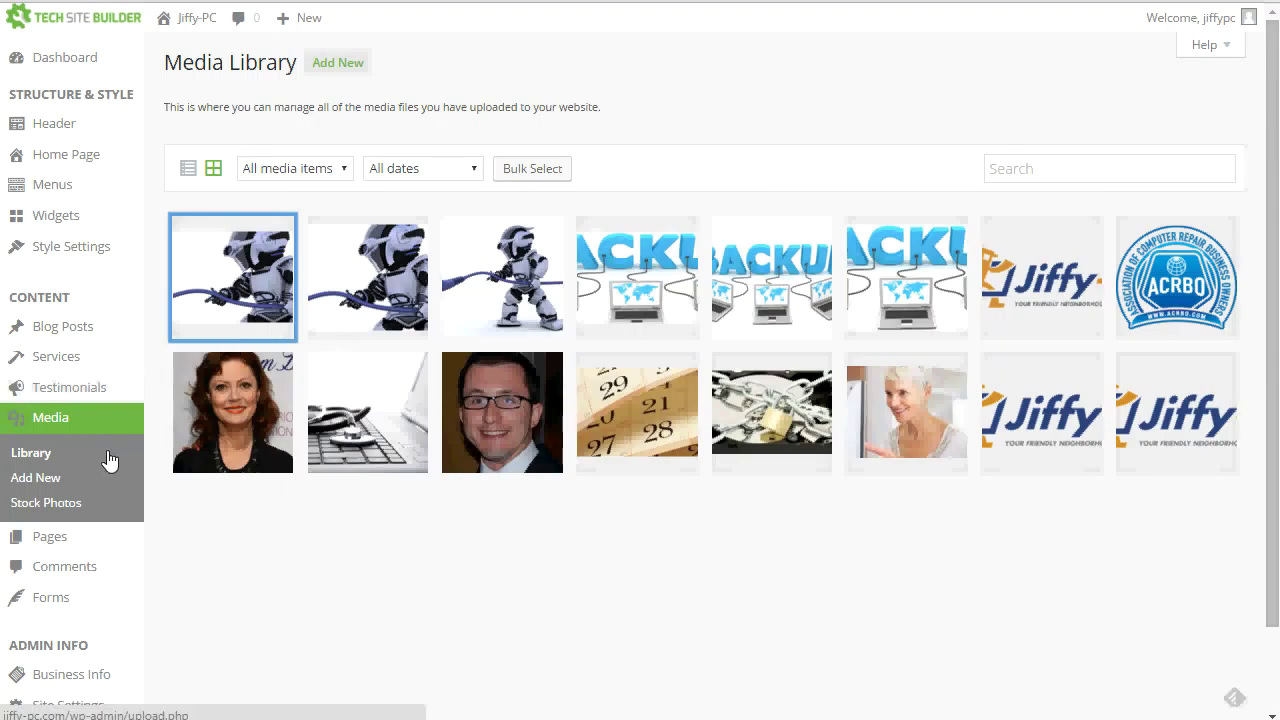
left_click(90, 509)
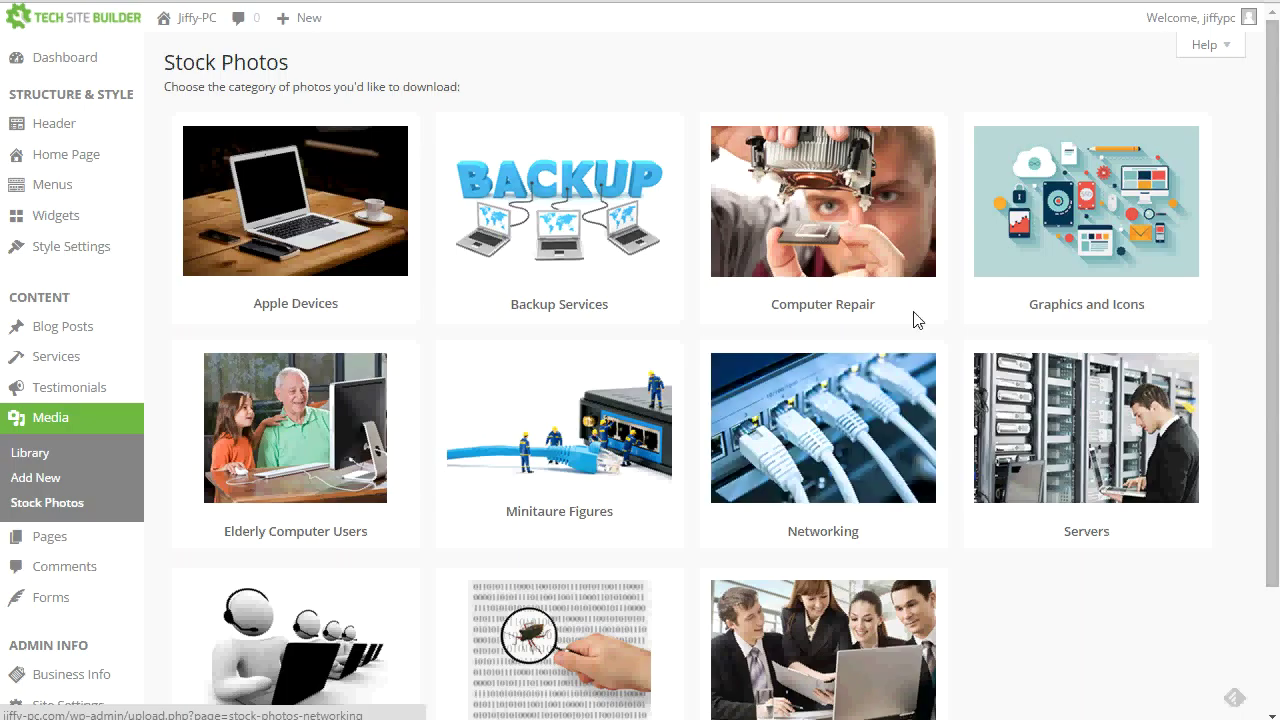
Step: Download the nine icons of Icon Set #3 from the Graphics and Icons stock photos to the media library
left_click(1088, 183)
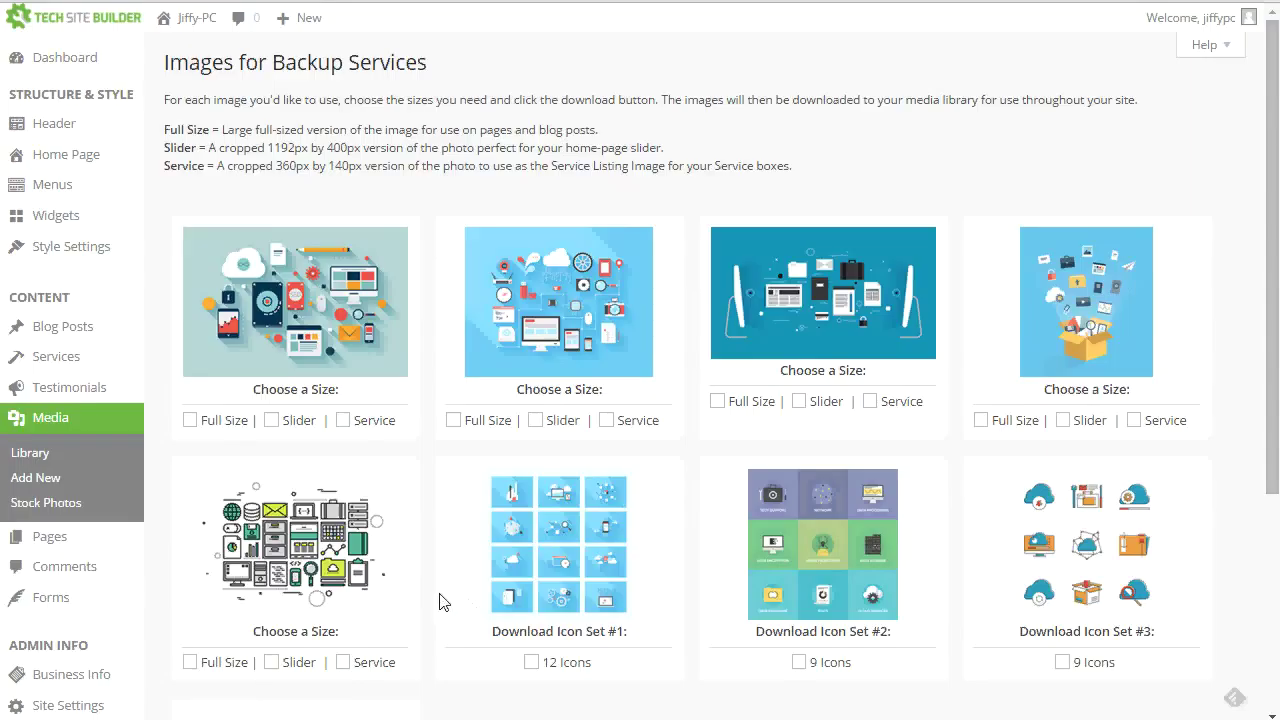
scroll(443, 586, "down", 1)
scroll(600, 620, "down", 2)
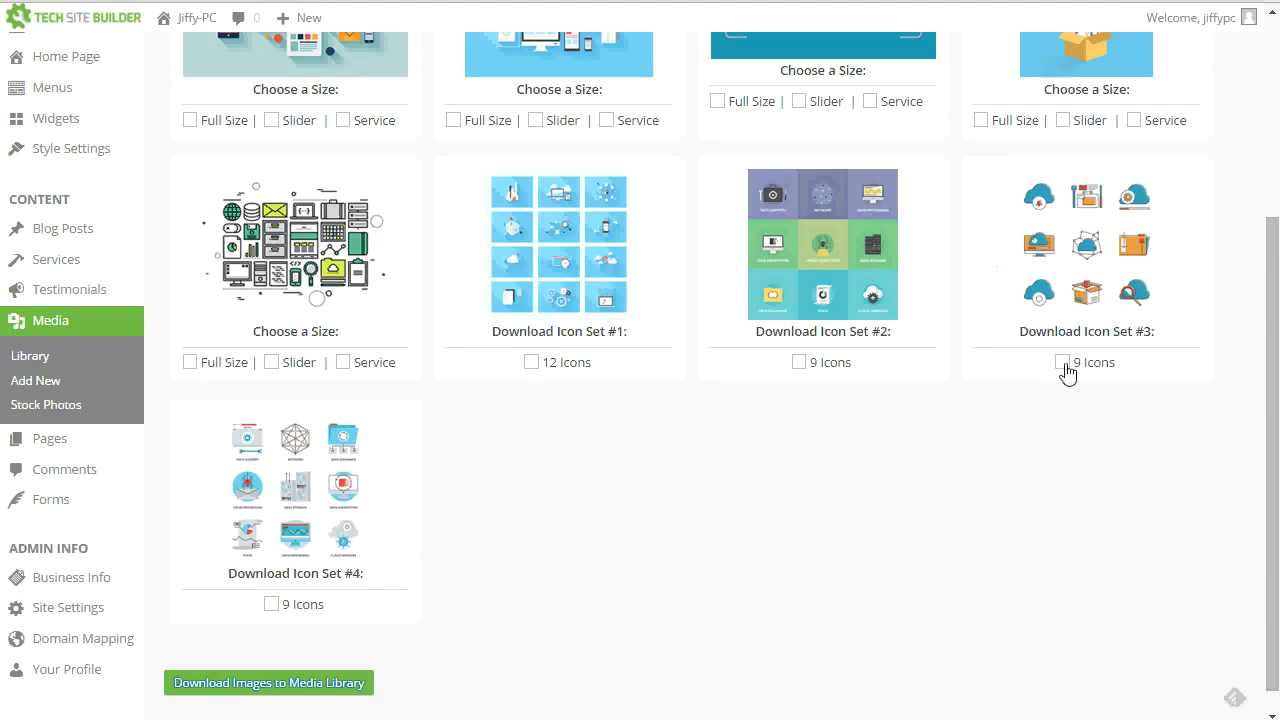
left_click(350, 683)
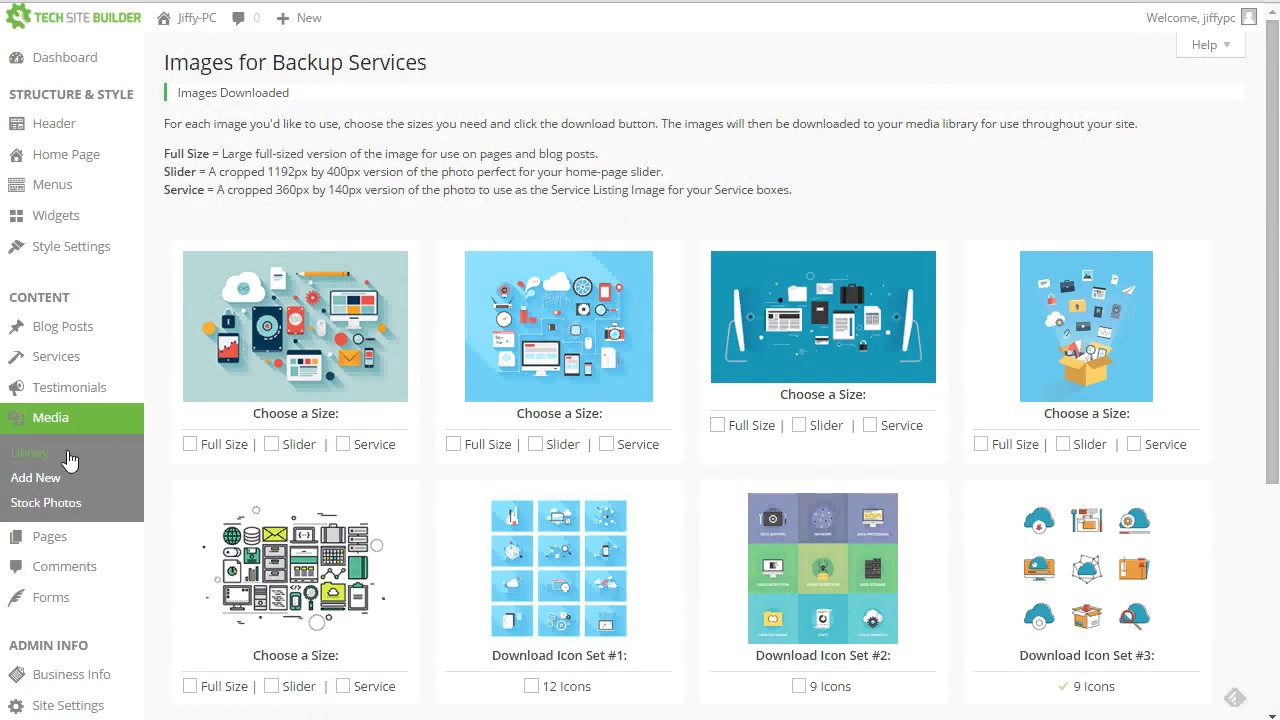
Step: Check the attachment details of the downloaded cloud download icon and open box icon in the media library
left_click(68, 458)
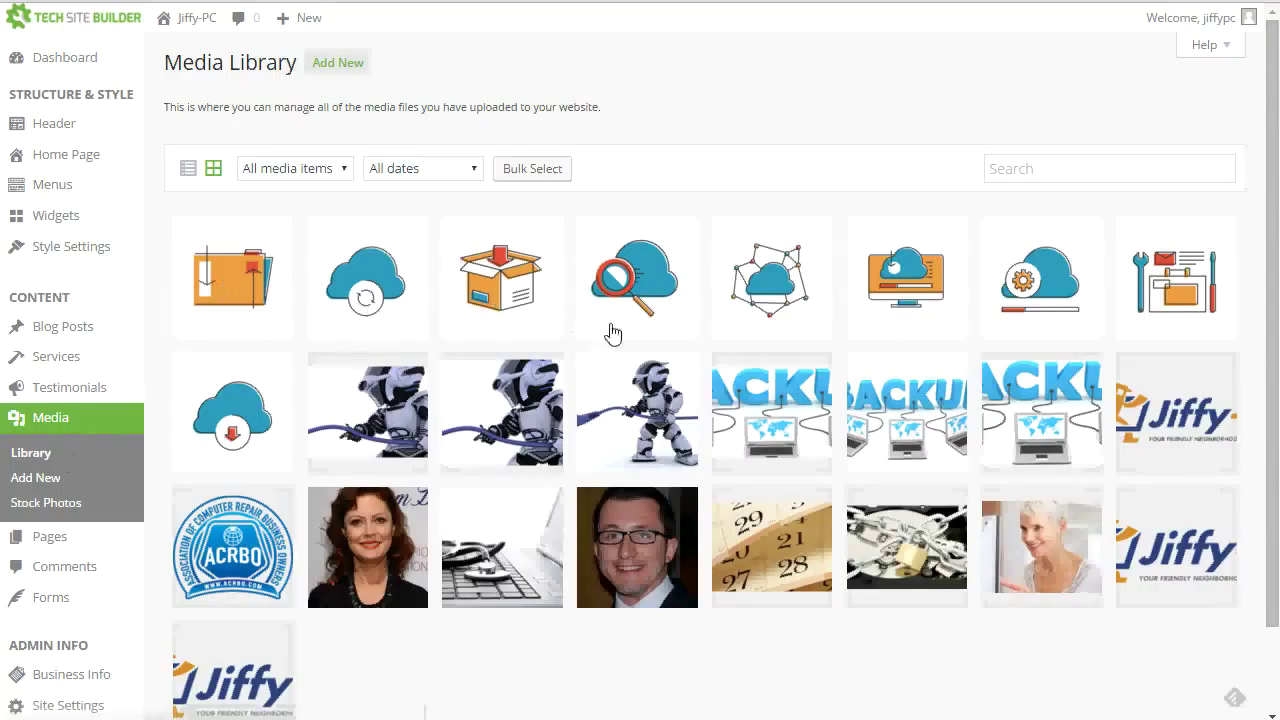
left_click(260, 408)
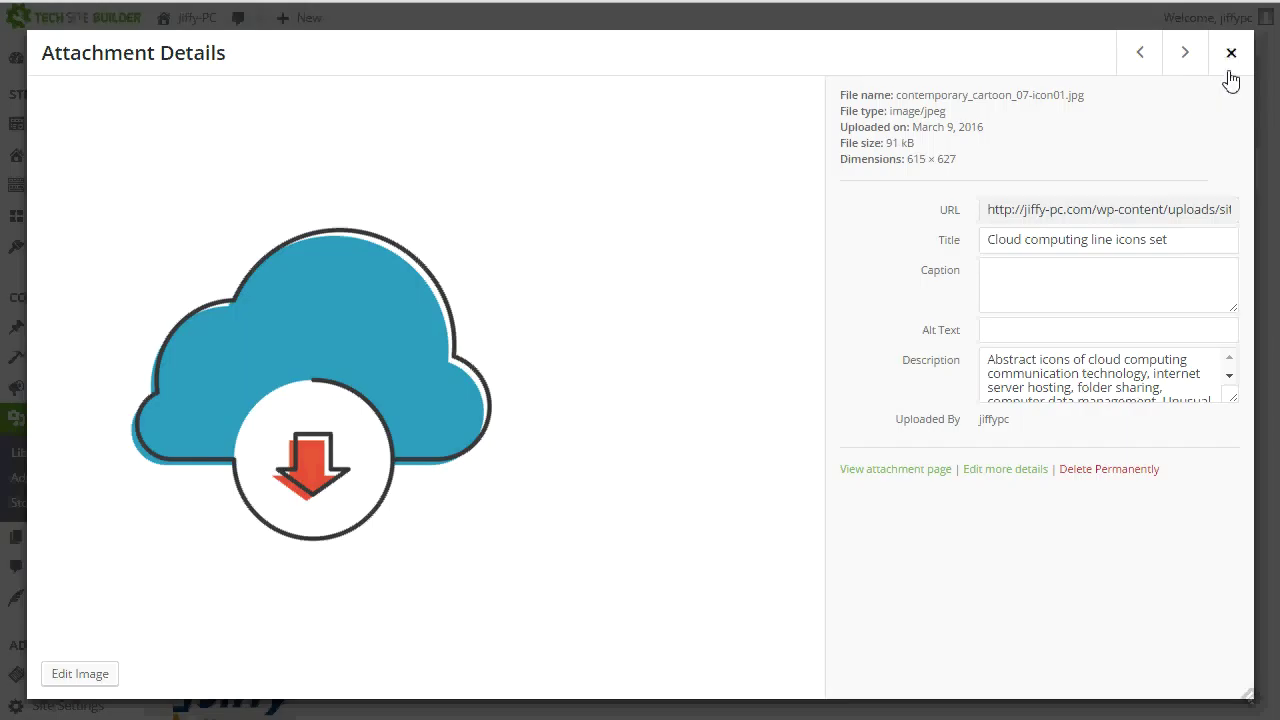
left_click(1229, 74)
left_click(488, 272)
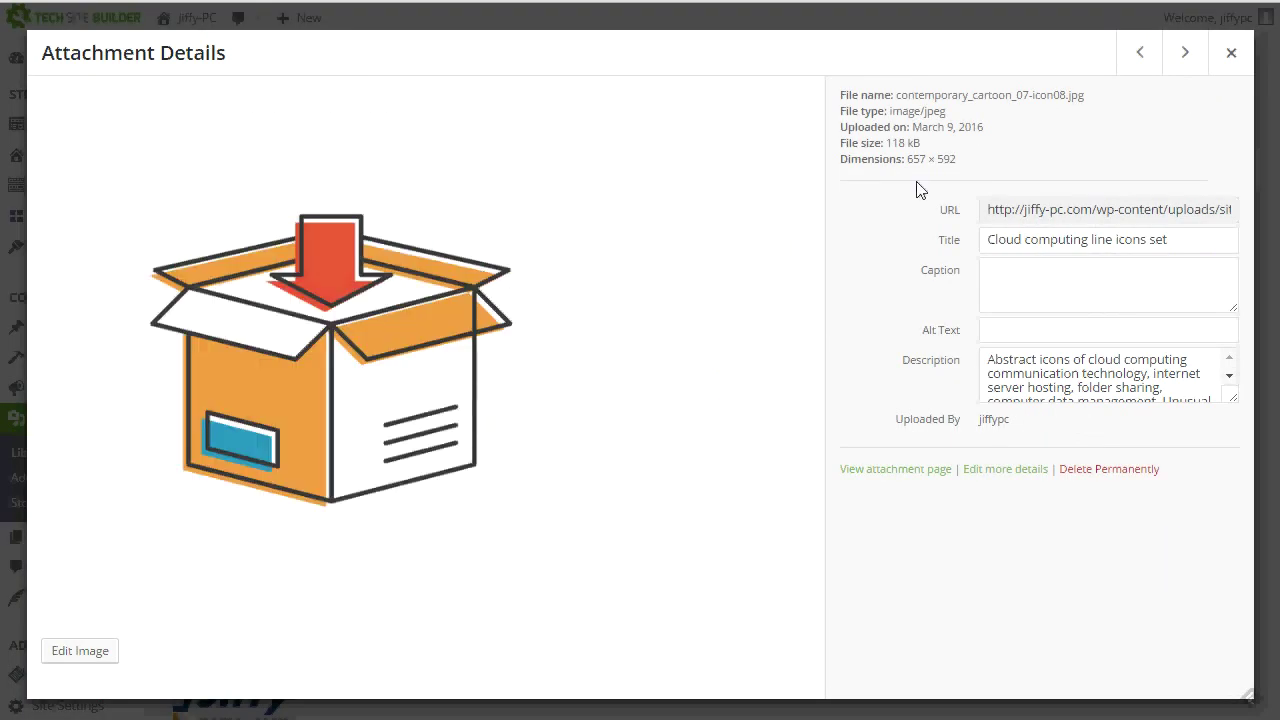
left_click(1236, 56)
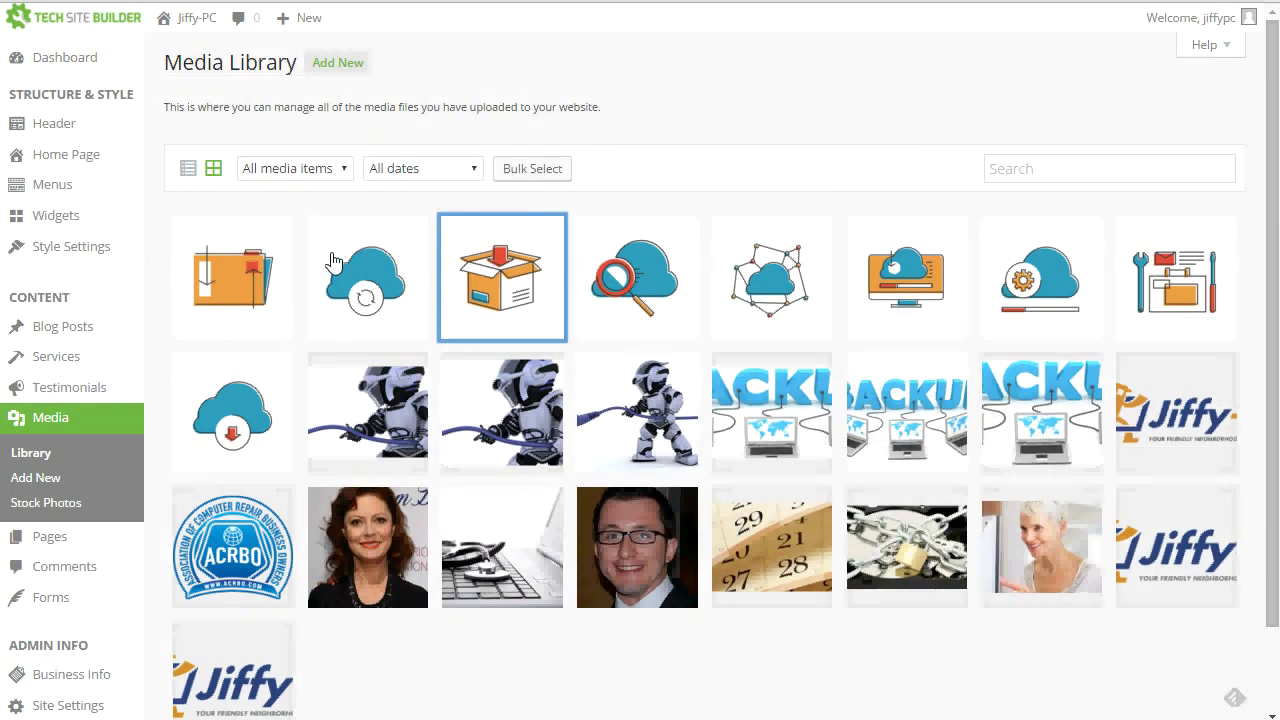